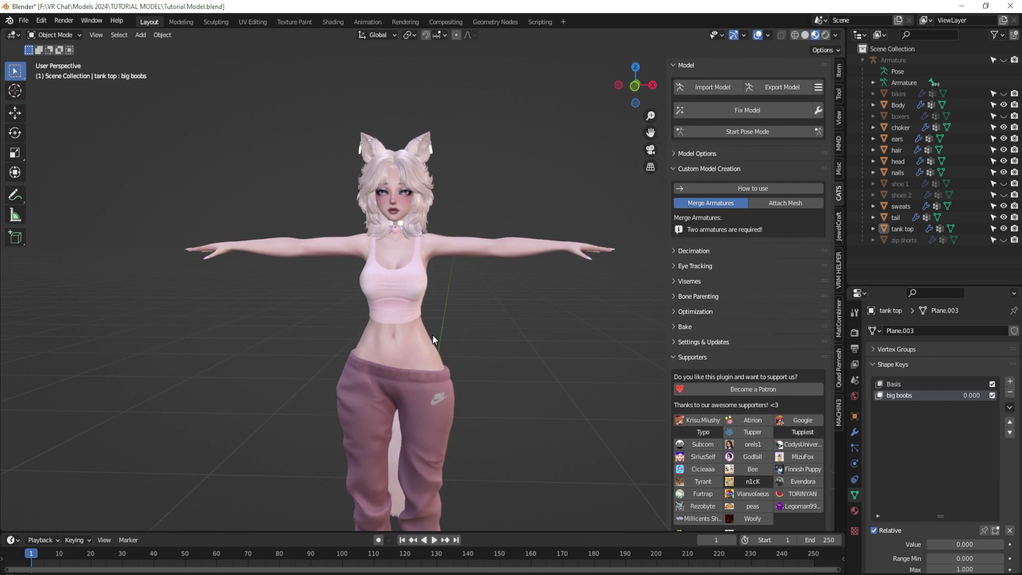
# Step: Zoom and orbit the viewport to look at the avatar's tank top up close
pyautogui.scroll(2, 432, 338)
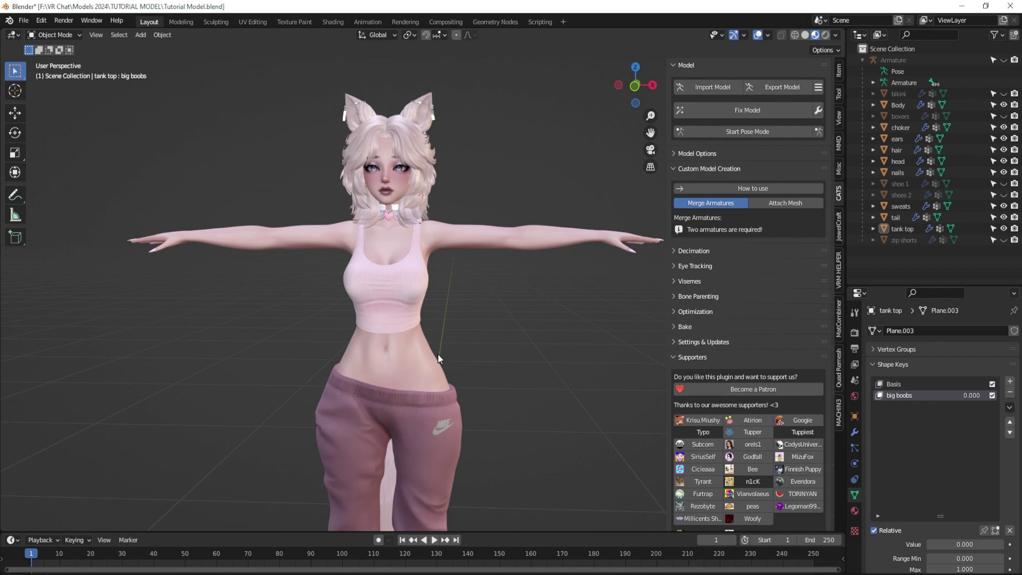
pyautogui.moveTo(437, 354); pyautogui.dragTo(443, 331, button='middle')
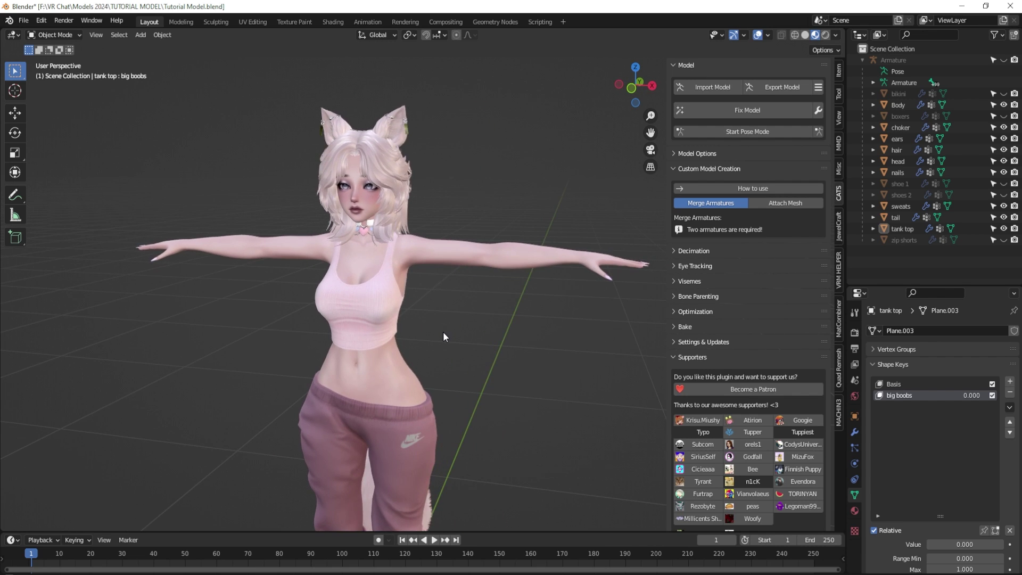
pyautogui.scroll(4, 443, 331)
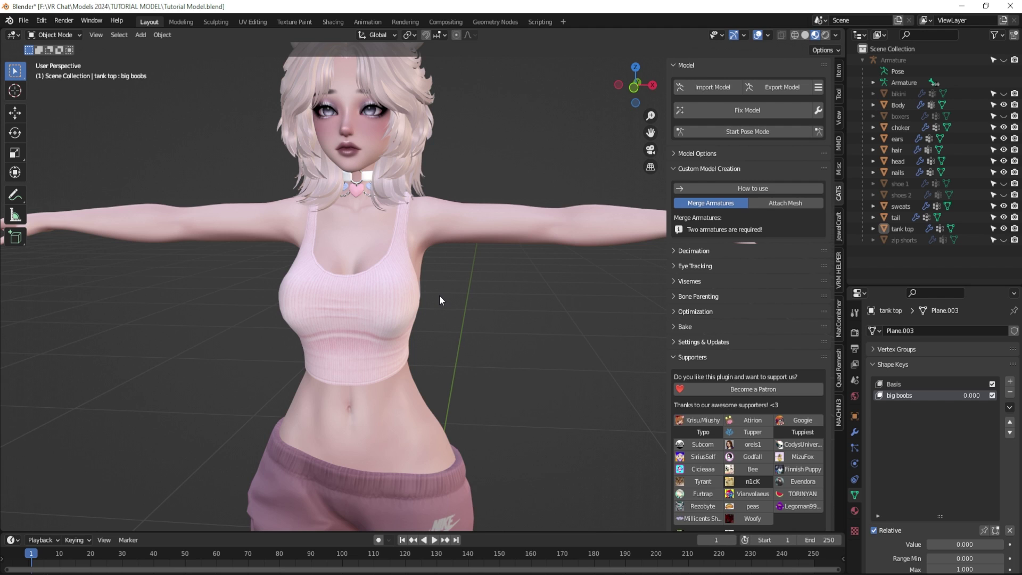
# Step: Select the tank top and show its tank.png material settings in a taller Properties panel
pyautogui.scroll(2, 439, 294)
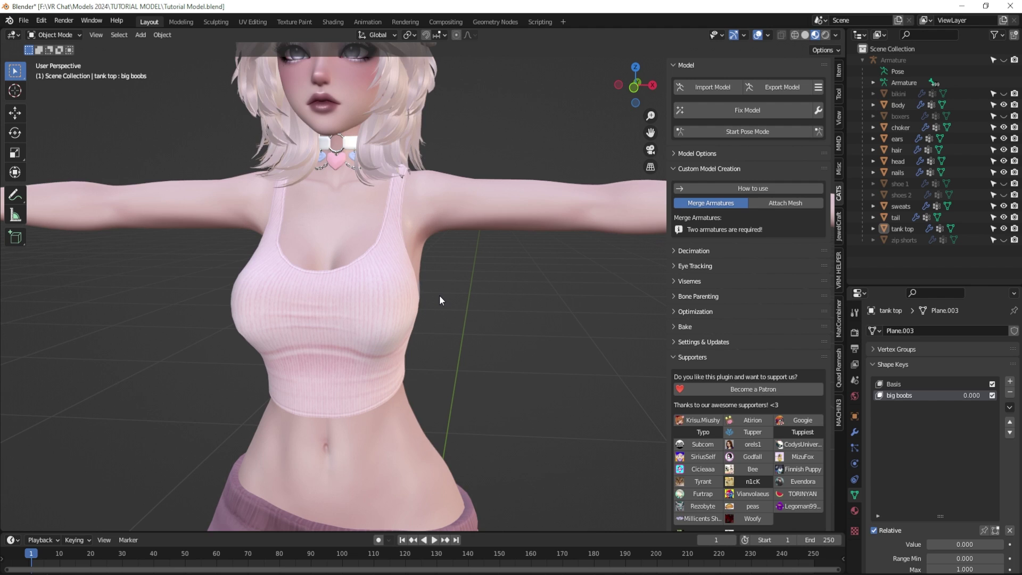
pyautogui.click(352, 286)
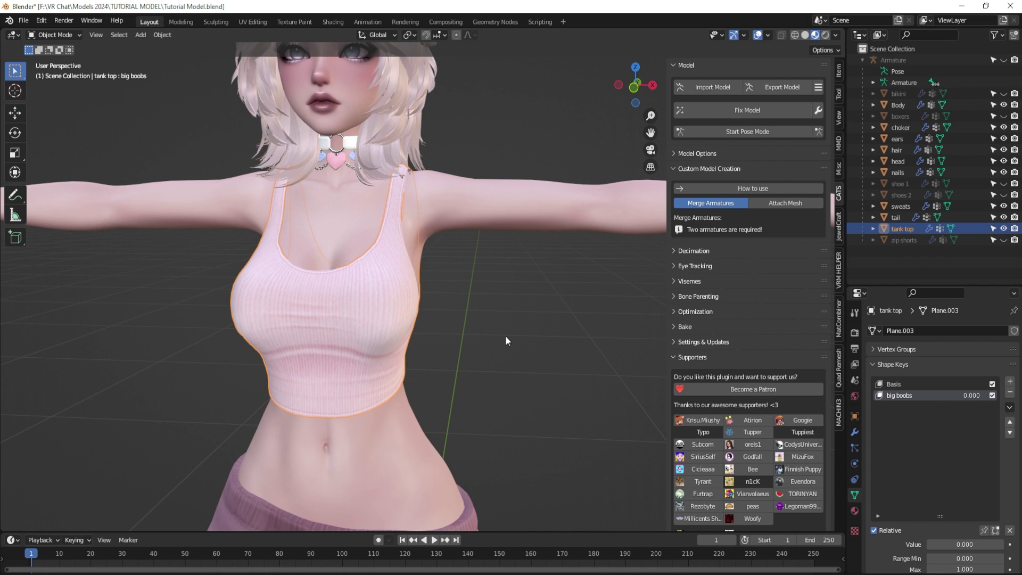
pyautogui.click(855, 511)
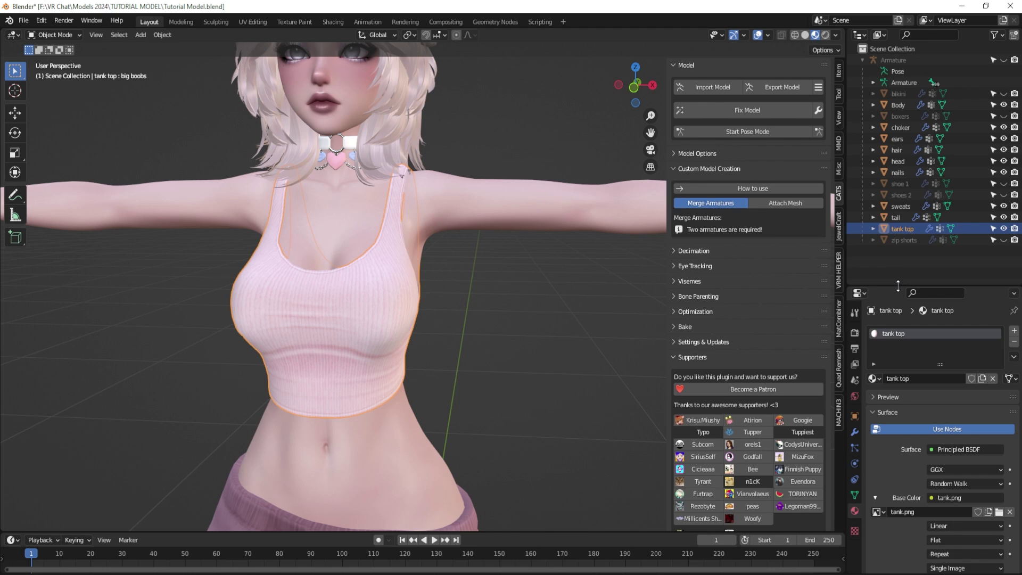
pyautogui.moveTo(900, 288); pyautogui.dragTo(899, 108)
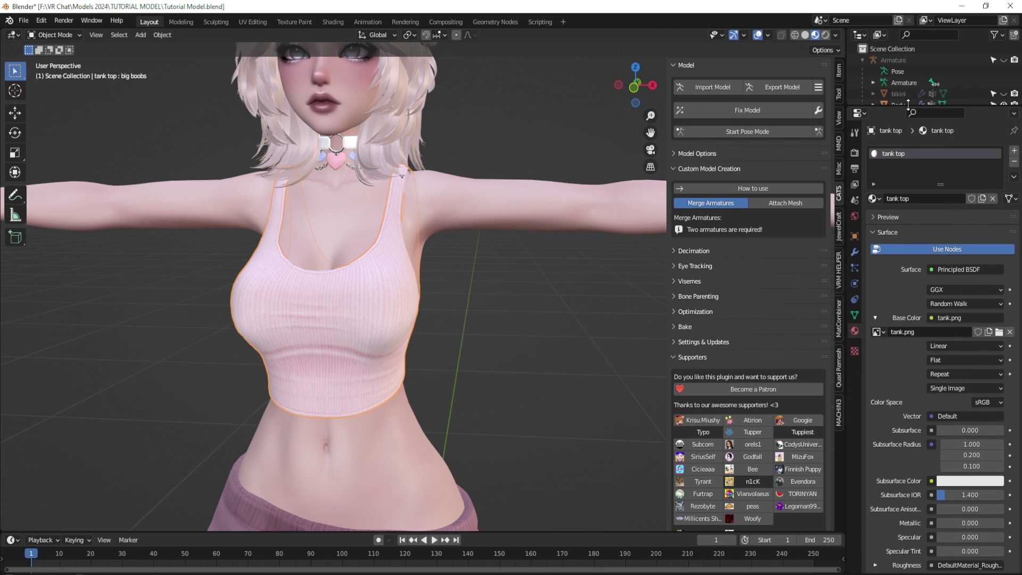
# Step: Remove the tank top's existing surface shader and replace it with a default Principled BSDF
pyautogui.click(932, 269)
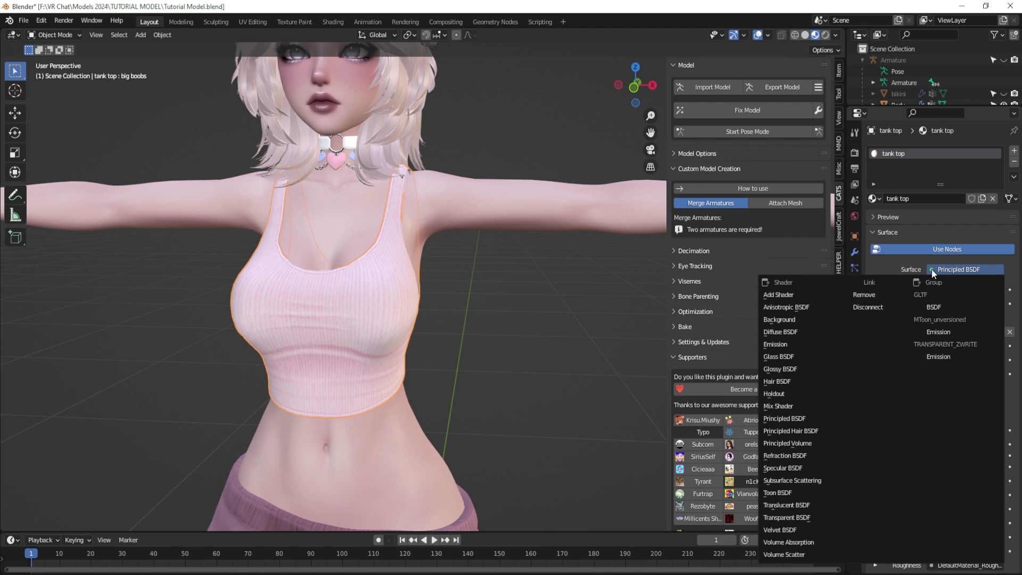
pyautogui.click(880, 296)
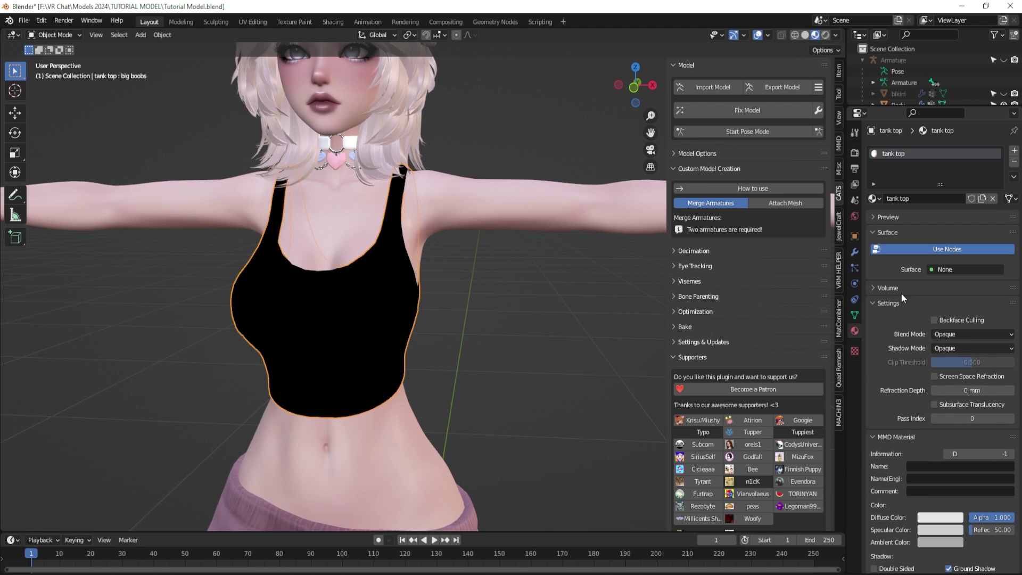
pyautogui.click(931, 270)
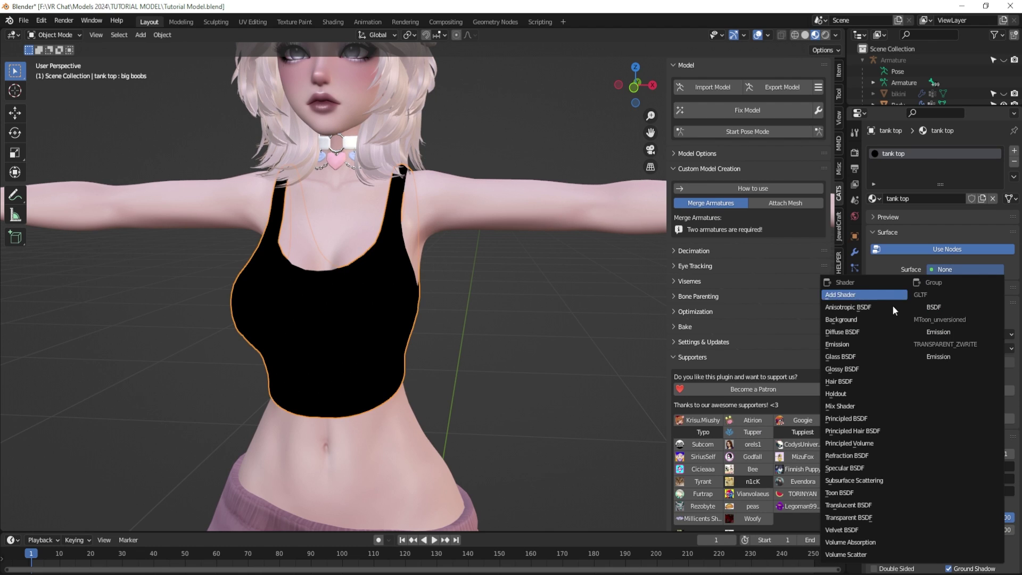
pyautogui.click(862, 418)
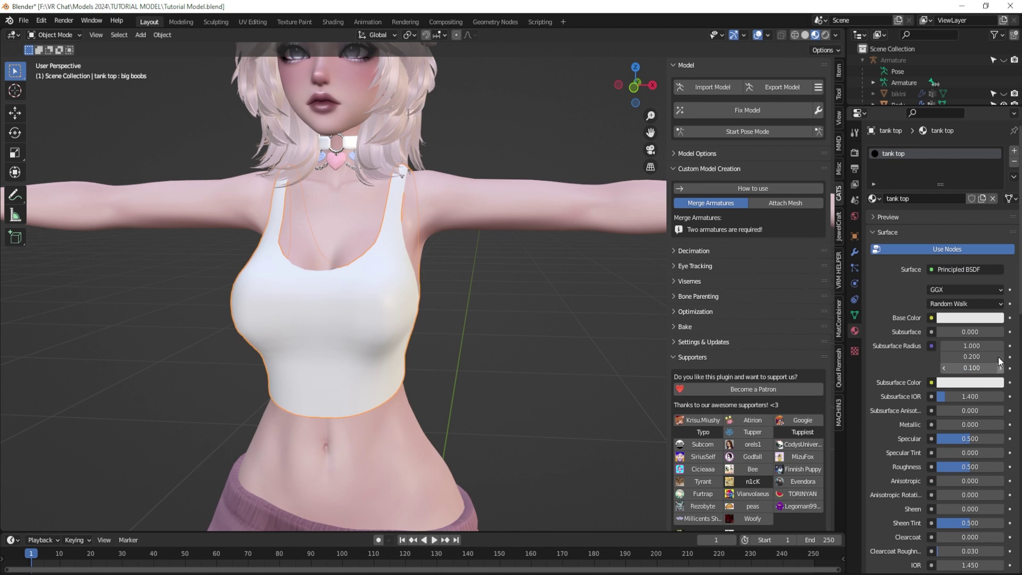
pyautogui.scroll(-5, 960, 447)
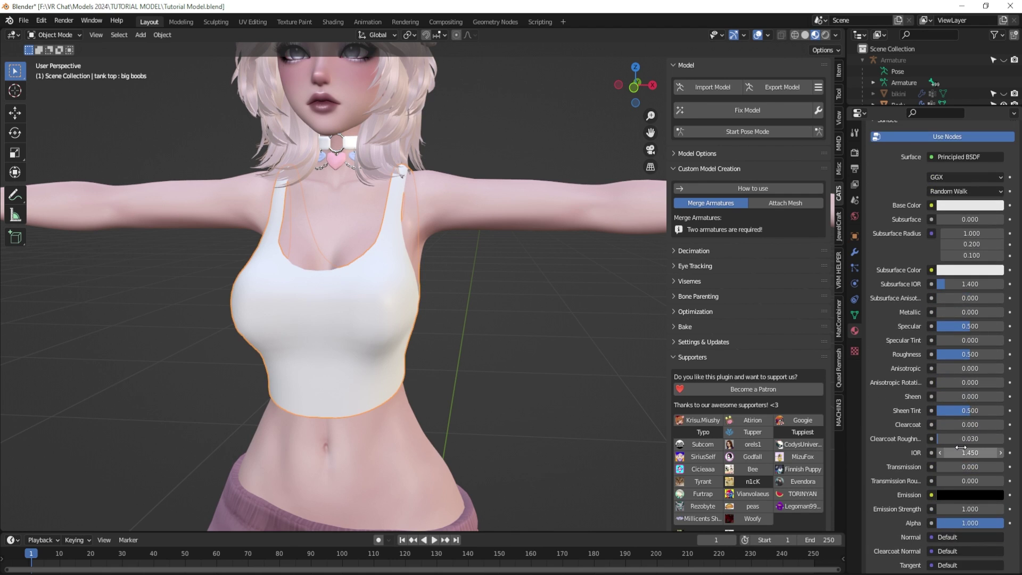
pyautogui.scroll(2, 960, 446)
pyautogui.scroll(-2, 946, 219)
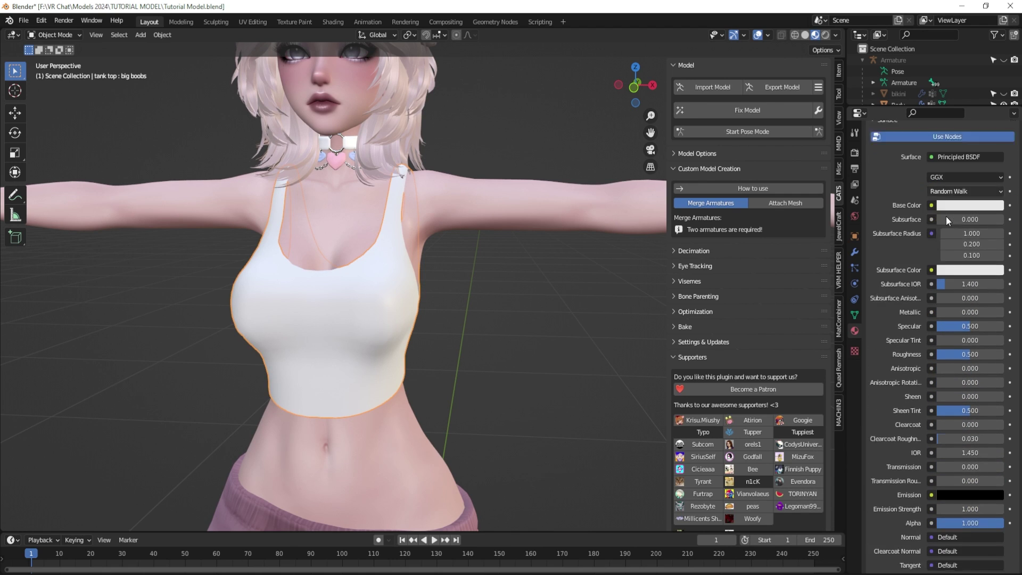
pyautogui.scroll(-3, 946, 229)
pyautogui.scroll(7, 963, 421)
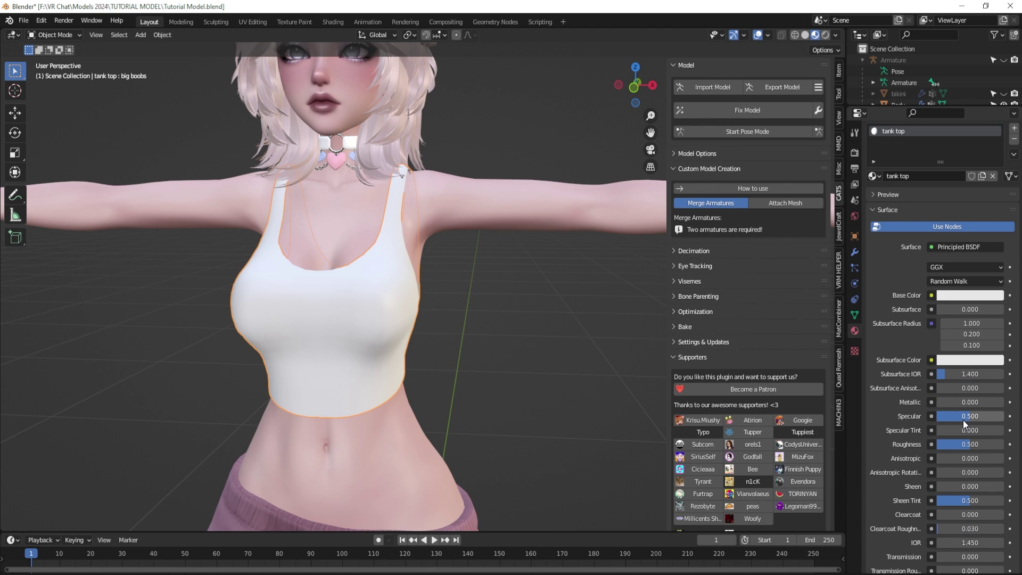
pyautogui.scroll(1, 963, 420)
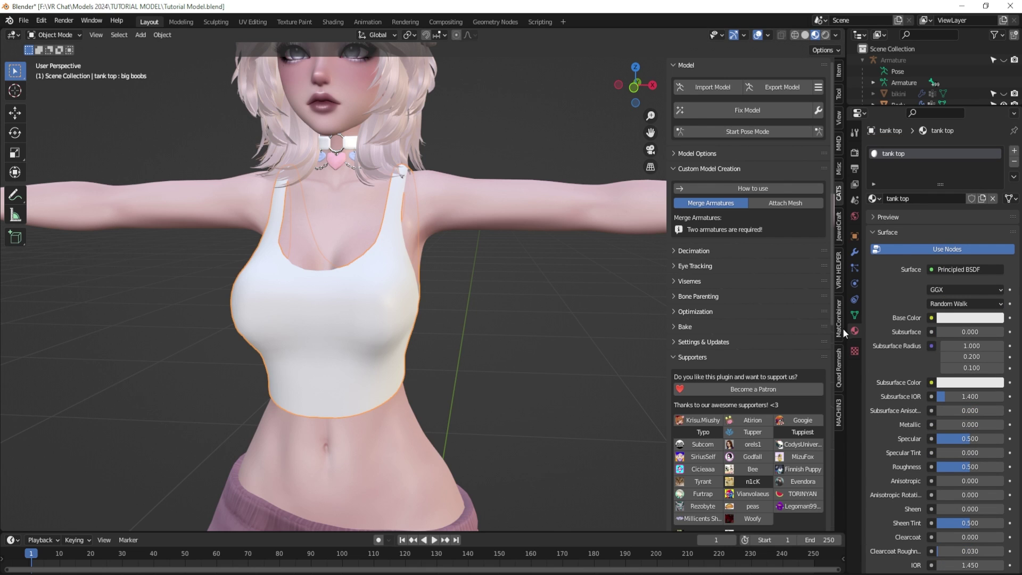
# Step: Widen the Properties editor and connect a new Image Texture to Base Color, ready to browse for an image
pyautogui.moveTo(845, 327); pyautogui.dragTo(783, 326)
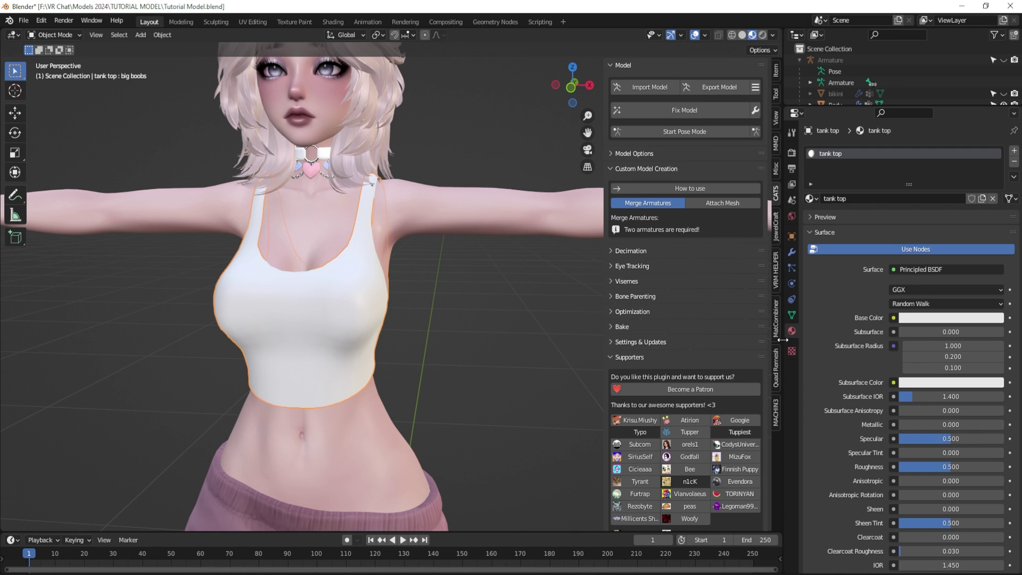
pyautogui.moveTo(422, 311); pyautogui.dragTo(448, 301, button='middle')
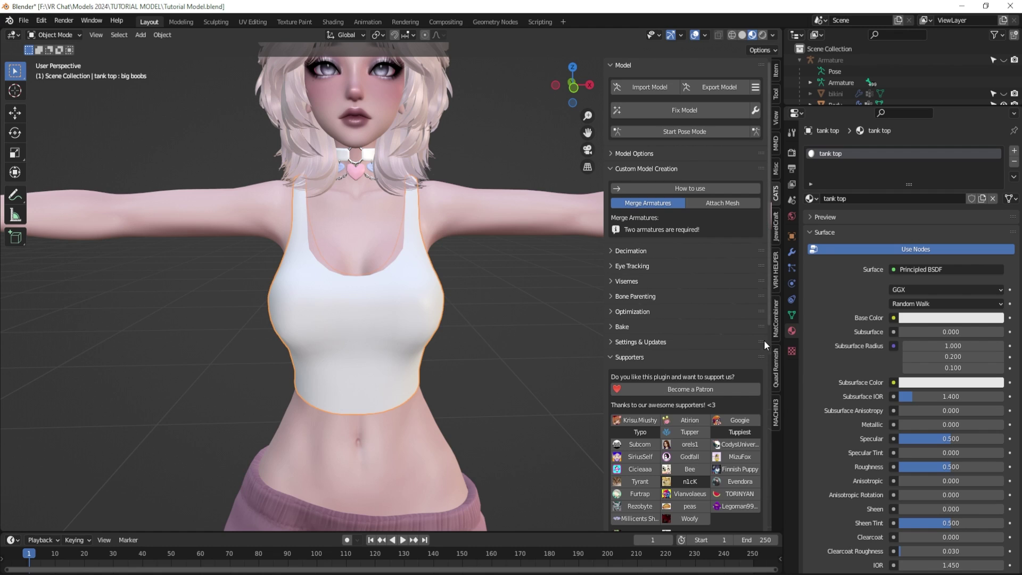
pyautogui.click(893, 318)
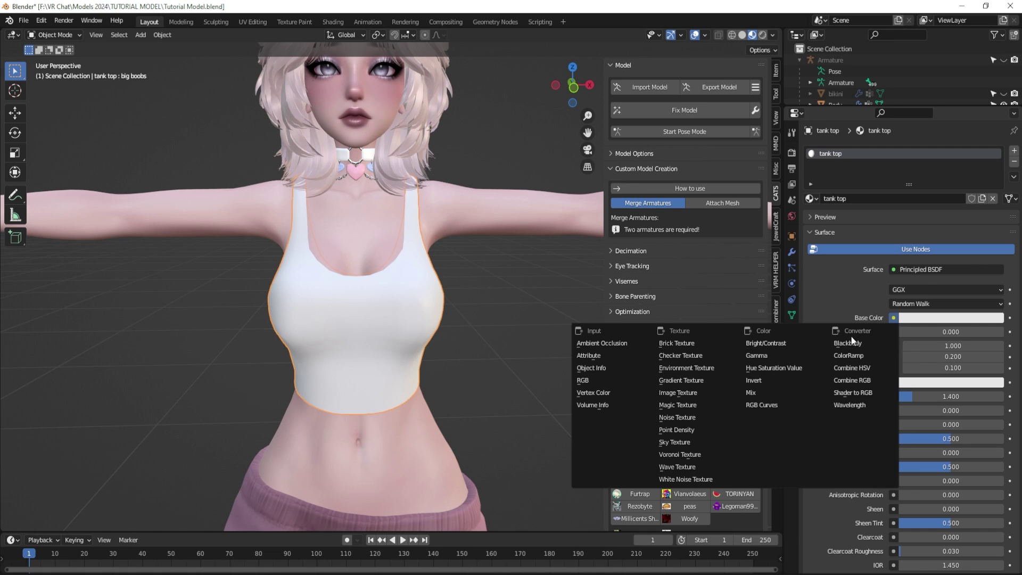
pyautogui.click(696, 394)
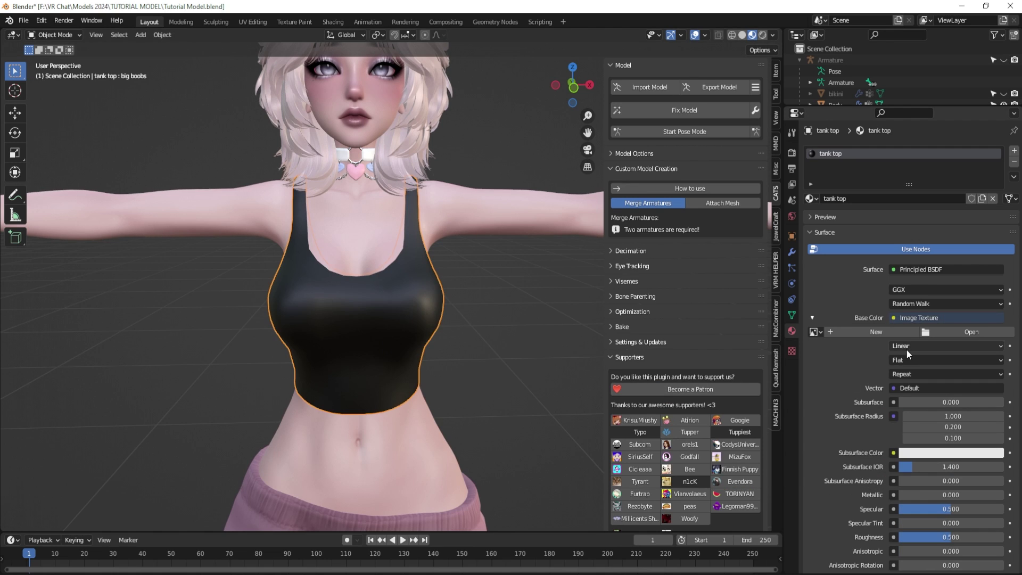
pyautogui.click(969, 331)
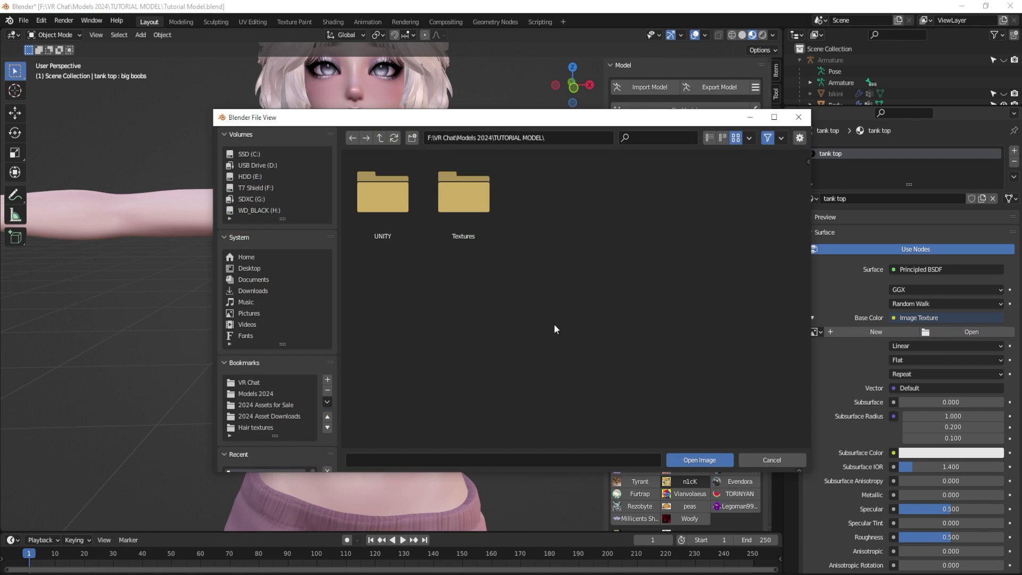
# Step: Locate tank.png in the TUTORIAL MODEL Textures folder and scroll to it in the file browser
pyautogui.hotkey('alt', 'Tab')
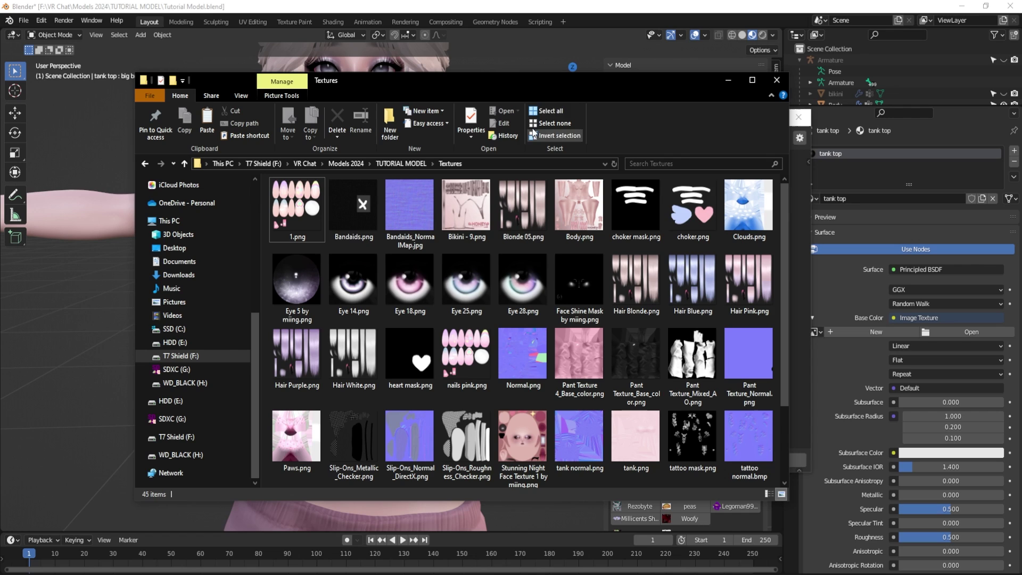
pyautogui.click(392, 161)
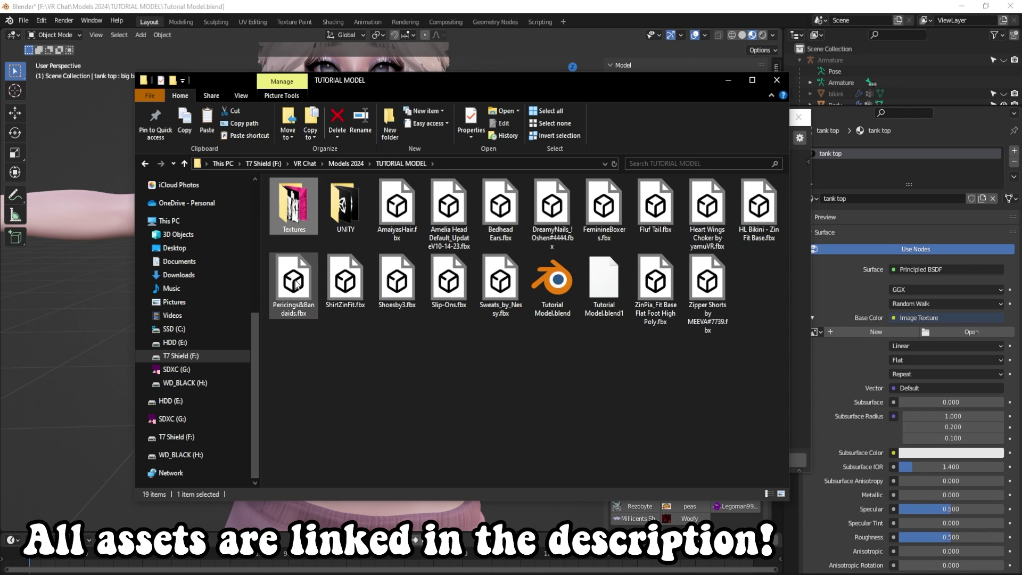
pyautogui.doubleClick(292, 209)
pyautogui.scroll(-3, 644, 259)
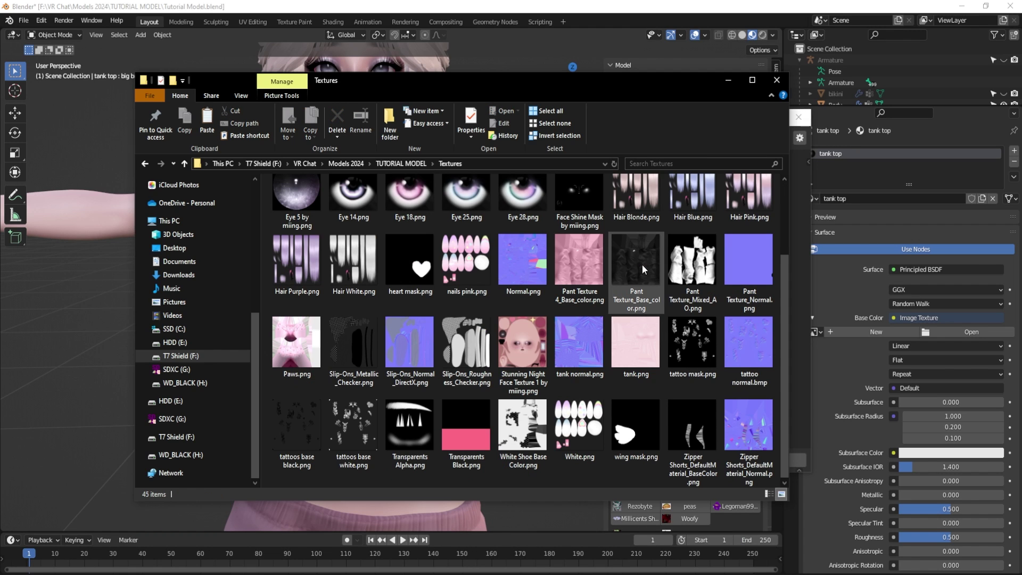
pyautogui.scroll(1, 653, 328)
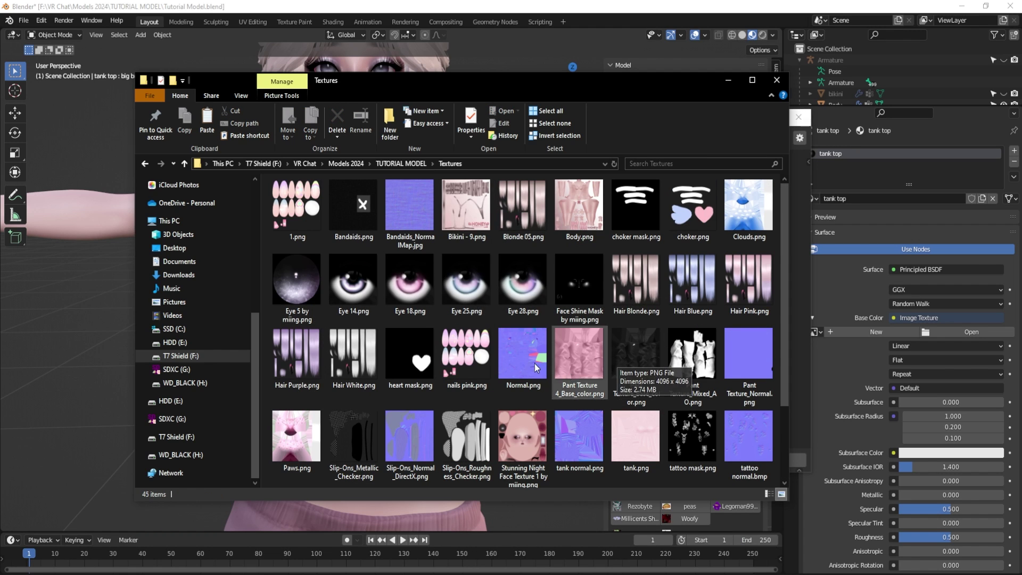
pyautogui.scroll(-2, 623, 261)
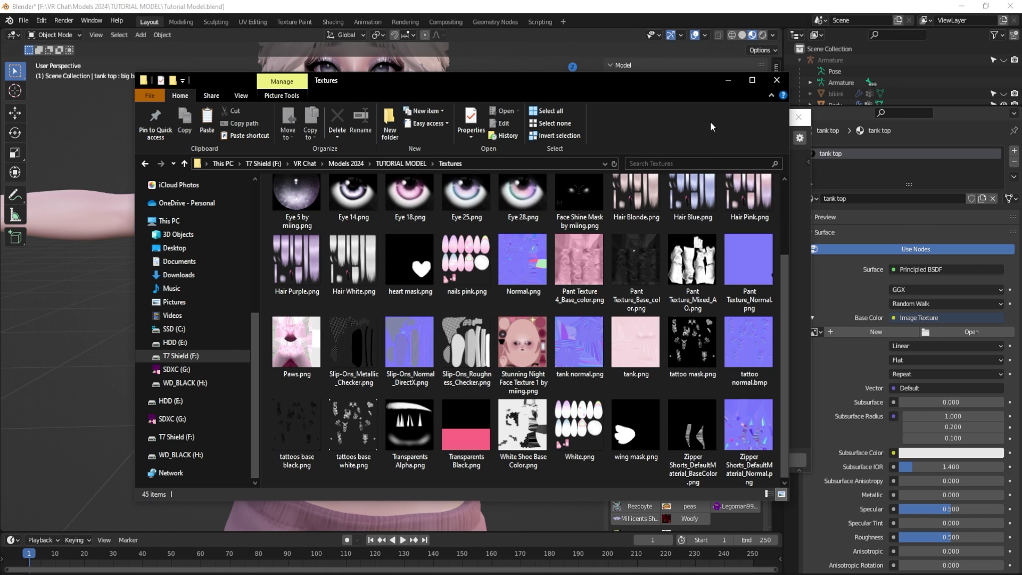
pyautogui.click(727, 81)
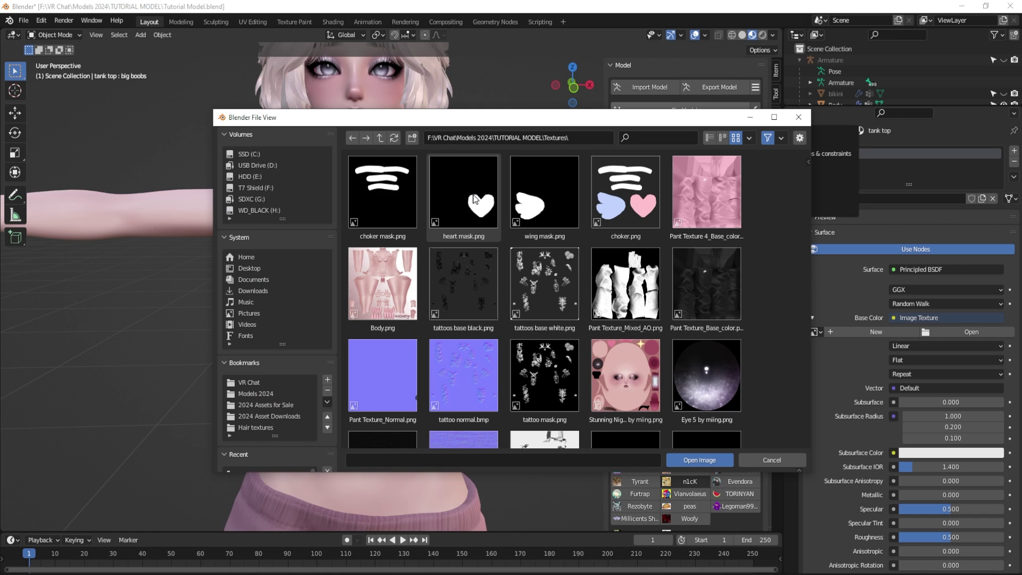
pyautogui.scroll(-5, 622, 270)
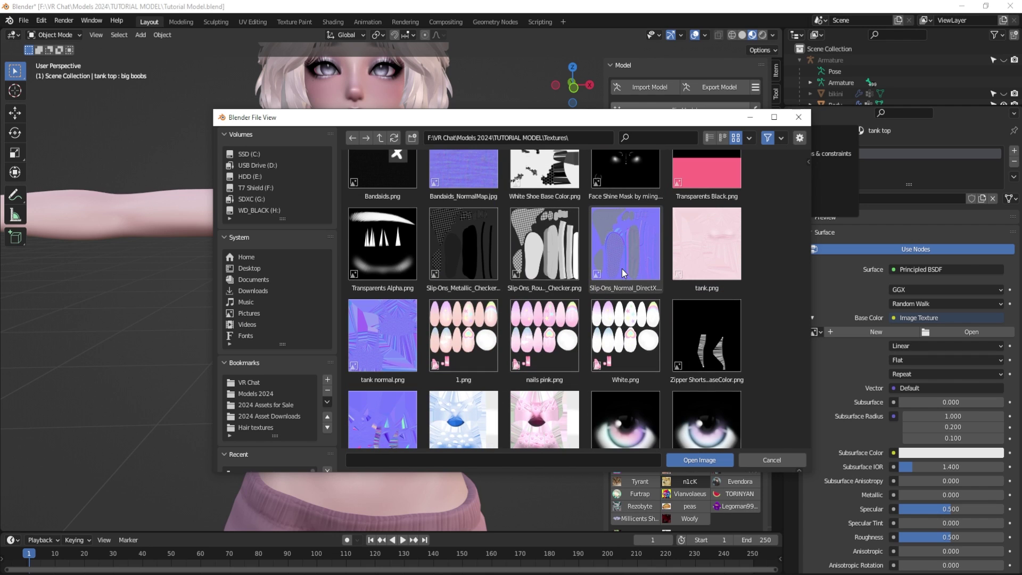
pyautogui.scroll(-1, 622, 268)
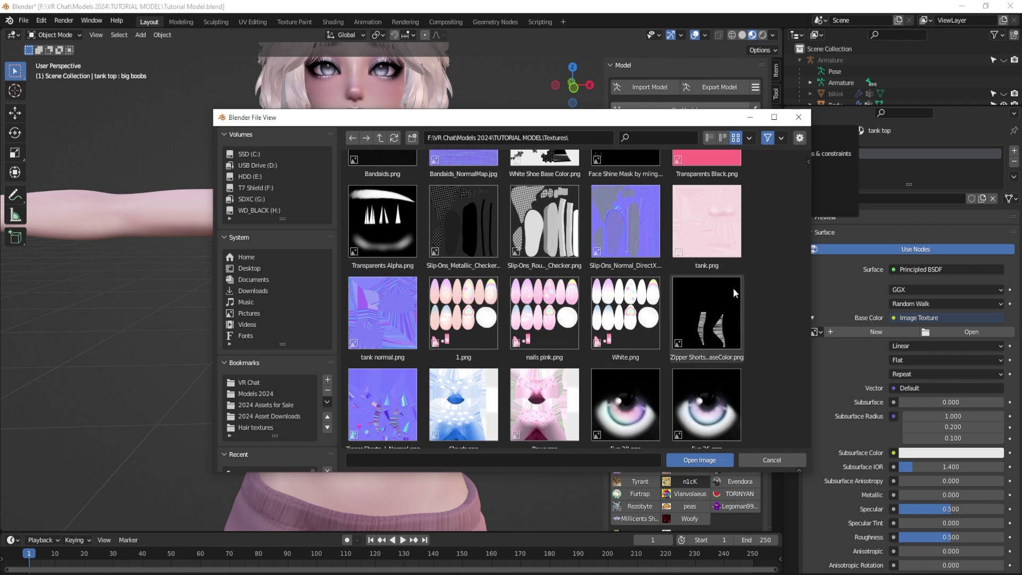
# Step: Load tank.png as the Base Color texture, collapse its settings and inspect the pink result
pyautogui.doubleClick(711, 219)
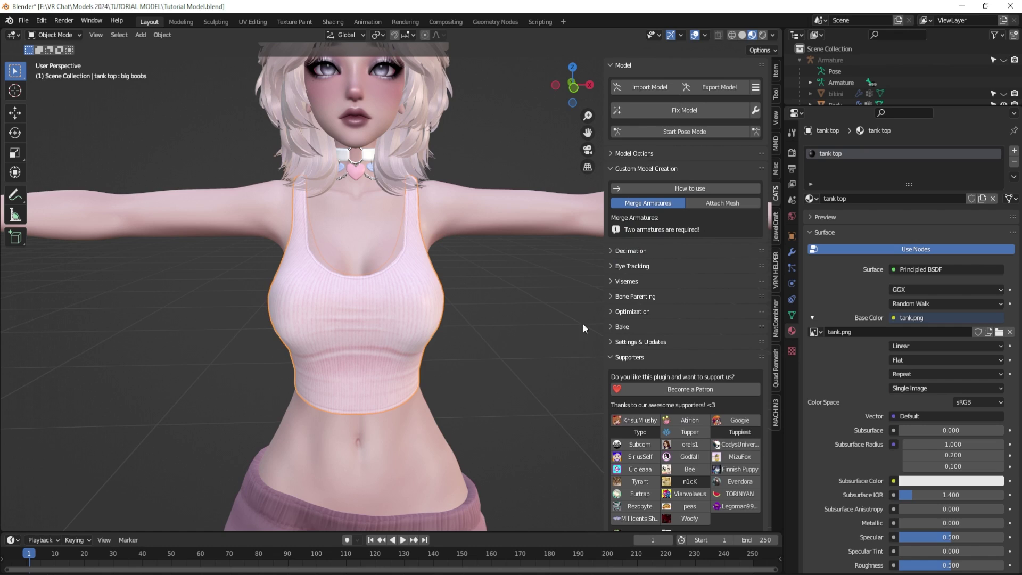
pyautogui.click(813, 318)
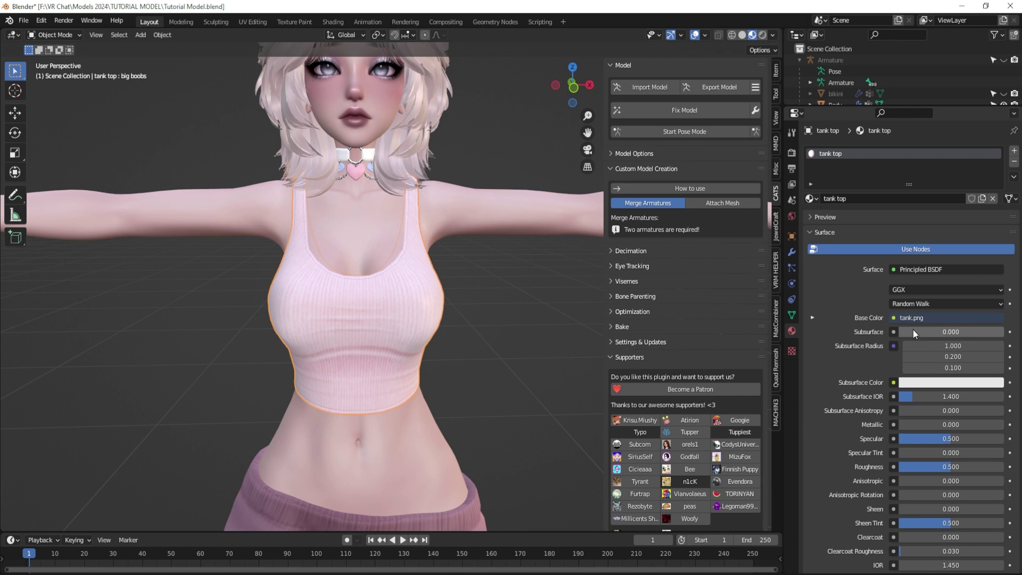
pyautogui.scroll(-3, 426, 232)
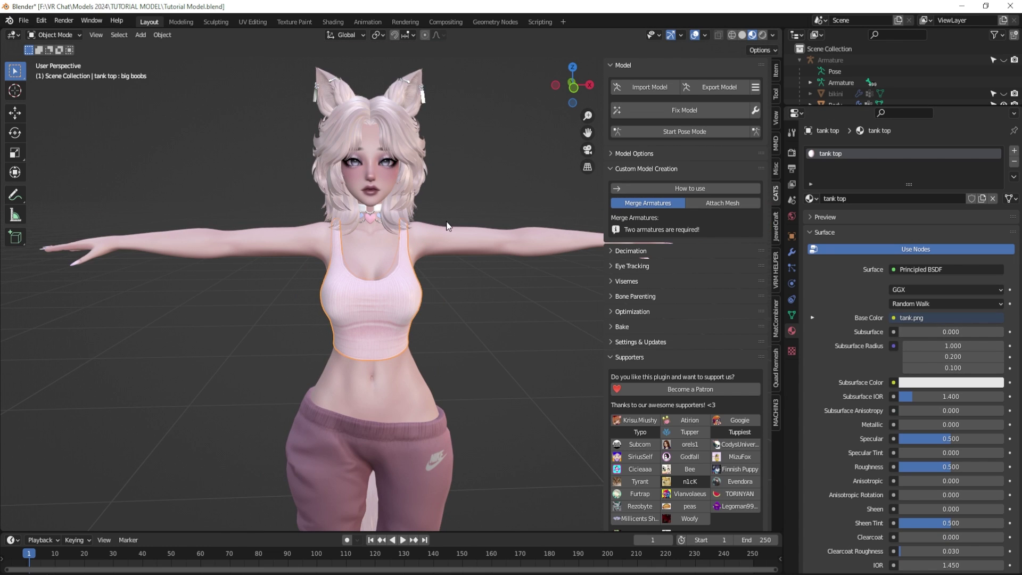
pyautogui.scroll(3, 449, 226)
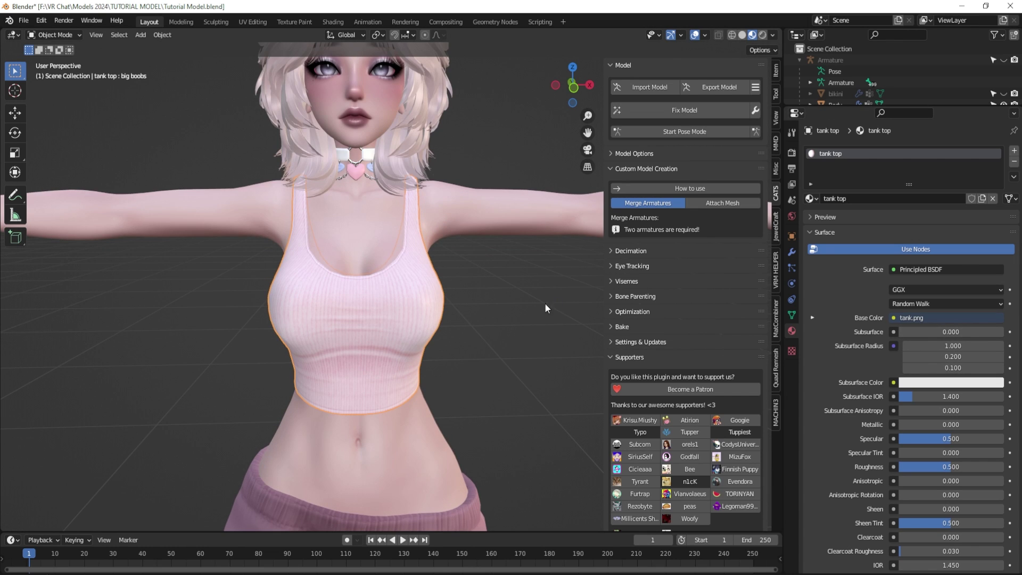
pyautogui.moveTo(536, 307)
pyautogui.mouseDown(button='middle')
pyautogui.moveTo(461, 305)
pyautogui.moveTo(520, 305)
pyautogui.mouseUp(button='middle')
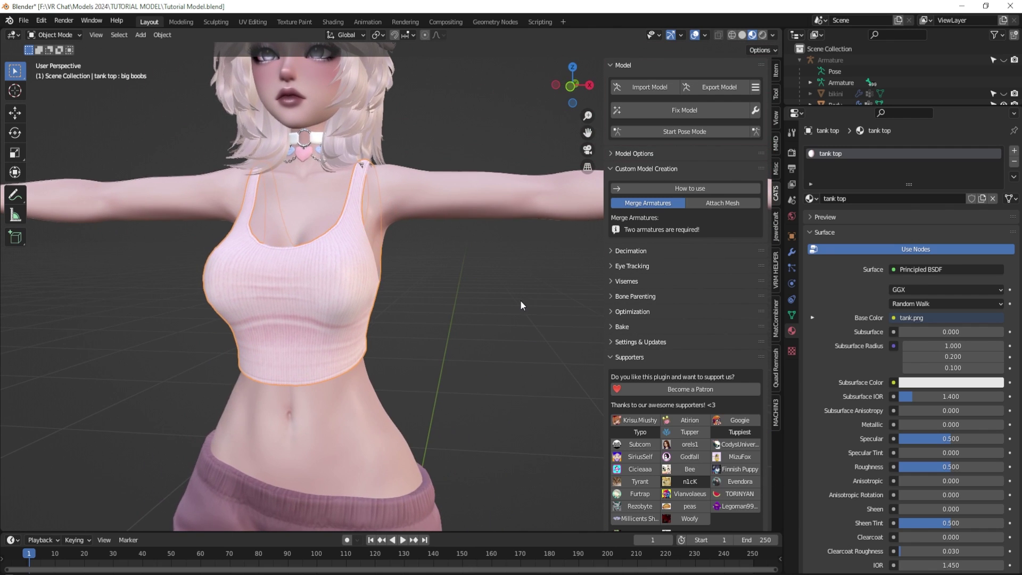
pyautogui.scroll(-3, 385, 289)
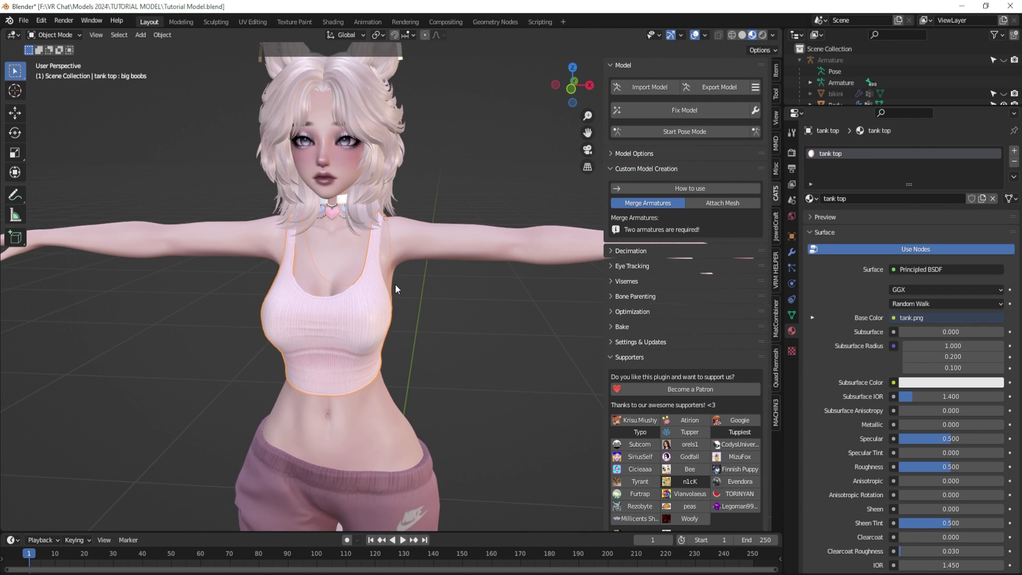
pyautogui.scroll(-1, 873, 387)
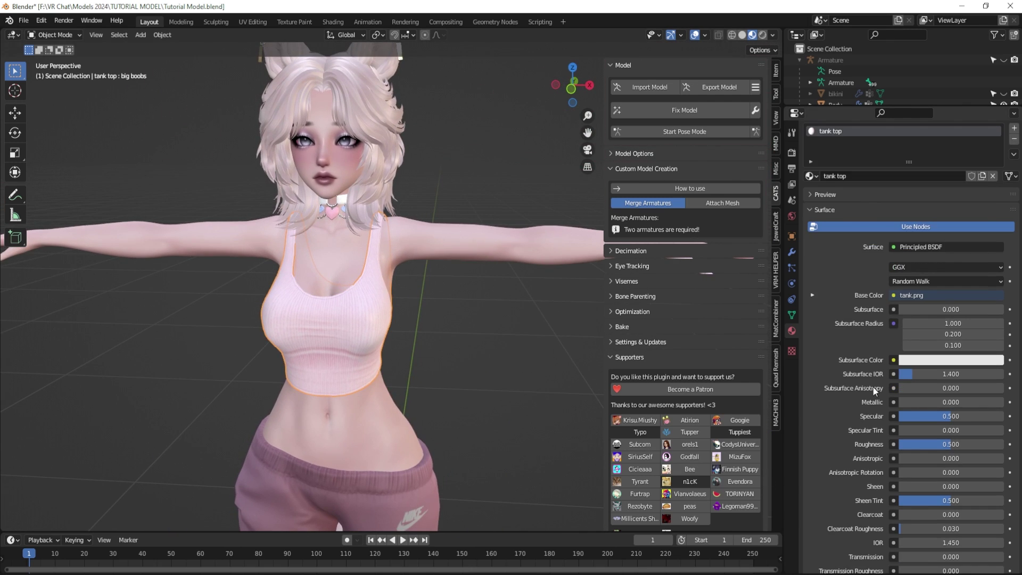
pyautogui.scroll(3, 381, 356)
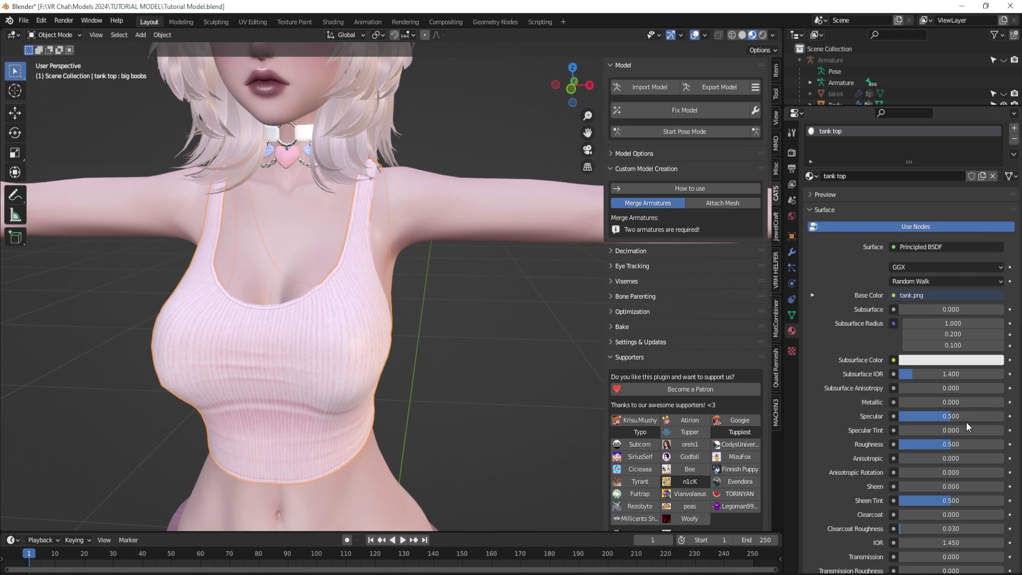
# Step: Lower the tank top material's Specular from 0.500 to 0.000
pyautogui.moveTo(957, 416); pyautogui.dragTo(903, 416)
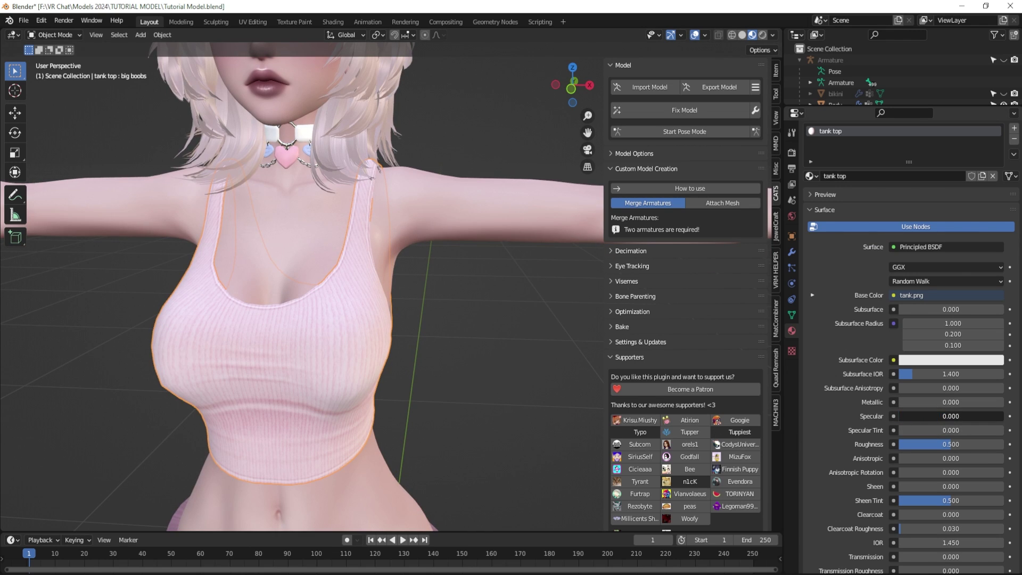
pyautogui.scroll(-2, 474, 384)
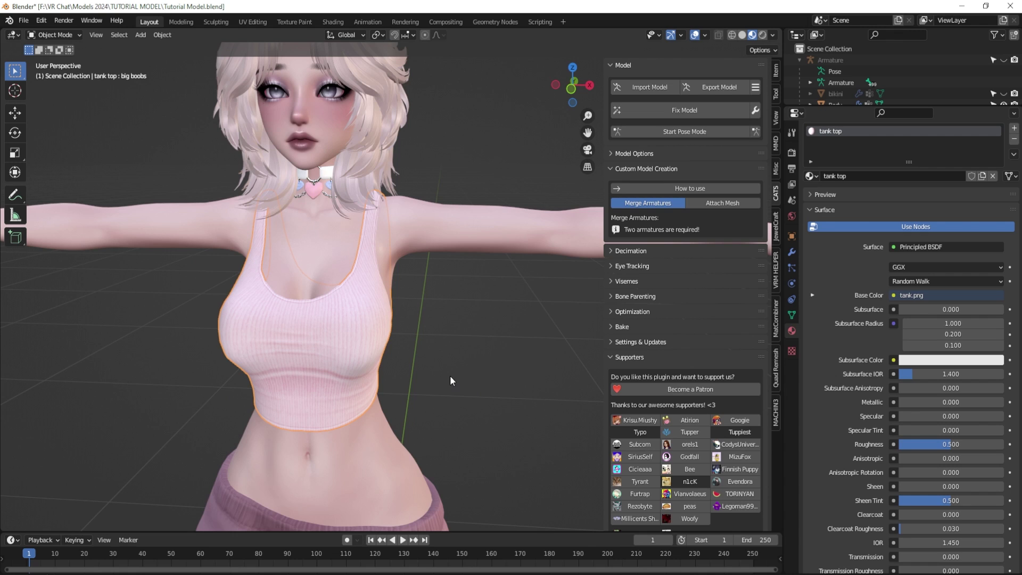
pyautogui.moveTo(461, 393); pyautogui.dragTo(485, 359, button='middle')
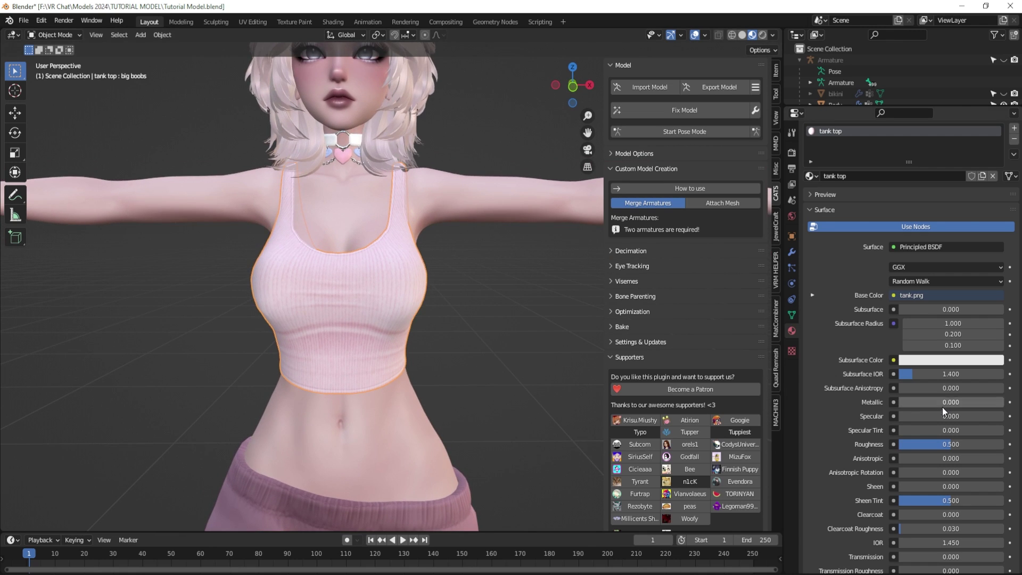
pyautogui.scroll(-6, 945, 408)
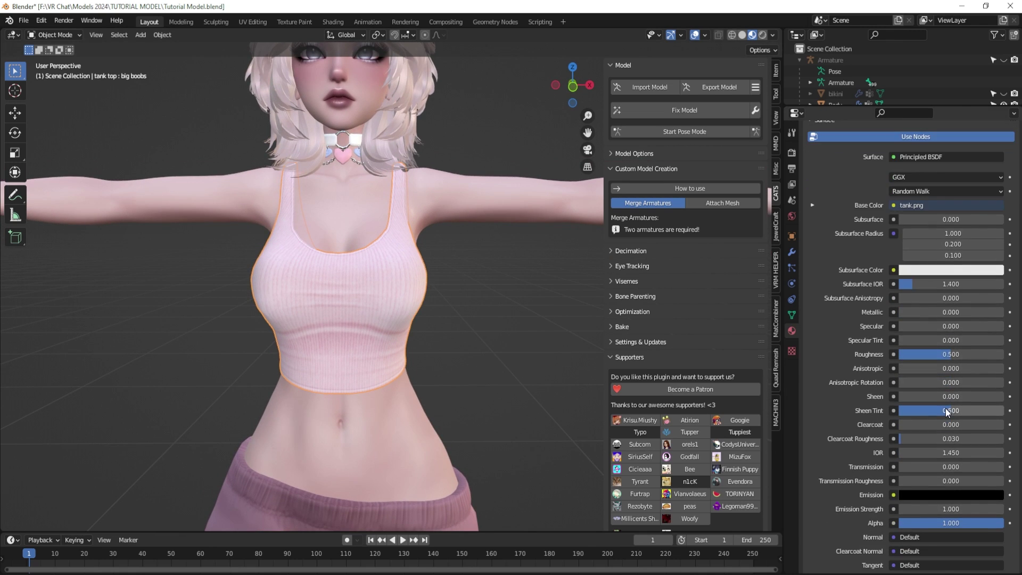
pyautogui.scroll(-1, 945, 408)
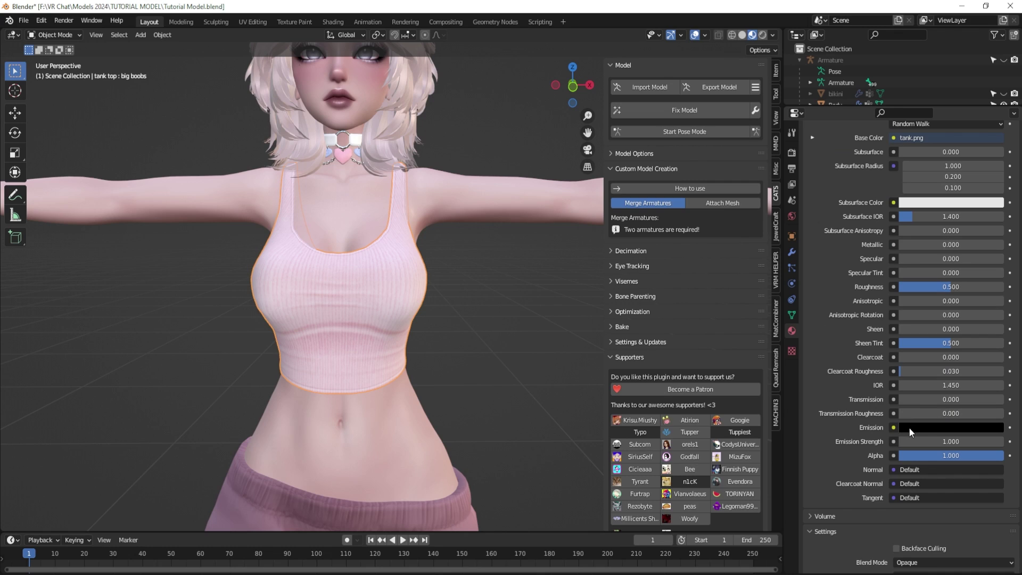
# Step: Connect a Normal Map node to the Normal input and set it to Object Space
pyautogui.click(894, 470)
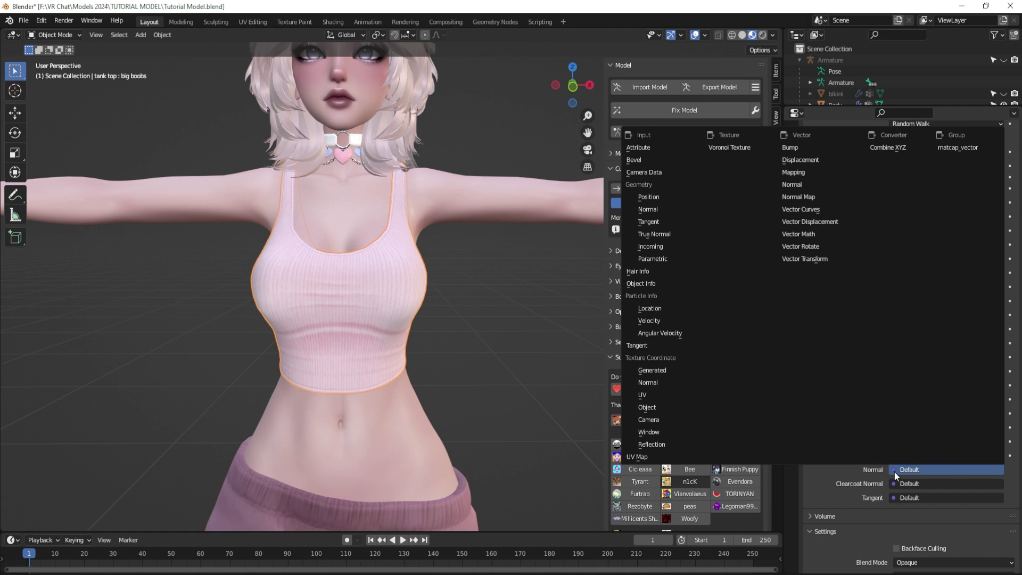
pyautogui.click(801, 197)
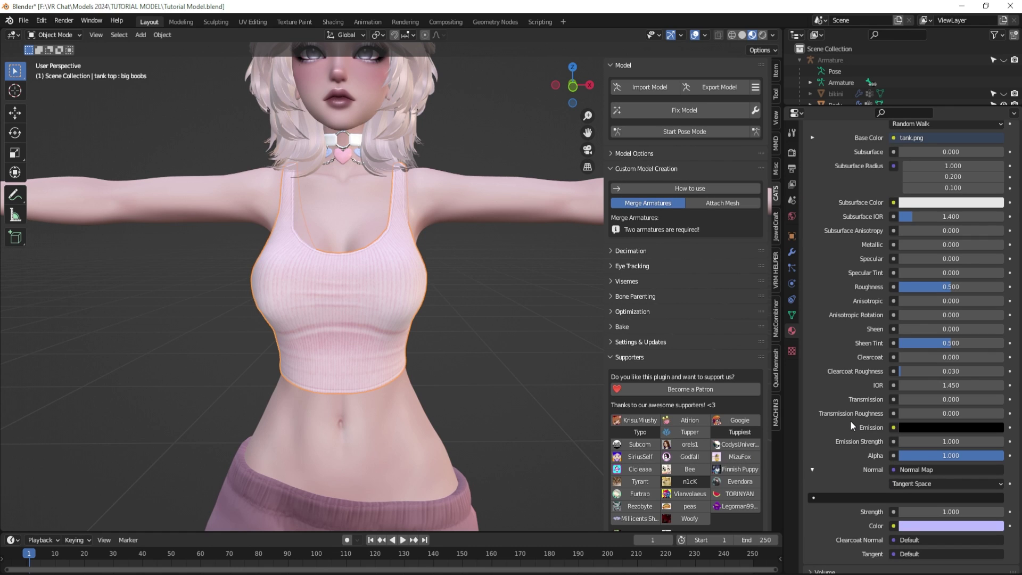
pyautogui.scroll(-1, 850, 420)
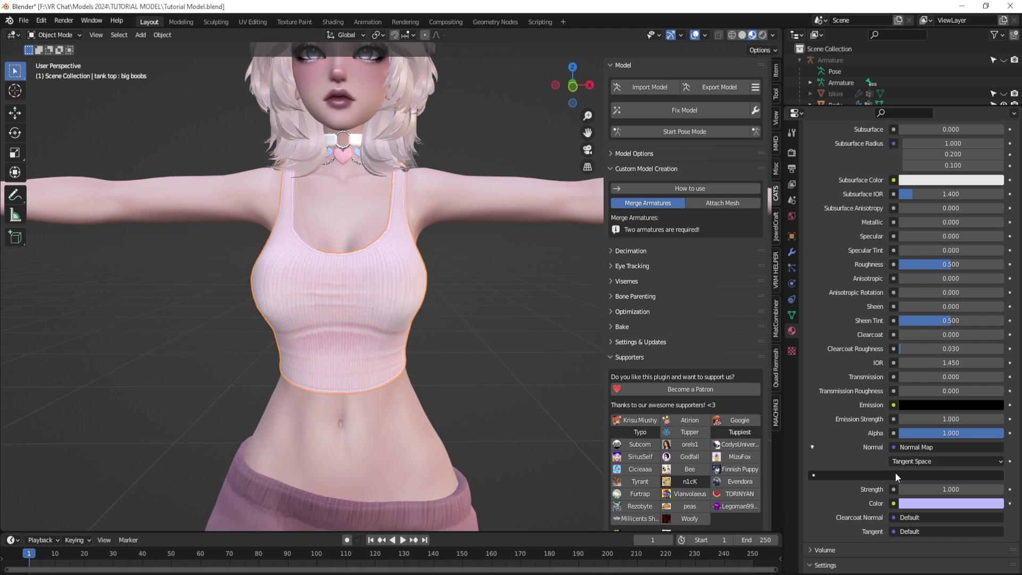
pyautogui.click(937, 462)
pyautogui.click(925, 487)
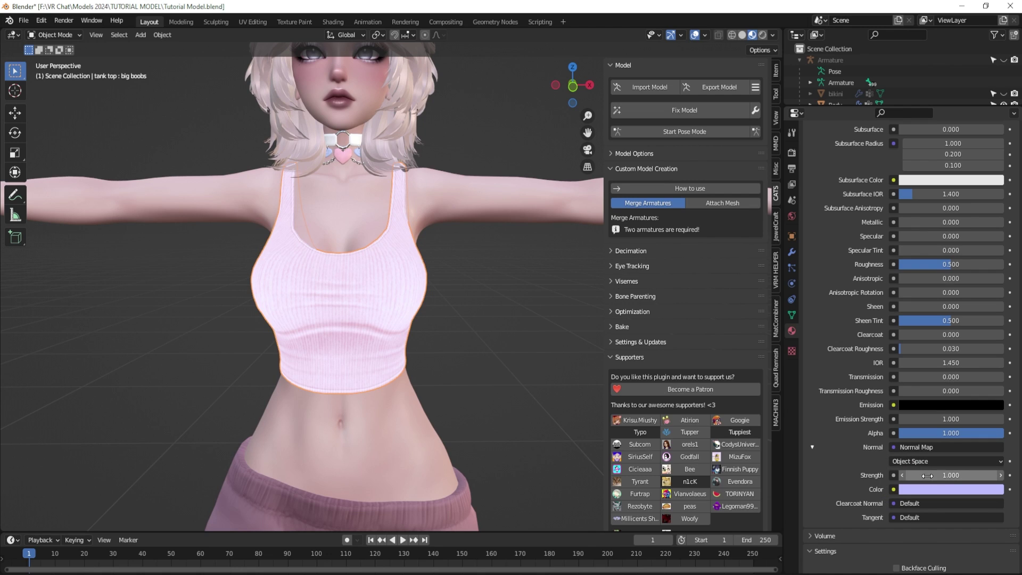
pyautogui.scroll(-1, 950, 480)
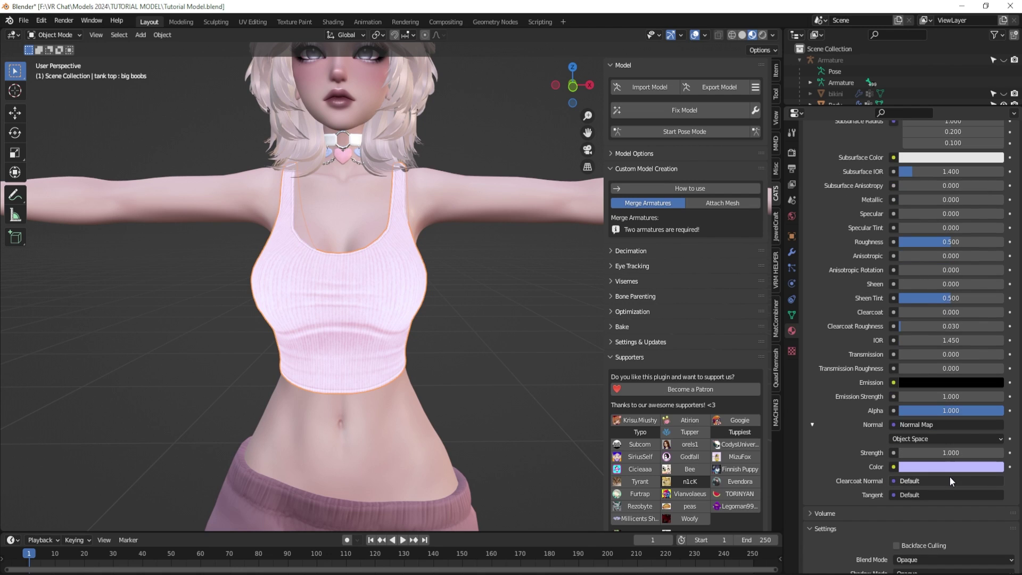
# Step: Feed the Normal Map's Color from an Image Texture loaded with tank normal.png
pyautogui.click(893, 467)
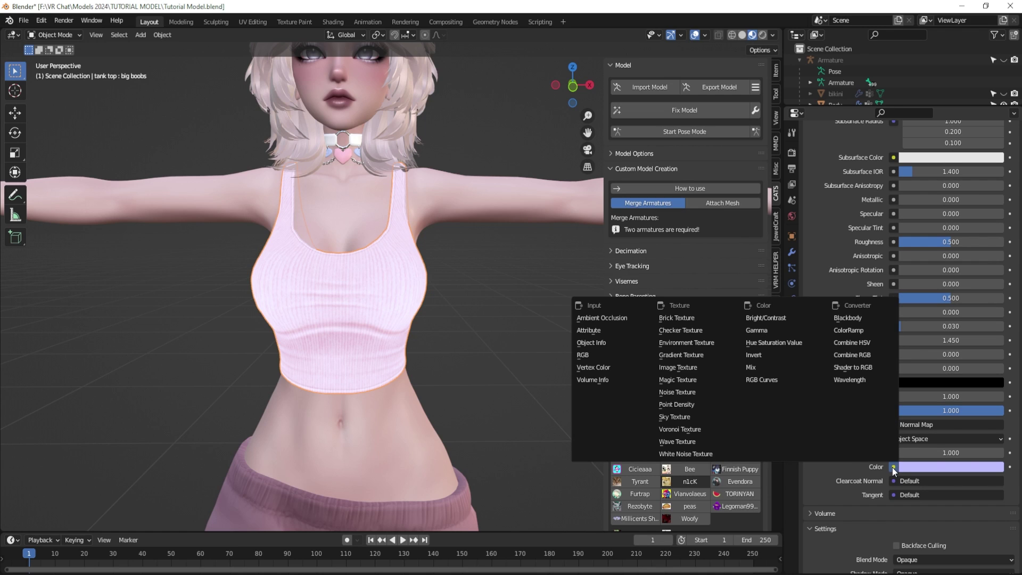
pyautogui.click(684, 367)
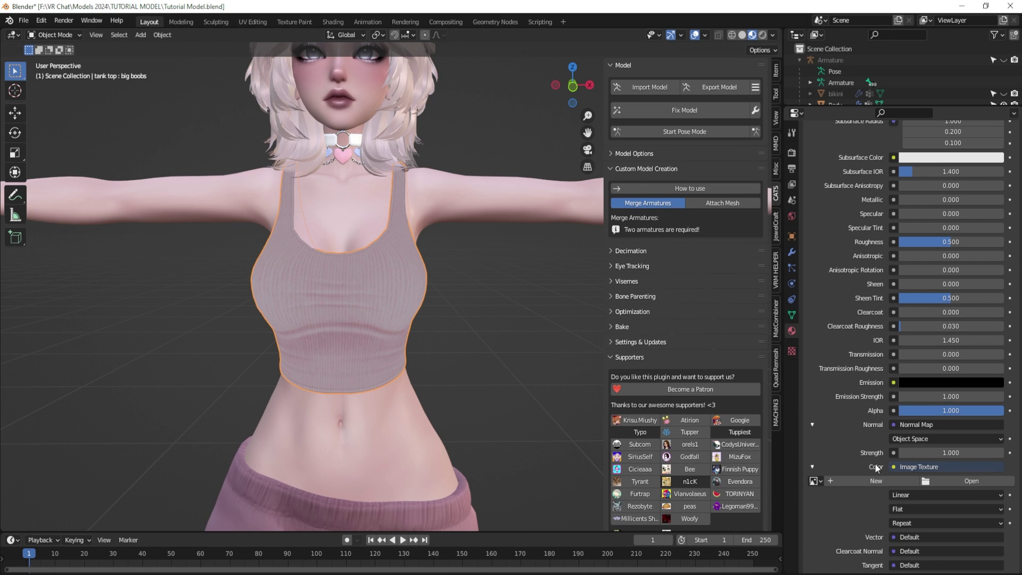
pyautogui.click(970, 480)
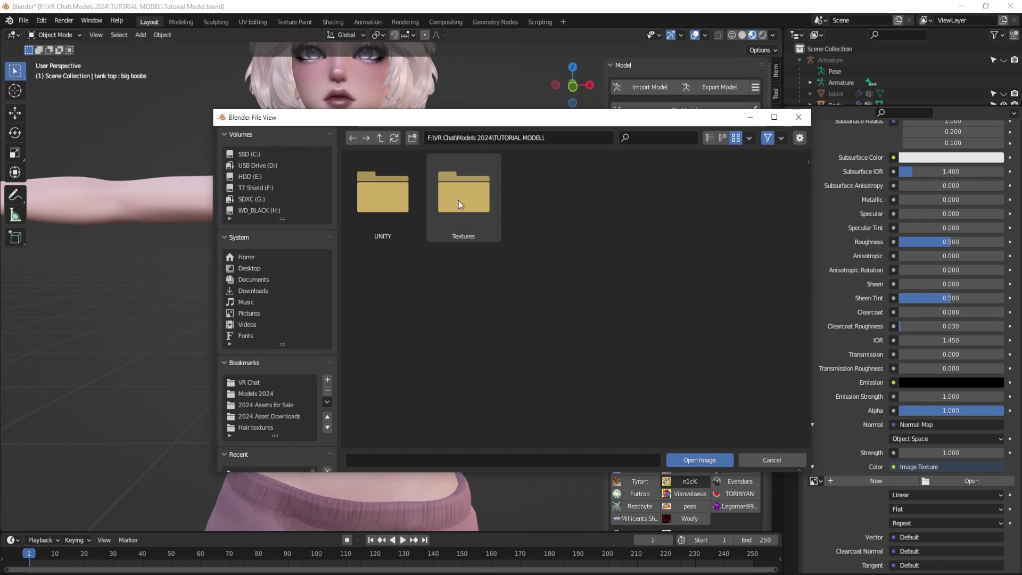
pyautogui.doubleClick(460, 205)
pyautogui.scroll(-3, 695, 304)
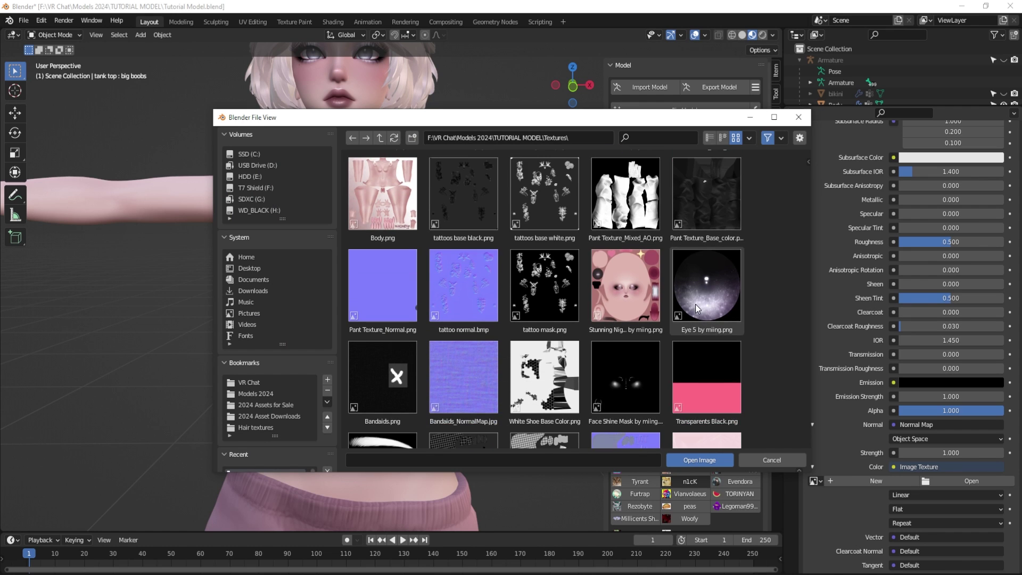
pyautogui.scroll(-10, 695, 304)
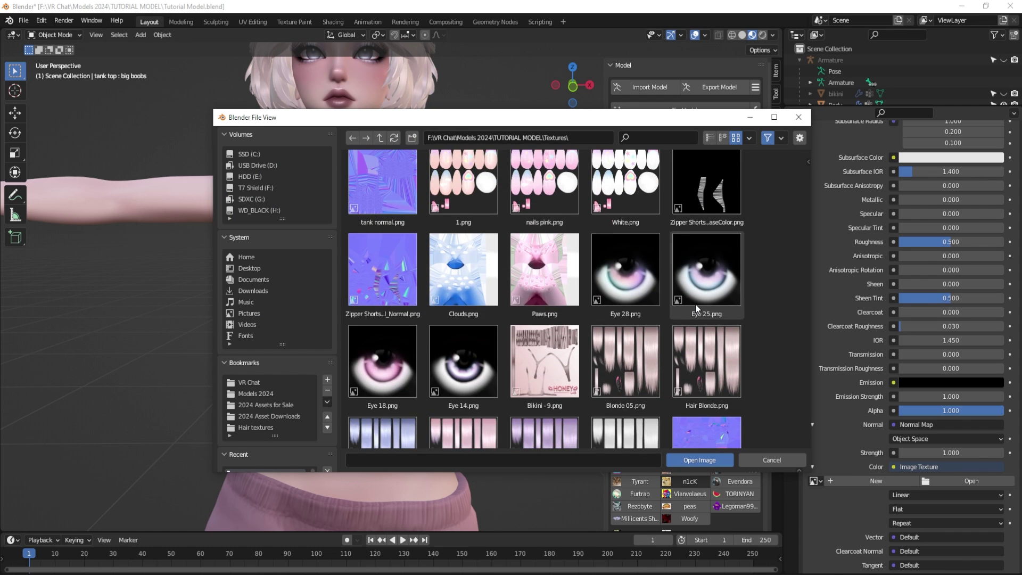
pyautogui.scroll(1, 695, 304)
pyautogui.doubleClick(375, 209)
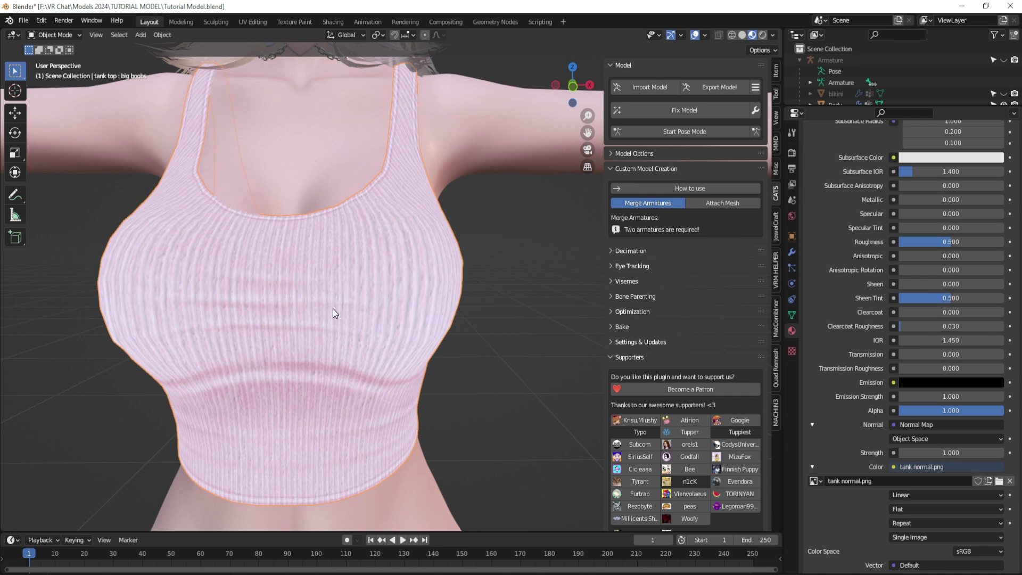
# Step: Centre and zoom the view to inspect the tank top's ribbed knit detail
pyautogui.scroll(-4, 333, 308)
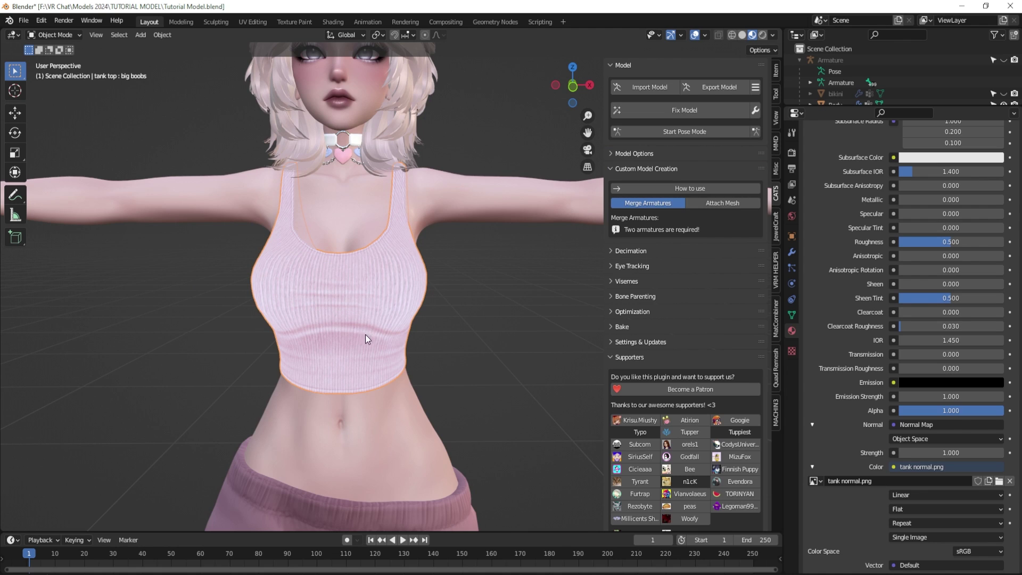
pyautogui.scroll(-2, 380, 378)
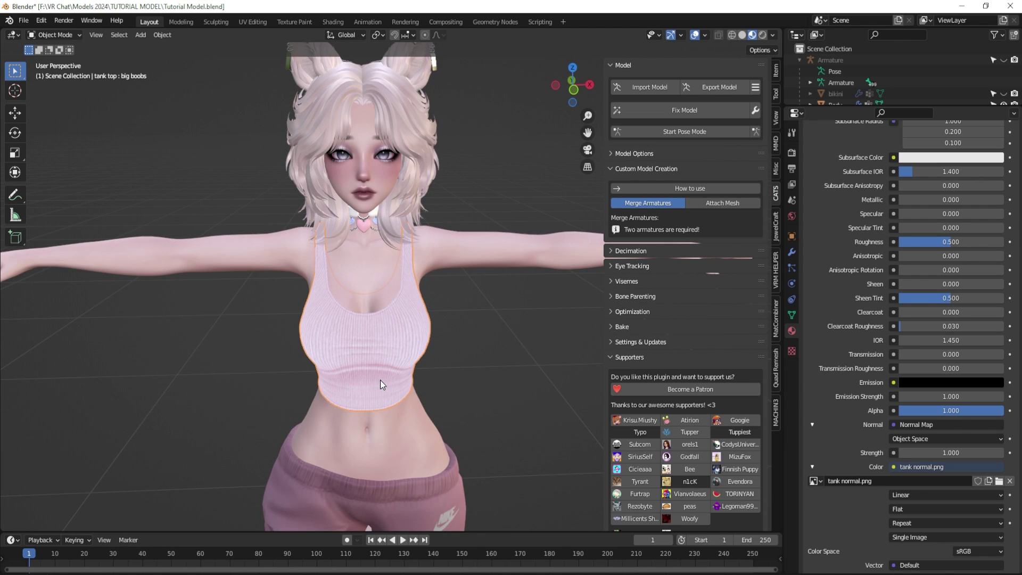
pyautogui.keyDown('shift'); pyautogui.moveTo(373, 376); pyautogui.dragTo(363, 356, button='middle'); pyautogui.keyUp('shift')
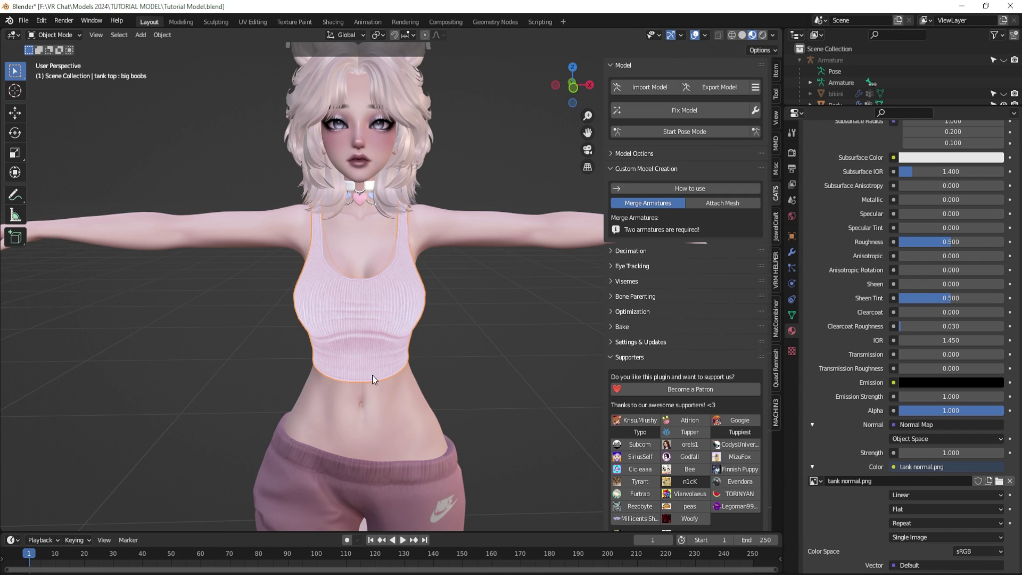
pyautogui.scroll(1, 360, 332)
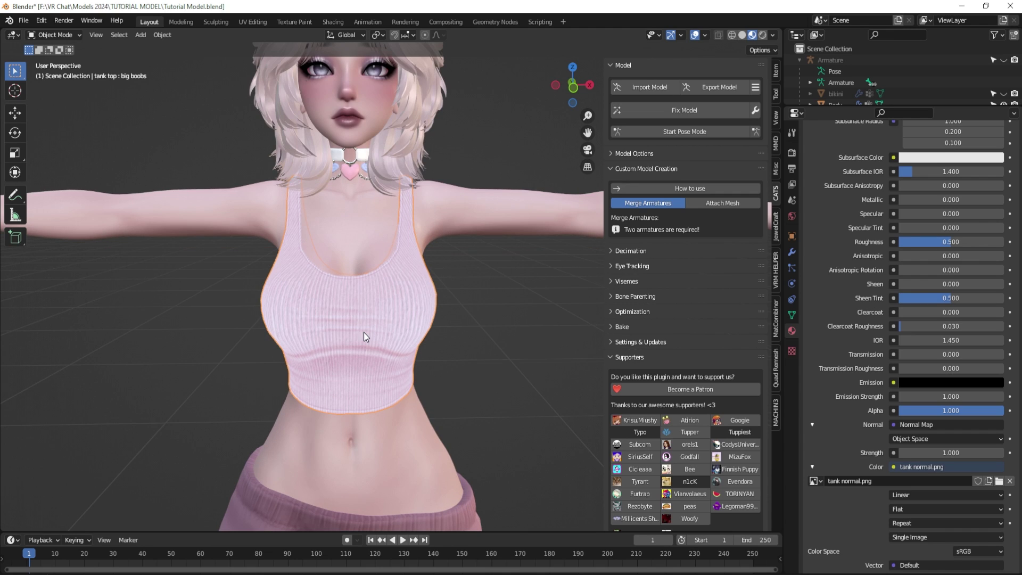
pyautogui.scroll(2, 363, 332)
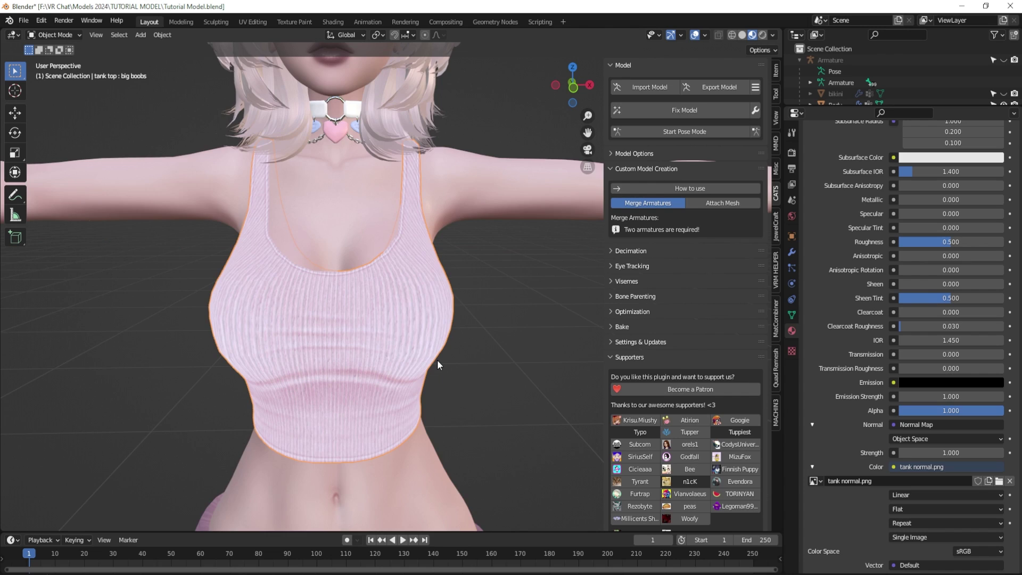
pyautogui.scroll(-2, 438, 361)
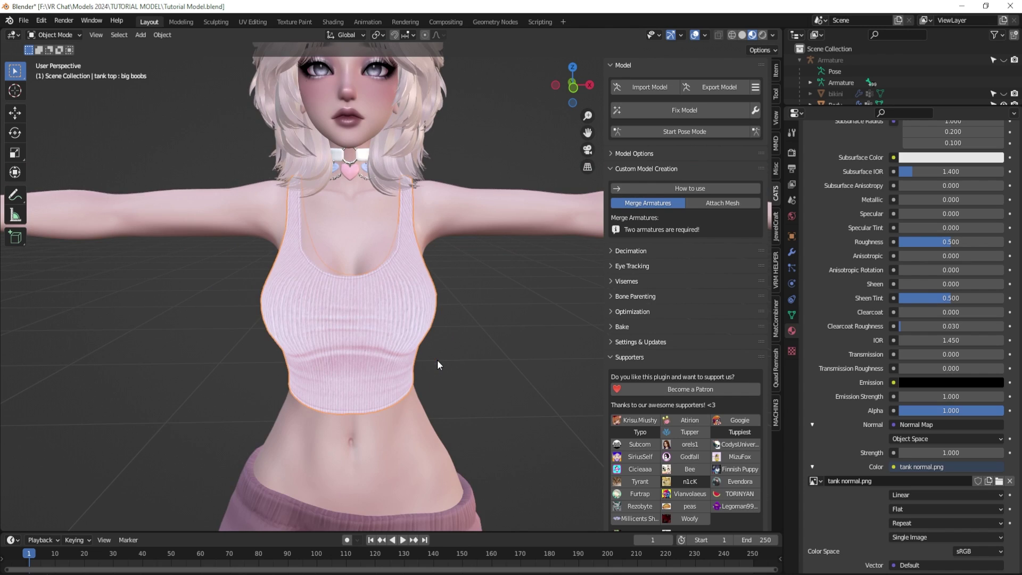
# Step: Deselect the tank top and collapse the Normal Map sub-panel in Material Properties
pyautogui.click(465, 319)
pyautogui.click(811, 424)
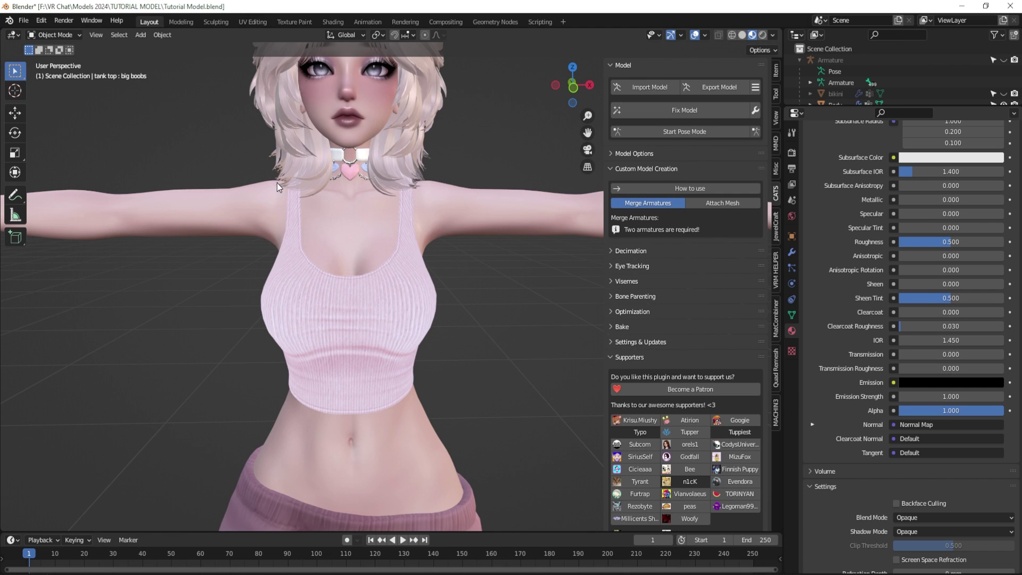
# Step: In the UV Editing workspace, select the whole tank top mesh and all its UVs
pyautogui.click(257, 23)
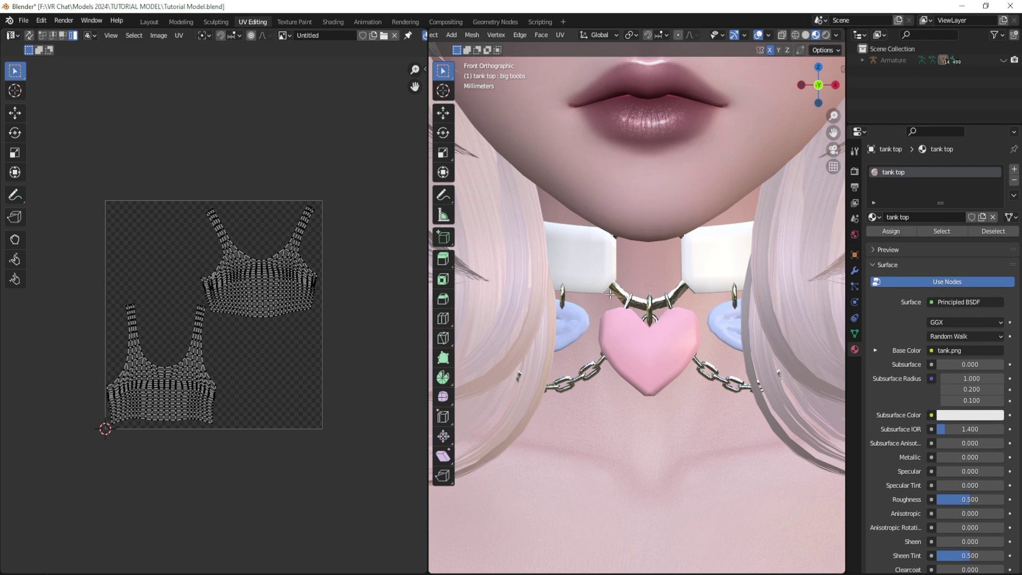
pyautogui.scroll(-8, 610, 295)
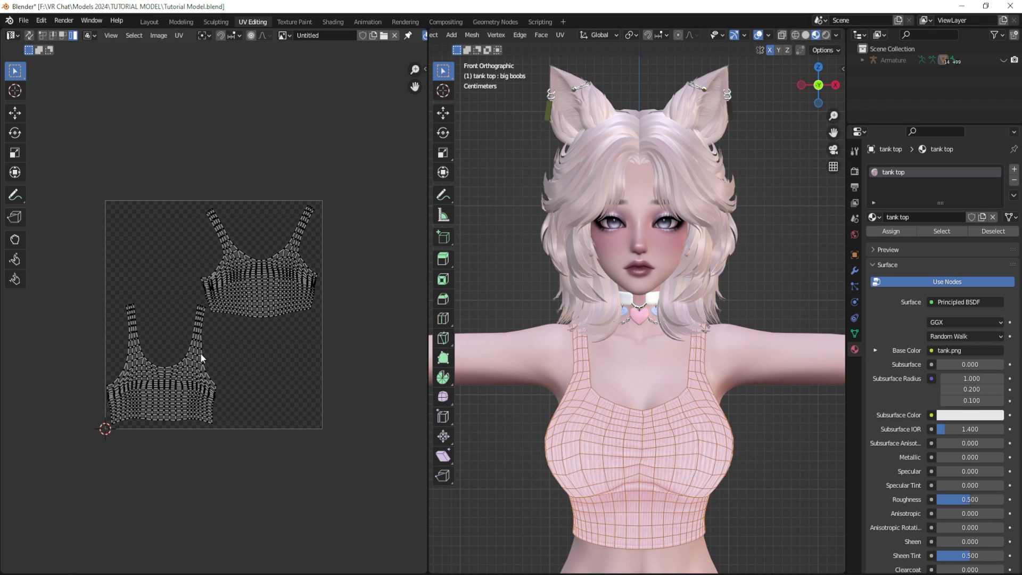
pyautogui.scroll(2, 257, 313)
pyautogui.click(677, 478)
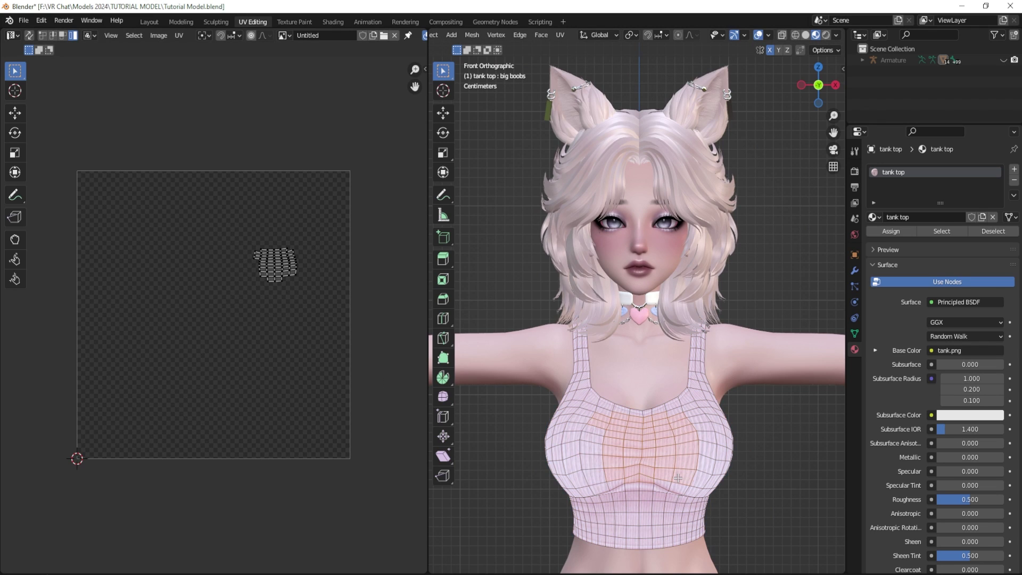
pyautogui.press('ctrl+KP_Add')
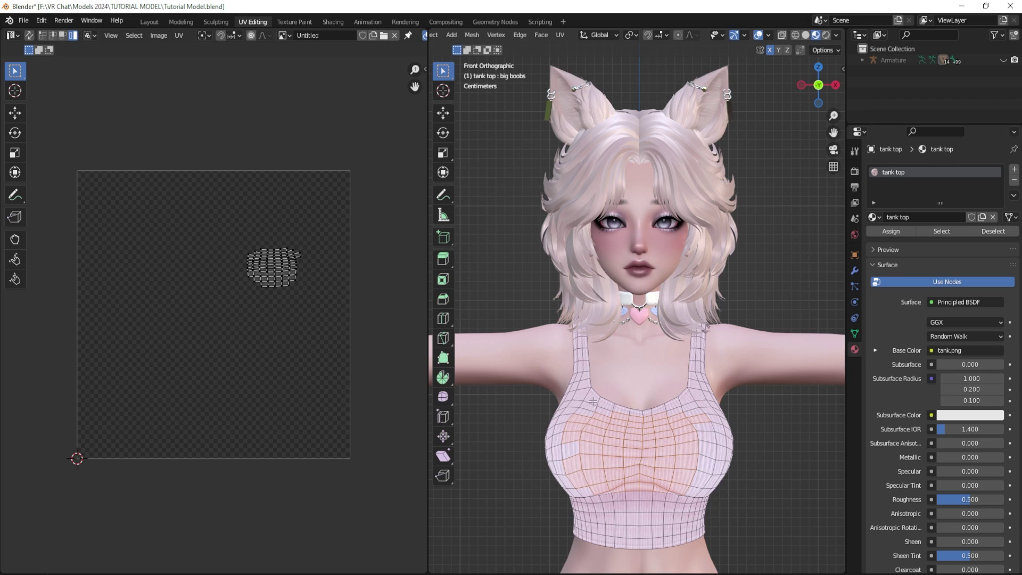
pyautogui.press('a')
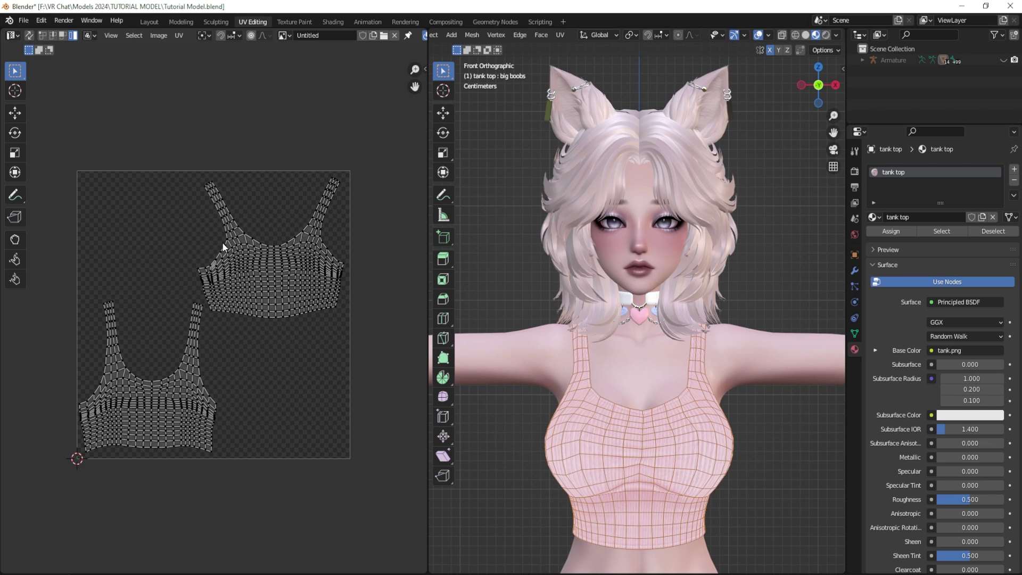
pyautogui.press('a')
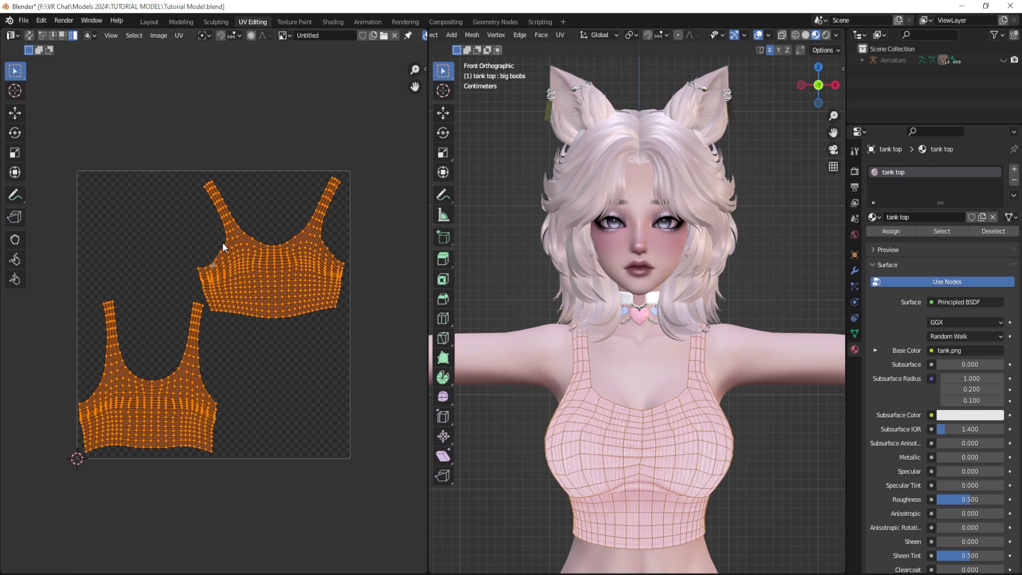
# Step: Export the 2048×2048 UV layout as tank top uv.png into the Textures folder
pyautogui.click(179, 38)
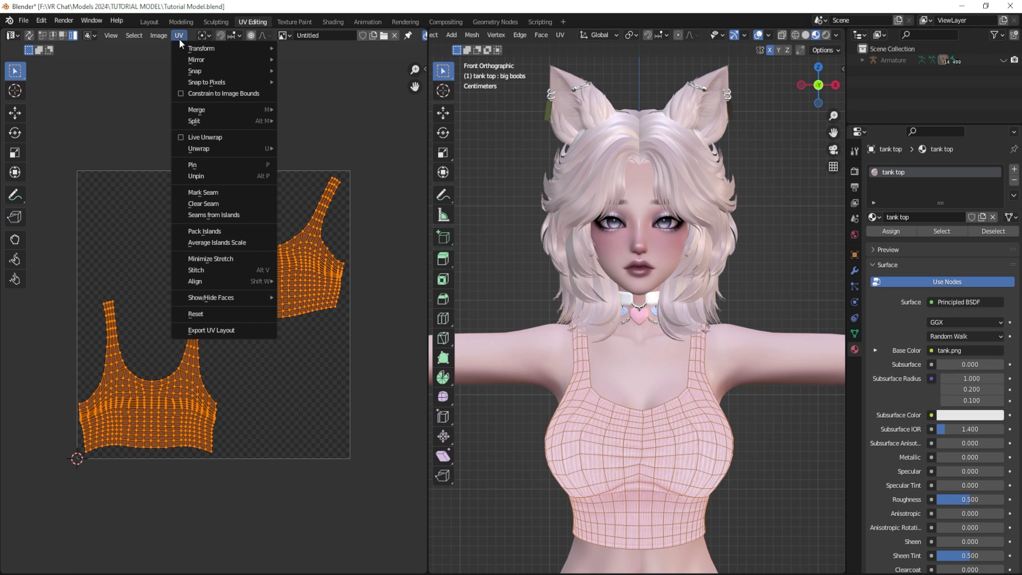
pyautogui.click(205, 328)
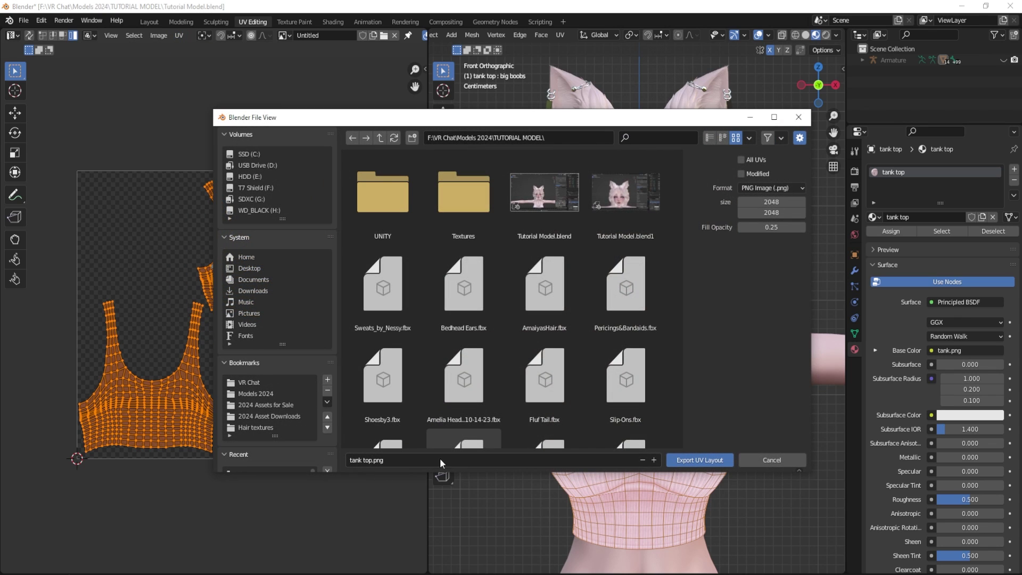
pyautogui.click(375, 462)
pyautogui.click(372, 460)
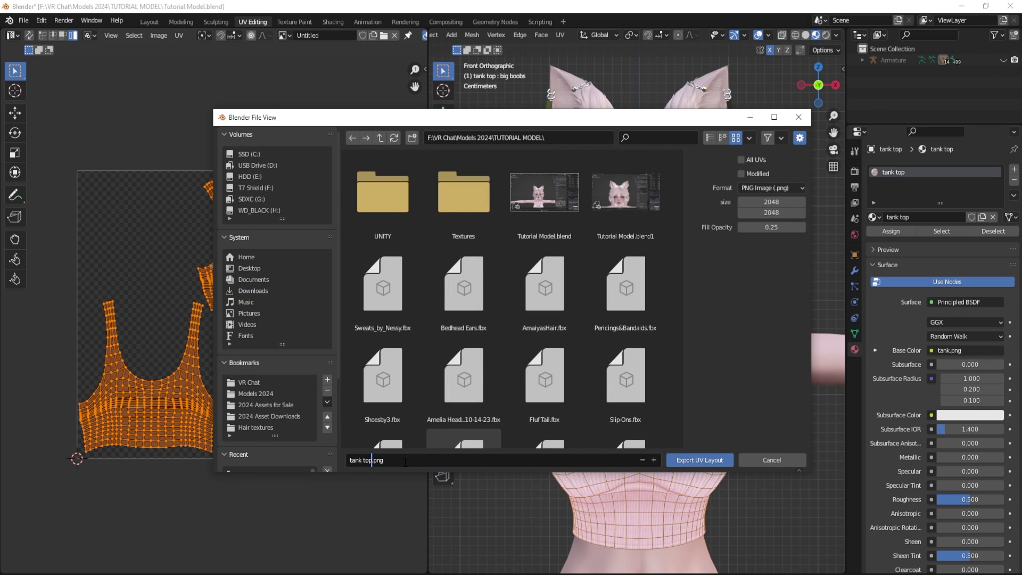
pyautogui.write('uv')
pyautogui.doubleClick(460, 197)
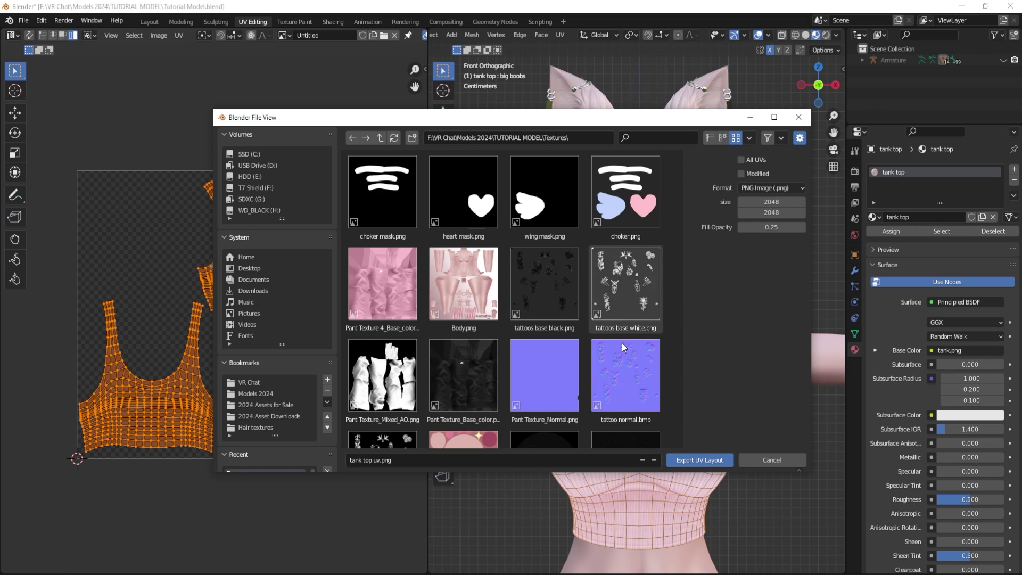
pyautogui.click(698, 459)
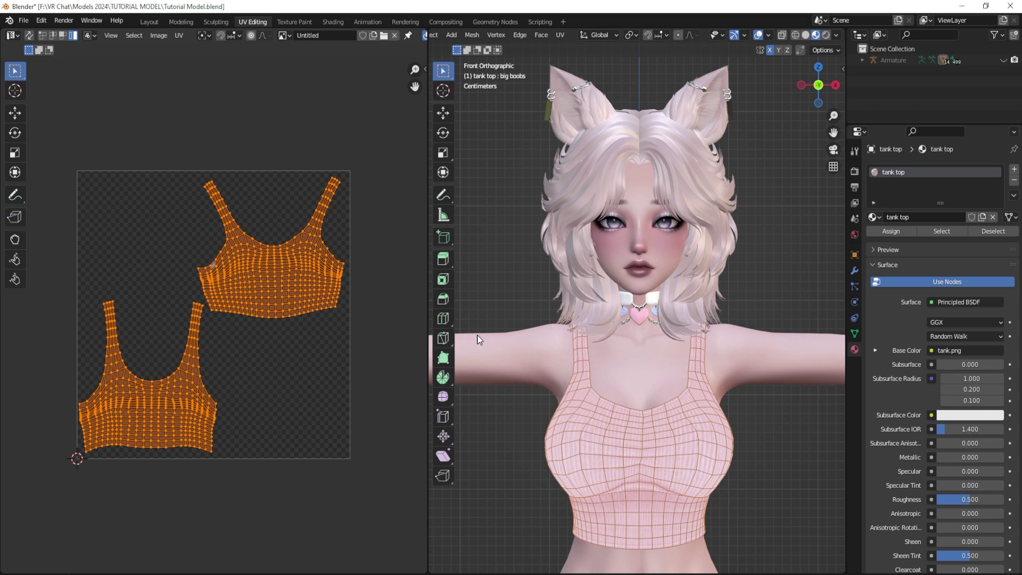
# Step: Paste the heart as a new layer, move it onto the front tank top island and scale it down
pyautogui.click(148, 22)
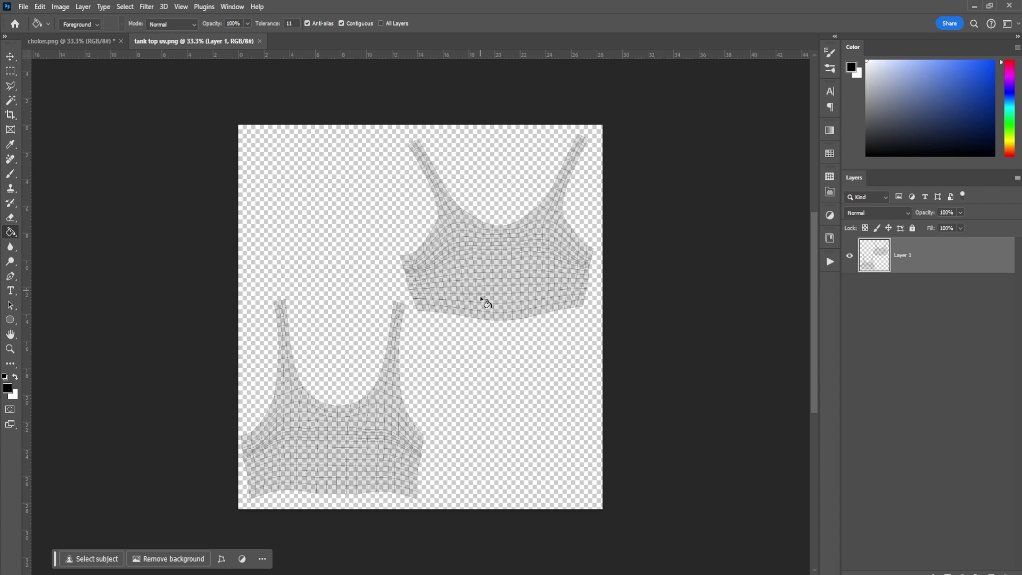
pyautogui.press('v')
pyautogui.hotkey('ctrl', 'v')
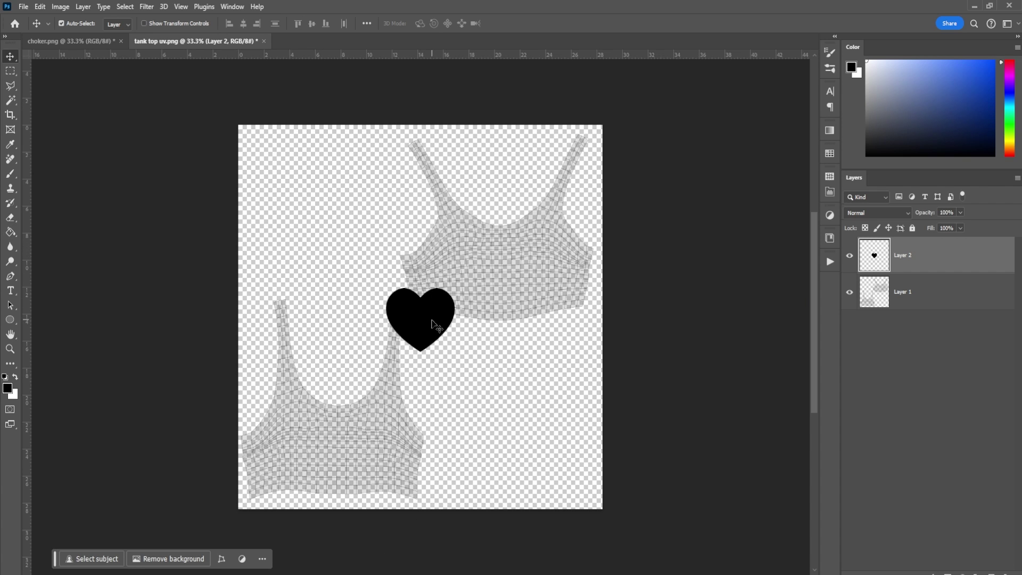
pyautogui.moveTo(424, 332); pyautogui.dragTo(501, 264)
pyautogui.hotkey('ctrl', 't')
pyautogui.press('Return')
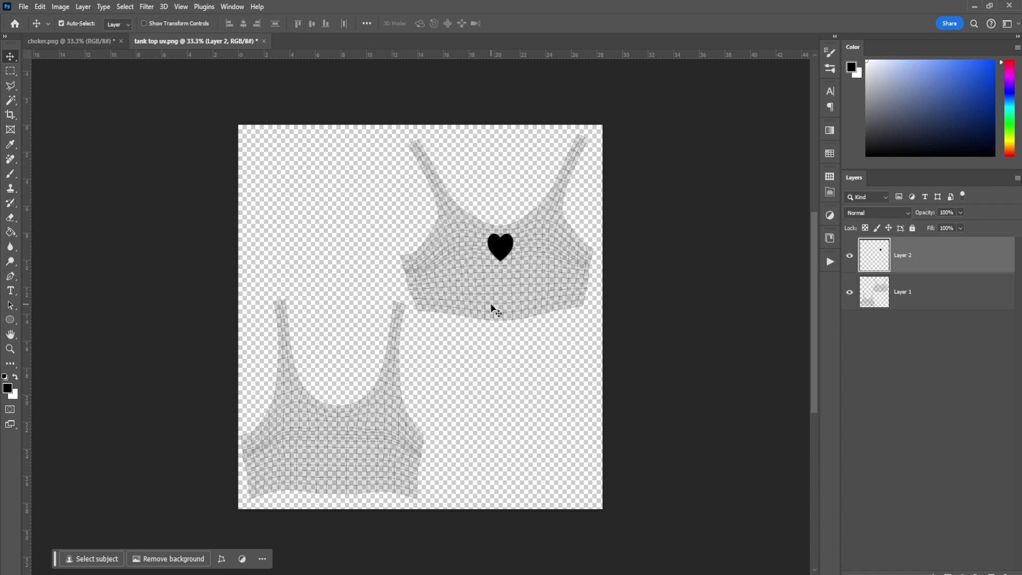
# Step: Fill the heart layer's empty area with white using the Paint Bucket
pyautogui.press('g')
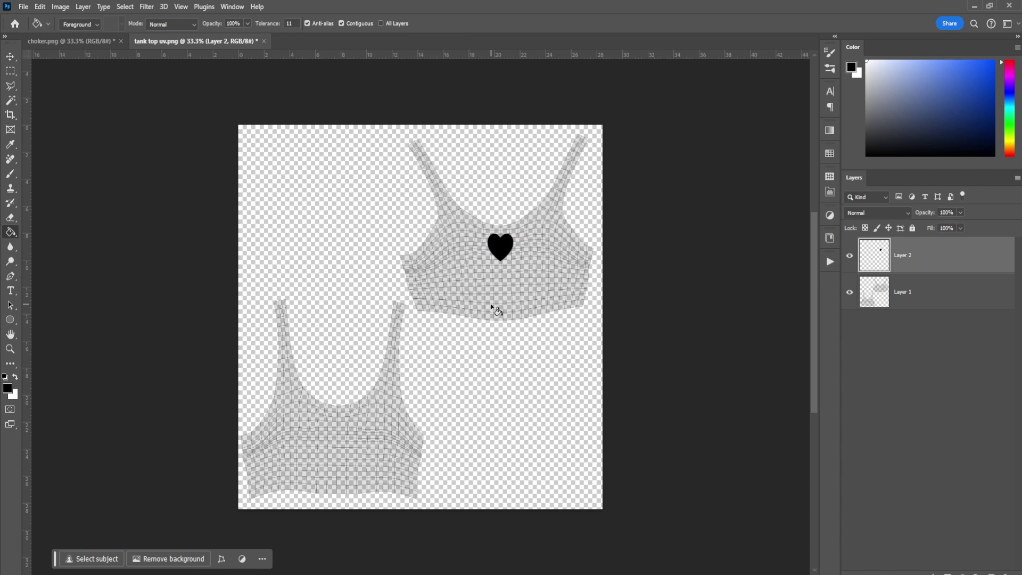
pyautogui.press('x')
pyautogui.click(477, 297)
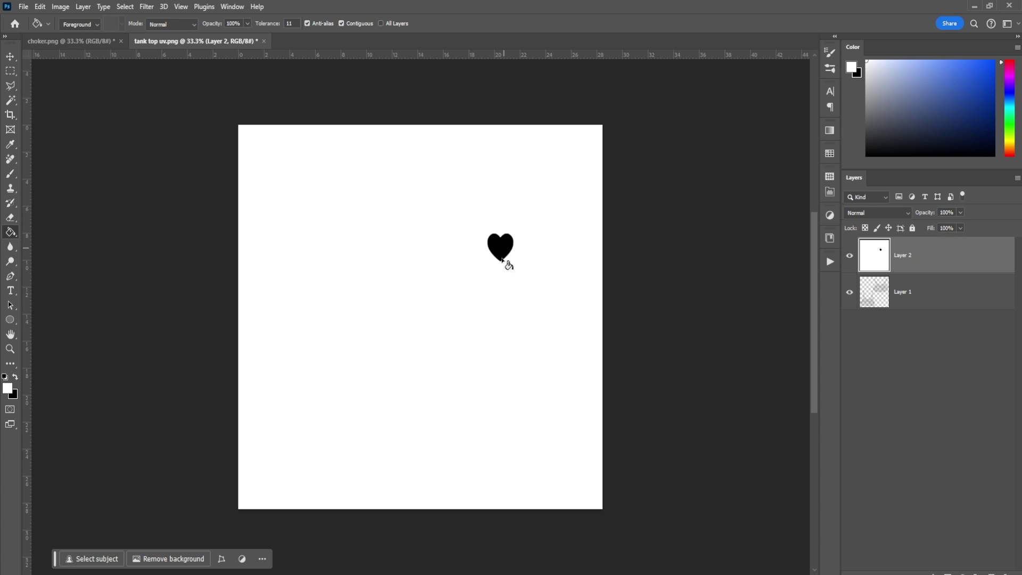
# Step: Rename the layer 'tank top heart cutout alpha' and export it as a PNG into Textures
pyautogui.doubleClick(902, 255)
pyautogui.write('tank top heart cutout alpha')
pyautogui.press('Return')
pyautogui.rightClick(895, 258)
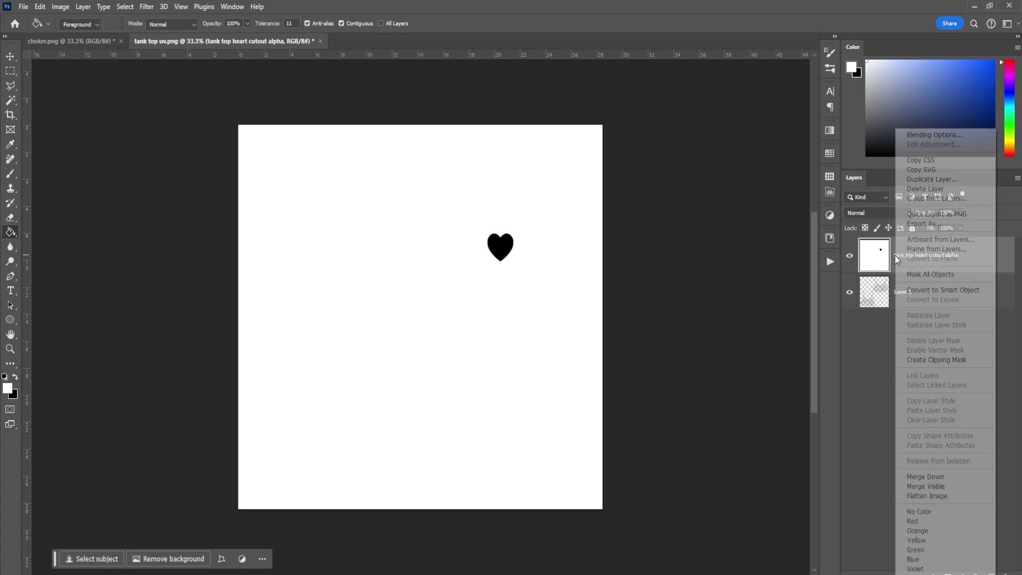
pyautogui.click(932, 243)
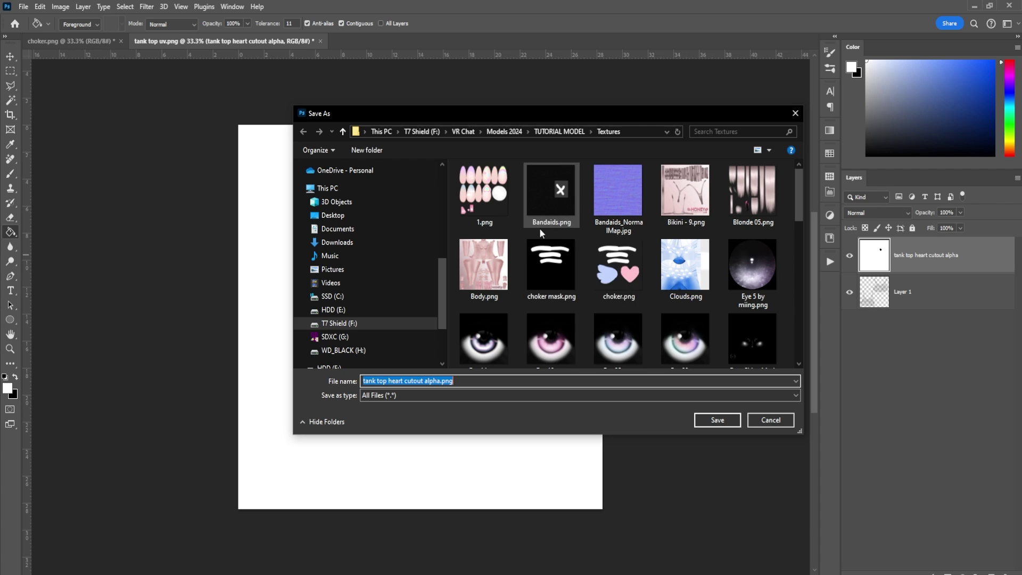
pyautogui.click(713, 420)
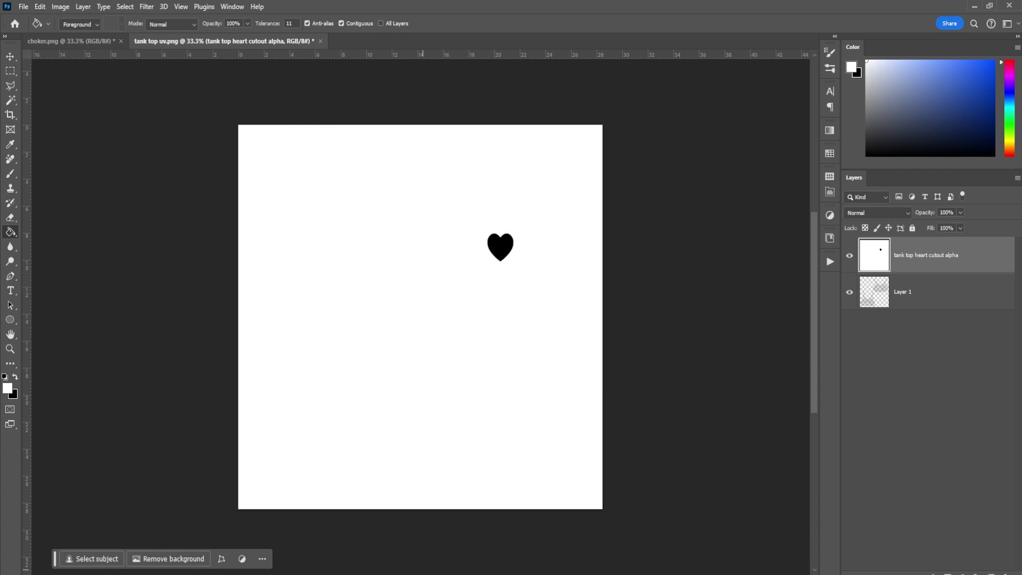
pyautogui.click(376, 546)
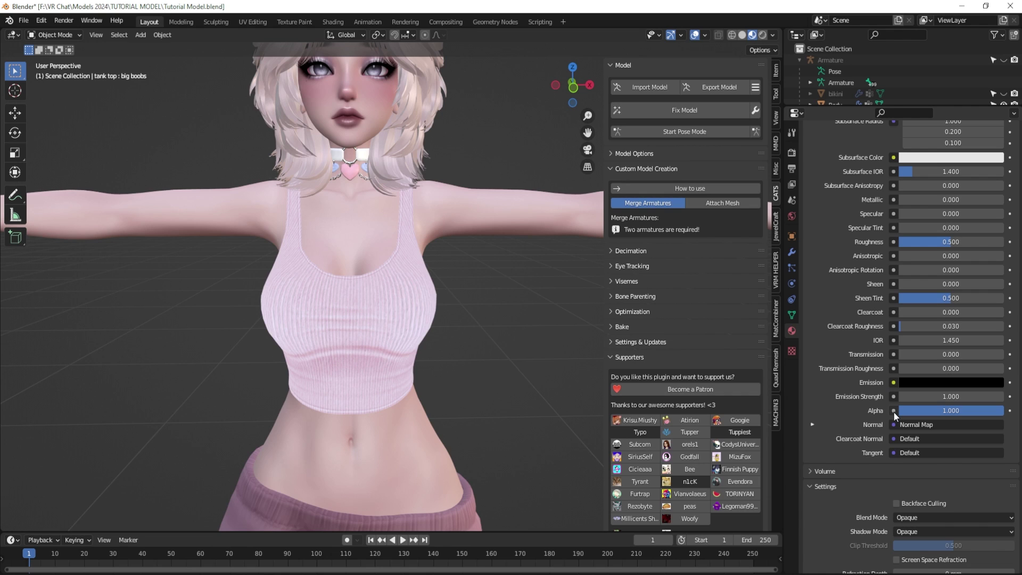
# Step: Connect an Image Texture to the Alpha input and load tank top heart cutout alpha.png from Textures
pyautogui.click(893, 410)
pyautogui.scroll(10, 800, 340)
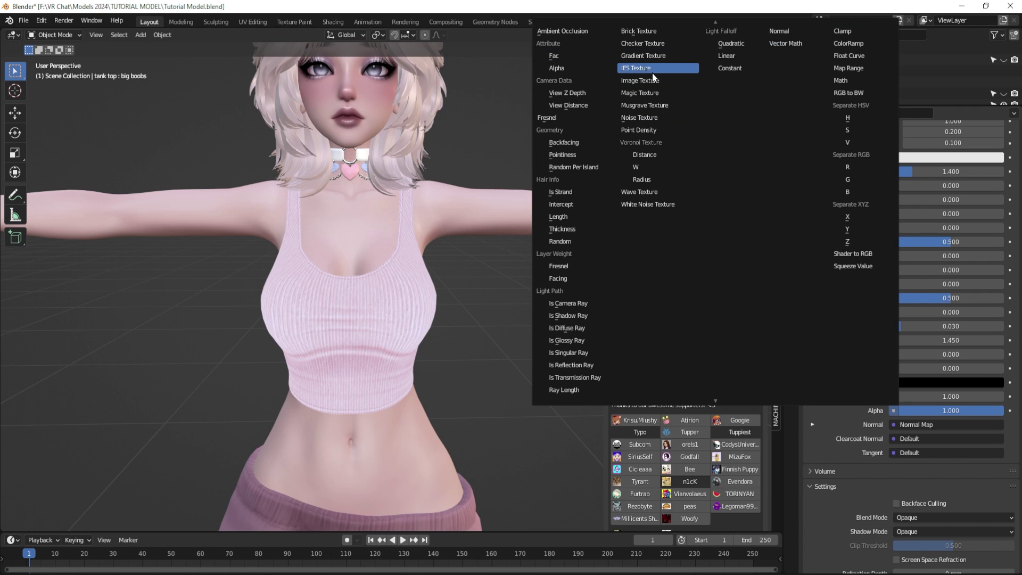
pyautogui.click(640, 79)
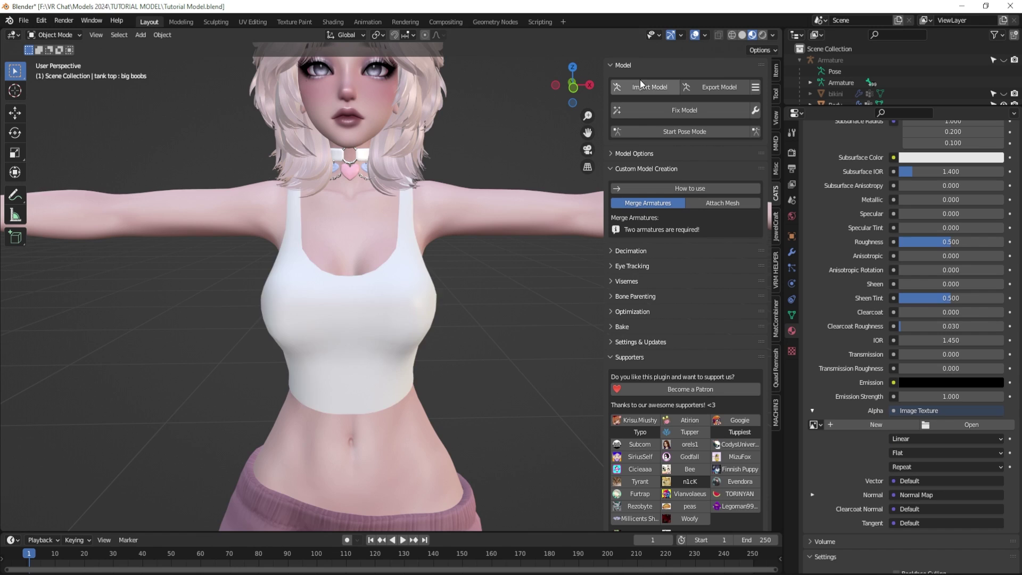
pyautogui.click(962, 425)
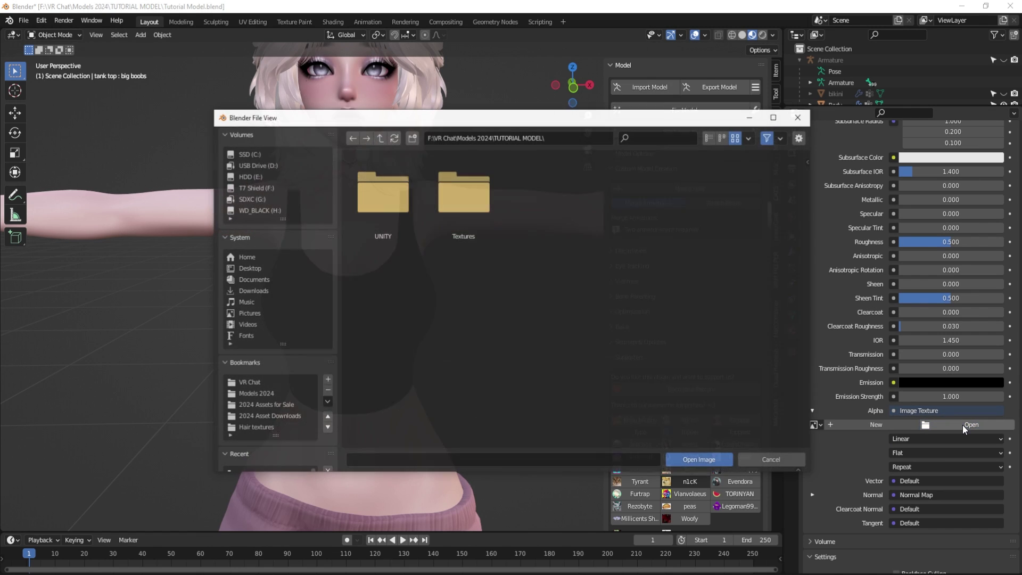
pyautogui.doubleClick(485, 204)
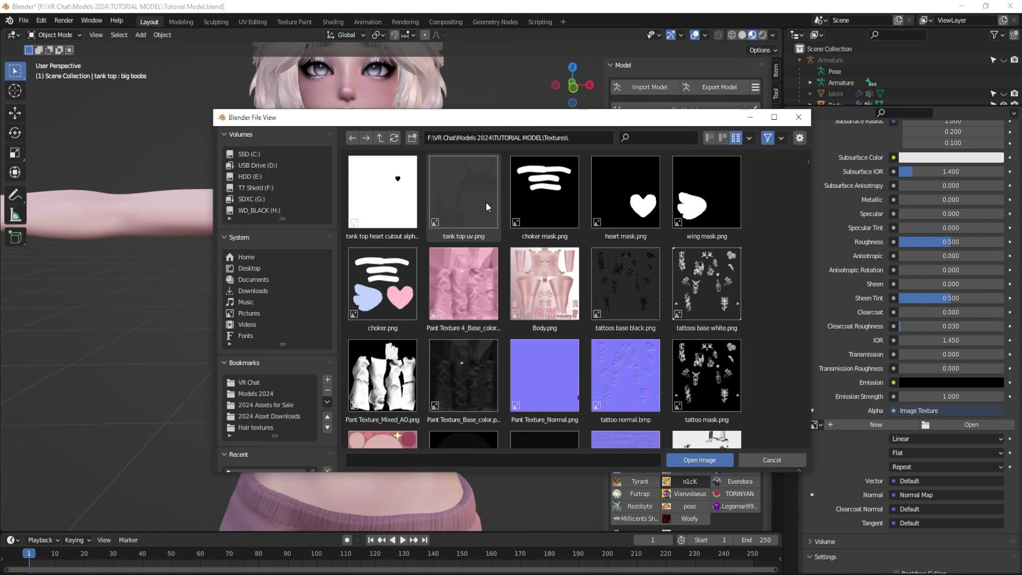
pyautogui.doubleClick(384, 192)
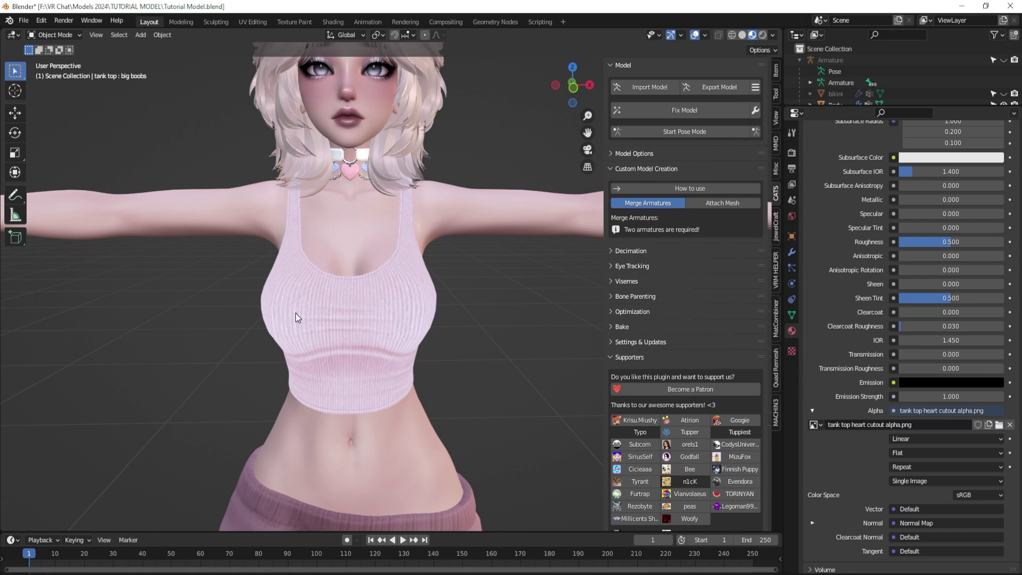
# Step: Set the tank top material's Blend Mode to Alpha Clip and view its nodes in Shading
pyautogui.scroll(-4, 940, 410)
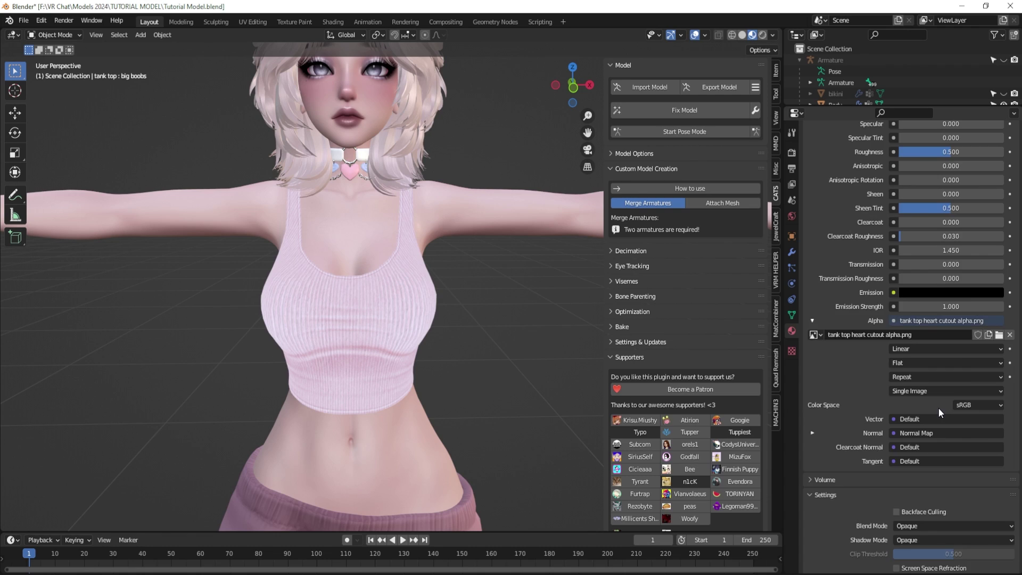
pyautogui.scroll(-2, 938, 407)
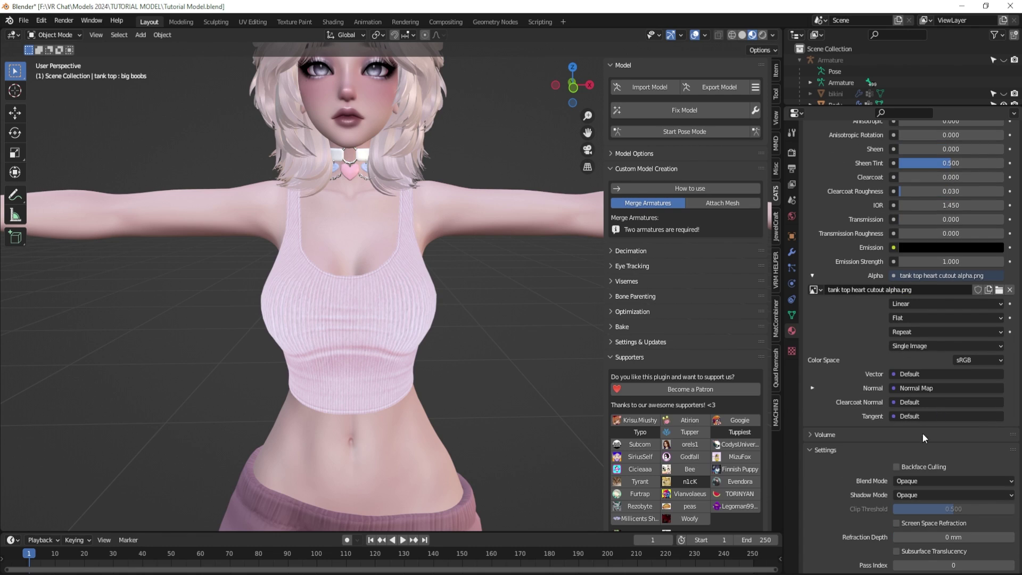
pyautogui.click(924, 480)
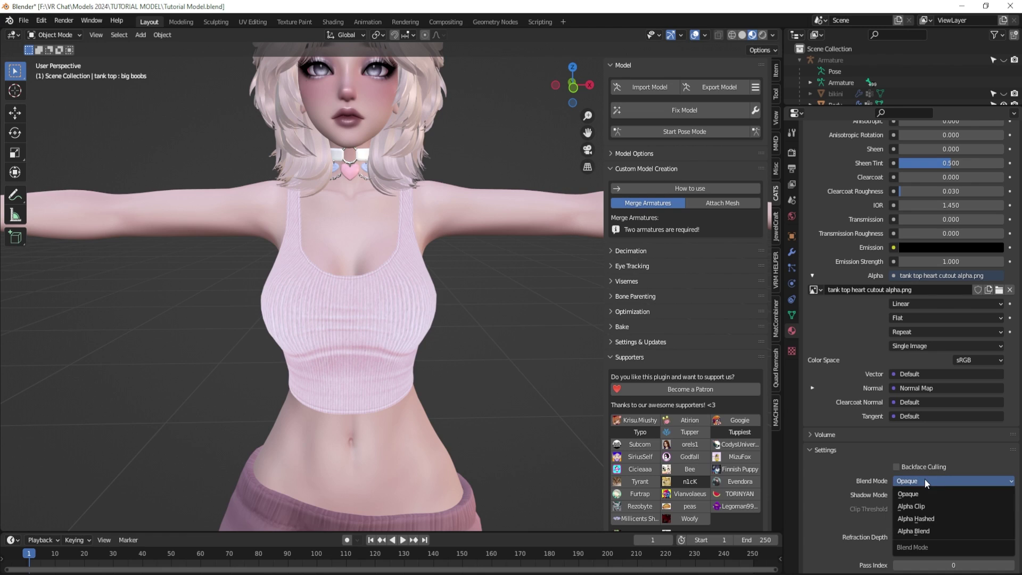
pyautogui.click(936, 506)
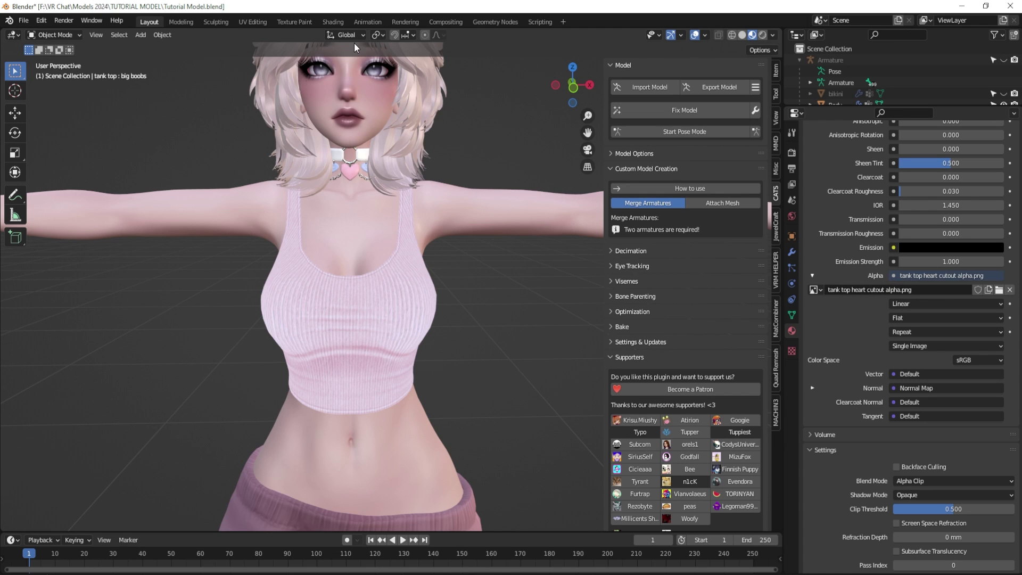
pyautogui.click(337, 22)
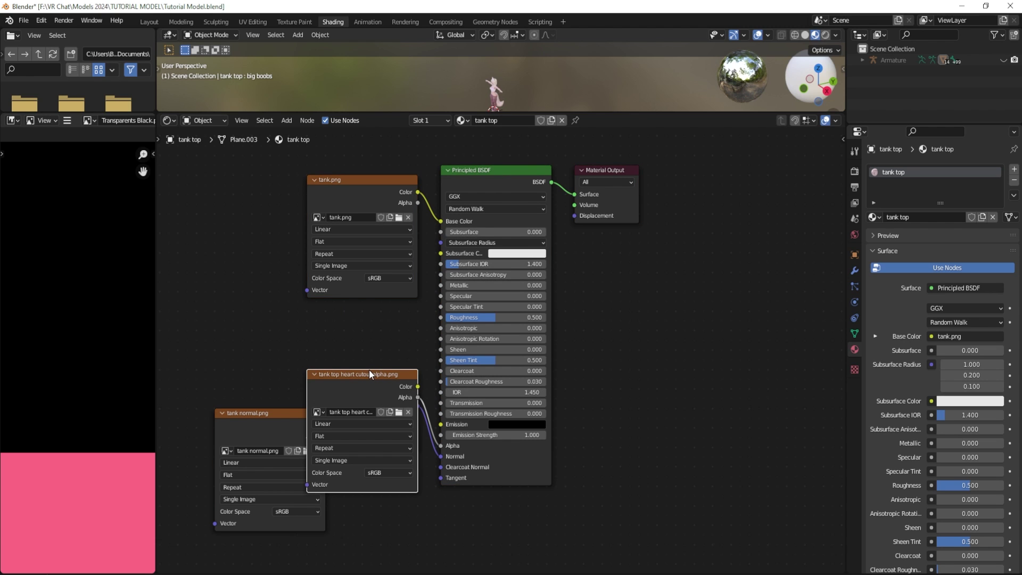
# Step: Spread out the heart cutout, Normal Map and tank normal.png nodes, then link heart Alpha to BSDF Alpha
pyautogui.moveTo(369, 369); pyautogui.dragTo(361, 304)
pyautogui.press('Escape')
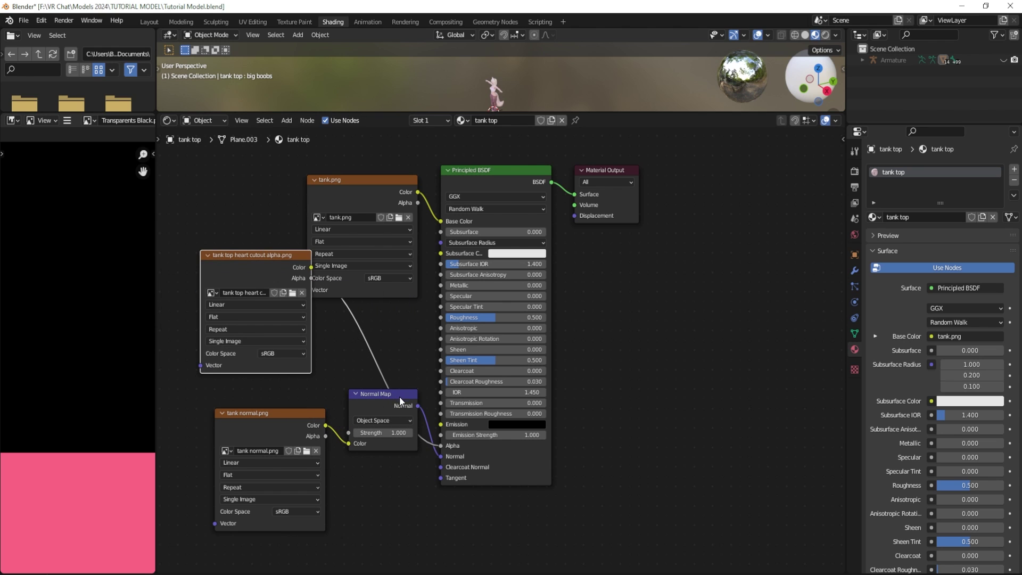
pyautogui.click(390, 394)
pyautogui.moveTo(380, 403); pyautogui.dragTo(375, 494)
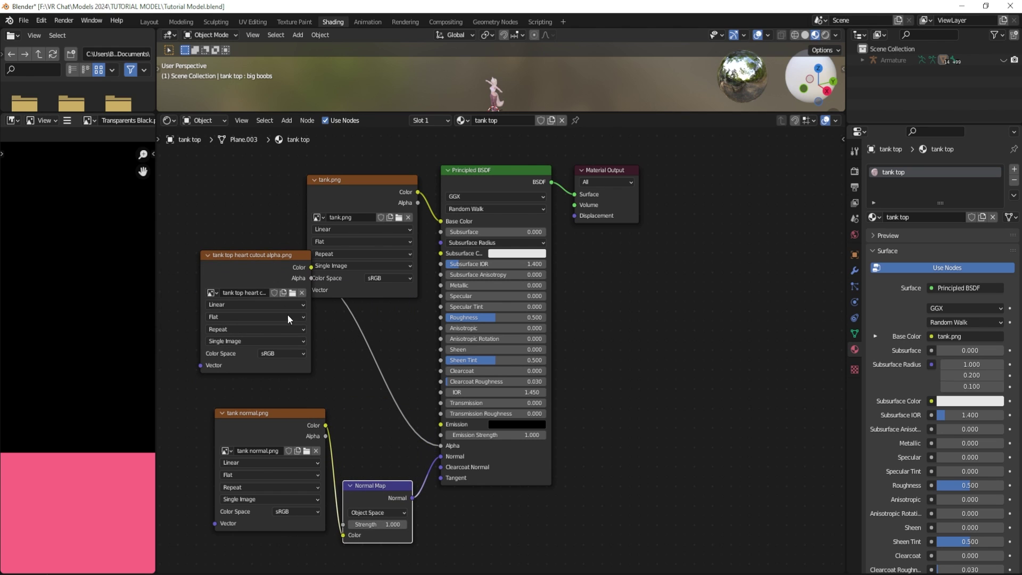
pyautogui.moveTo(268, 260); pyautogui.dragTo(375, 330)
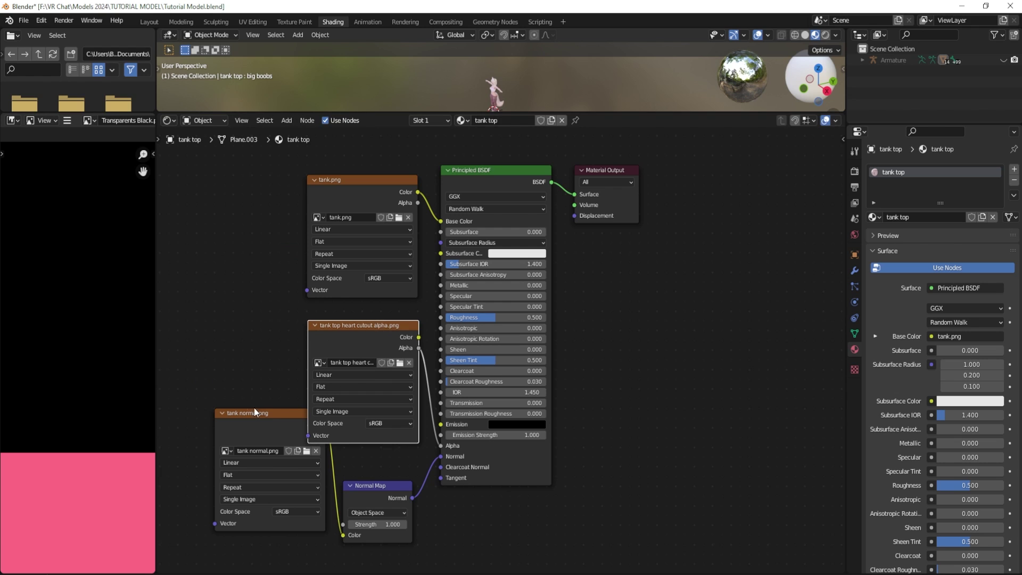
pyautogui.click(273, 417)
pyautogui.moveTo(274, 417); pyautogui.dragTo(237, 433)
pyautogui.click(374, 328)
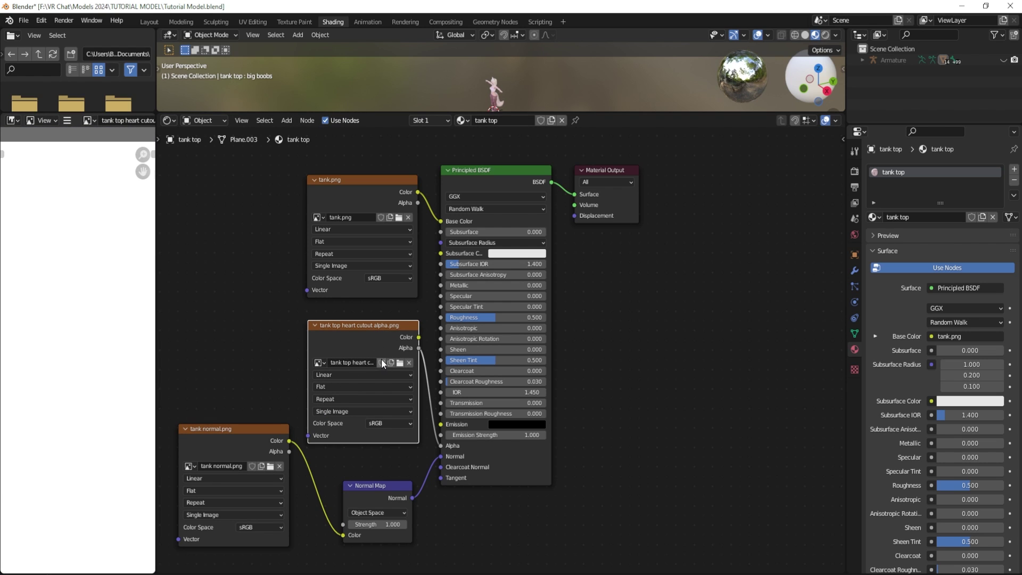
pyautogui.moveTo(384, 349); pyautogui.dragTo(372, 346)
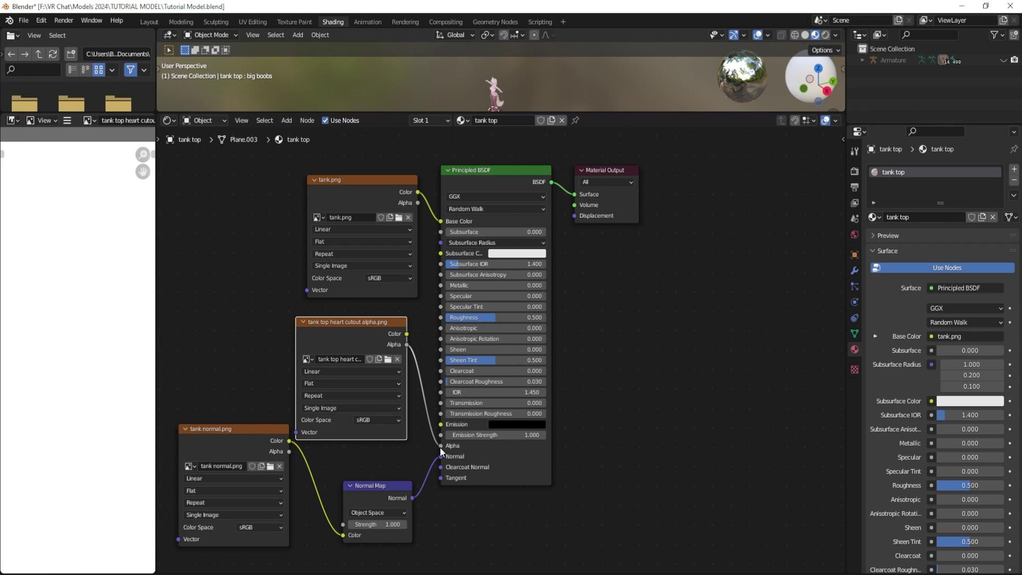
pyautogui.moveTo(440, 446); pyautogui.dragTo(406, 334)
# Step: In the Layout view, orbit and zoom around the character to check the heart hole on the top
pyautogui.click(149, 22)
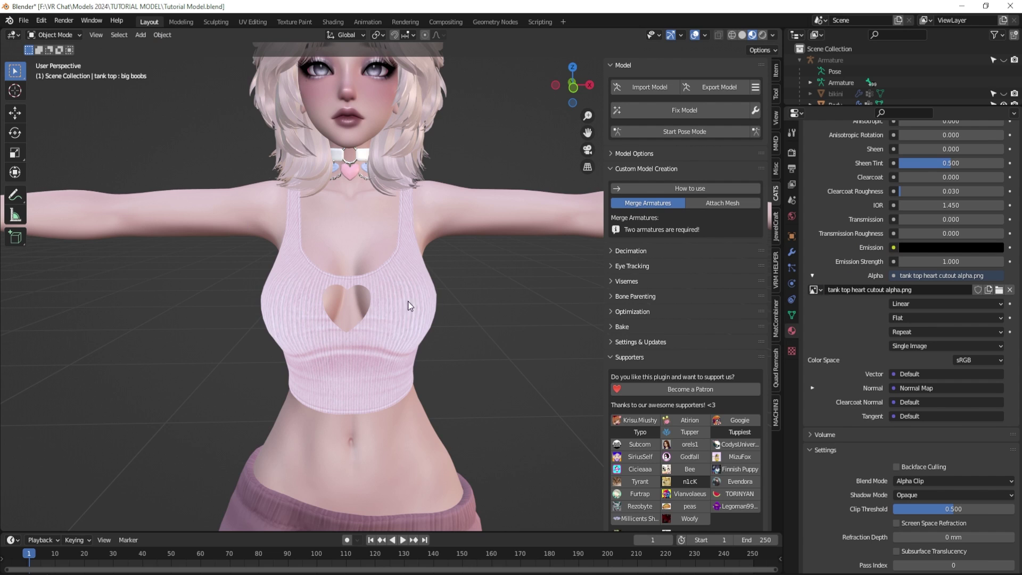
pyautogui.moveTo(409, 305); pyautogui.dragTo(453, 283, button='middle')
pyautogui.scroll(4, 434, 270)
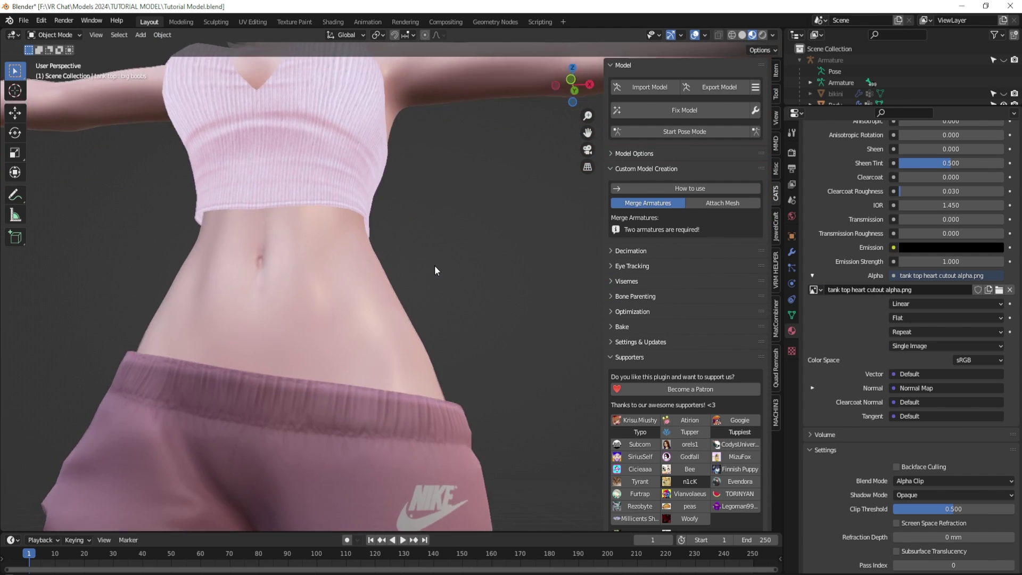
pyautogui.scroll(-6, 435, 269)
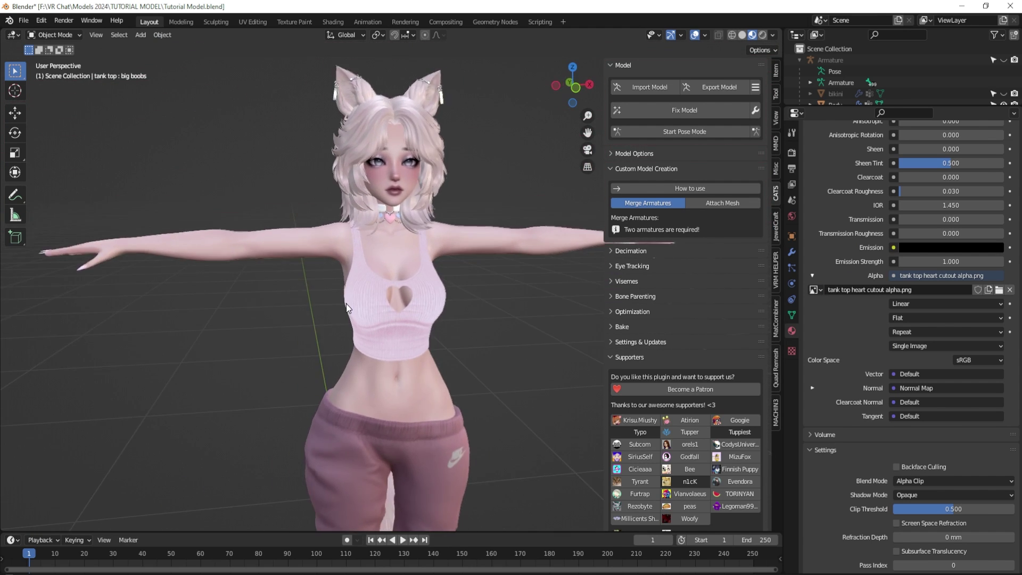
pyautogui.scroll(6, 346, 303)
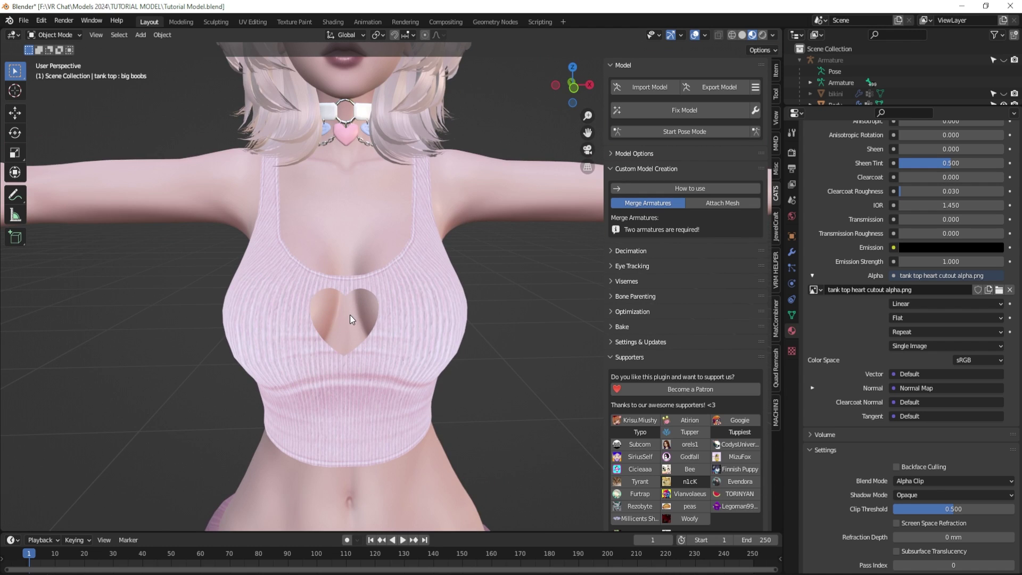
pyautogui.scroll(1, 349, 318)
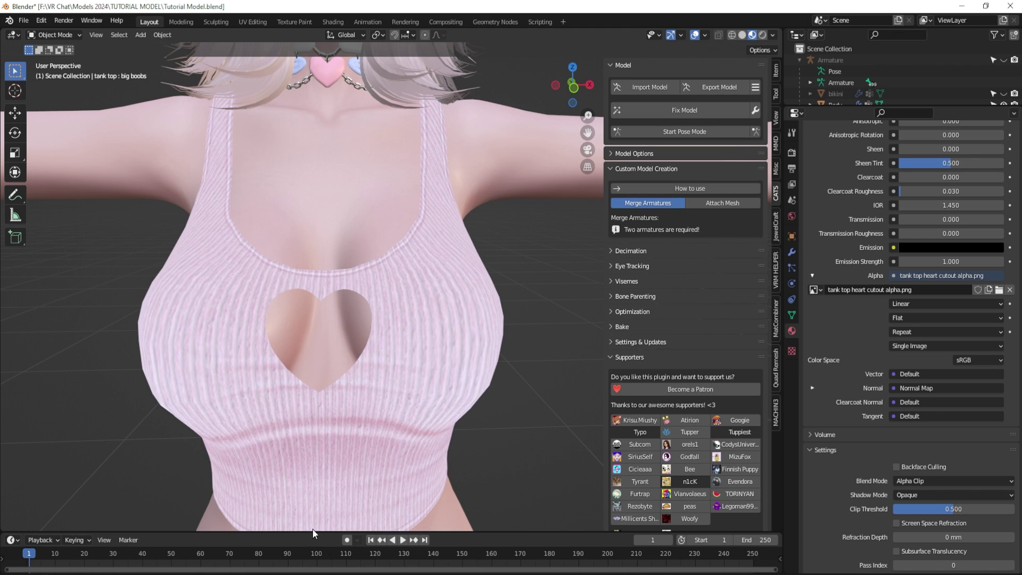
pyautogui.hotkey('alt', 'Tab')
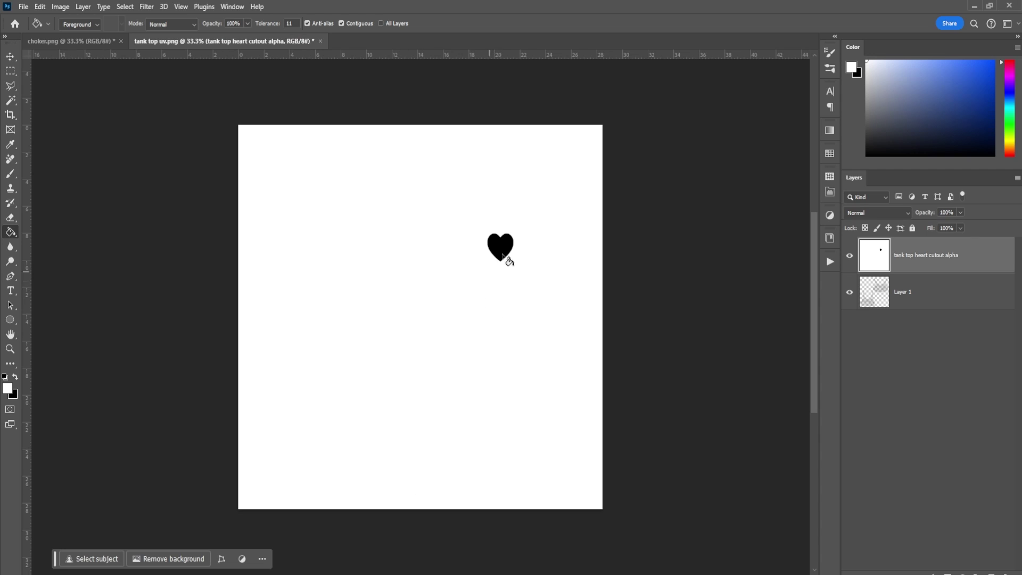
# Step: Refill the heart light grey and export the layer as tank top heart cutout alpha 2.png
pyautogui.moveTo(867, 64); pyautogui.dragTo(866, 89)
pyautogui.click(510, 250)
pyautogui.doubleClick(937, 255)
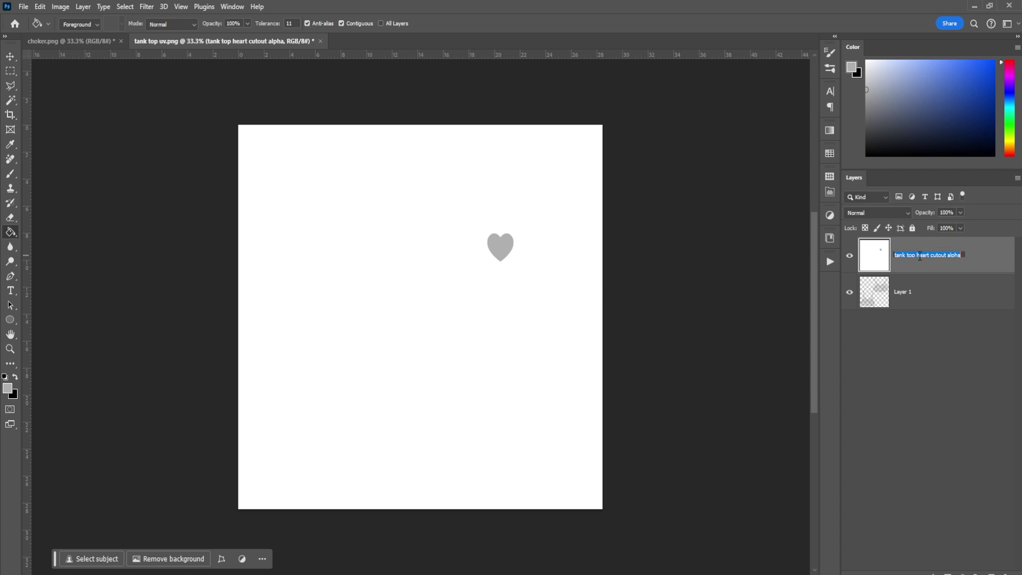
pyautogui.click(960, 256)
pyautogui.write('2')
pyautogui.press('Return')
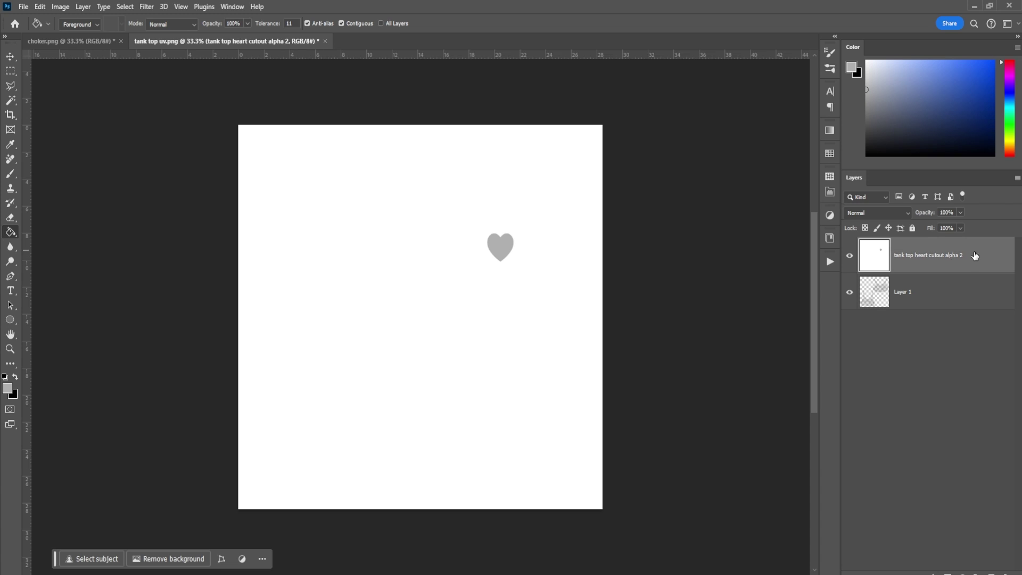
pyautogui.rightClick(932, 254)
pyautogui.click(877, 216)
pyautogui.click(718, 420)
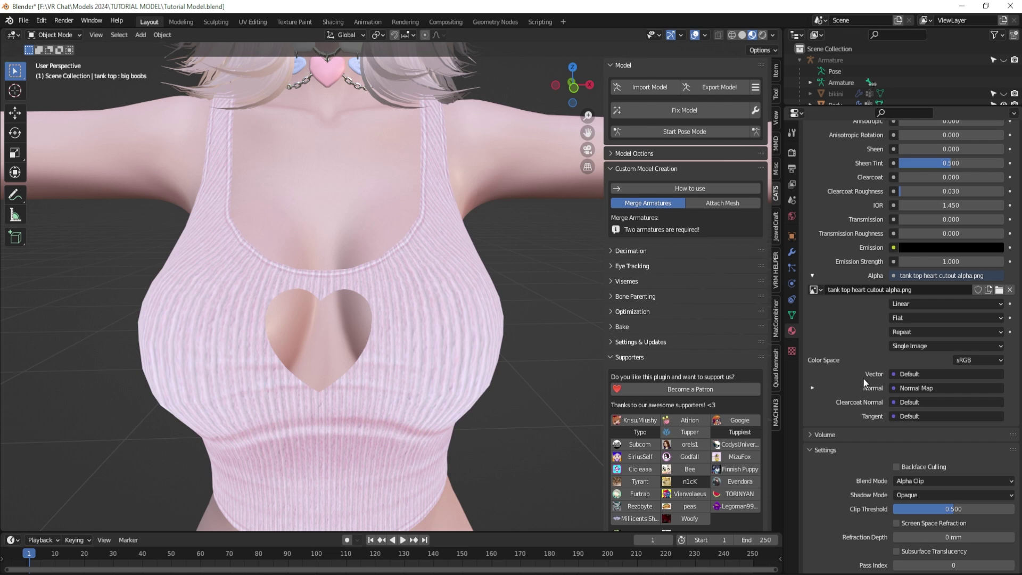
# Step: Load tank top heart cutout alpha 2.png into the alpha texture and set Blend Mode to Alpha Blend
pyautogui.click(999, 290)
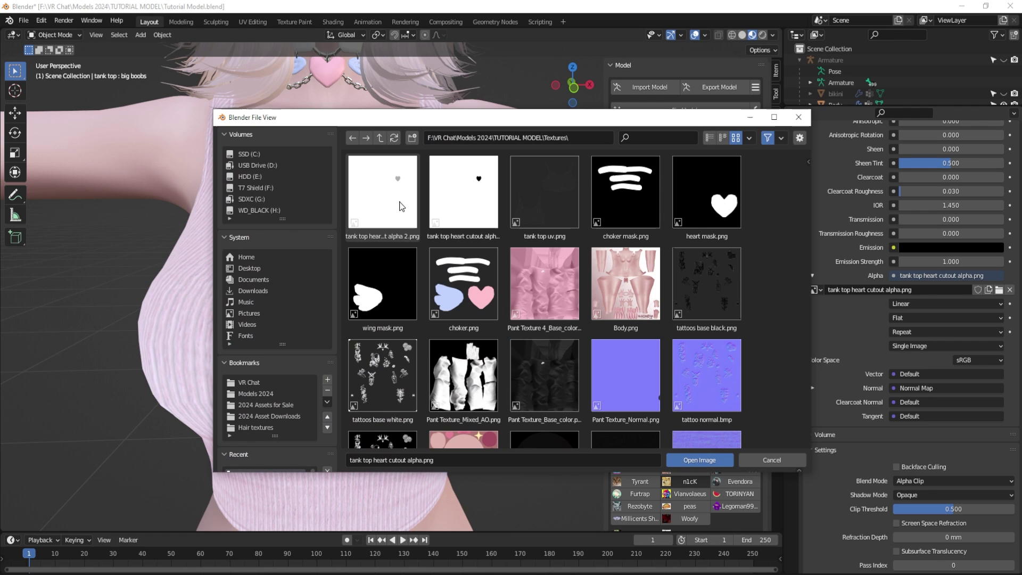
pyautogui.doubleClick(391, 193)
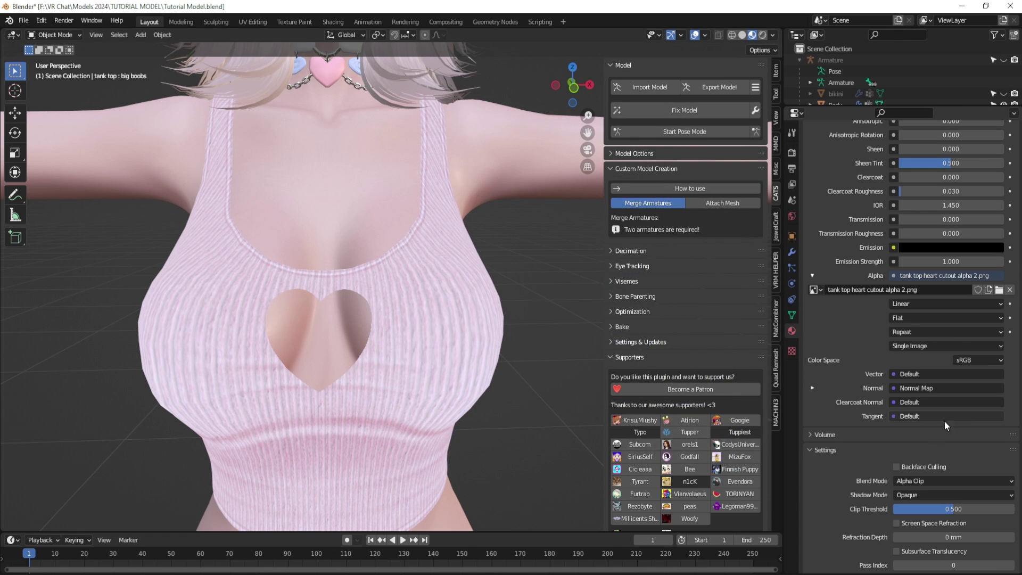
pyautogui.scroll(-1, 938, 418)
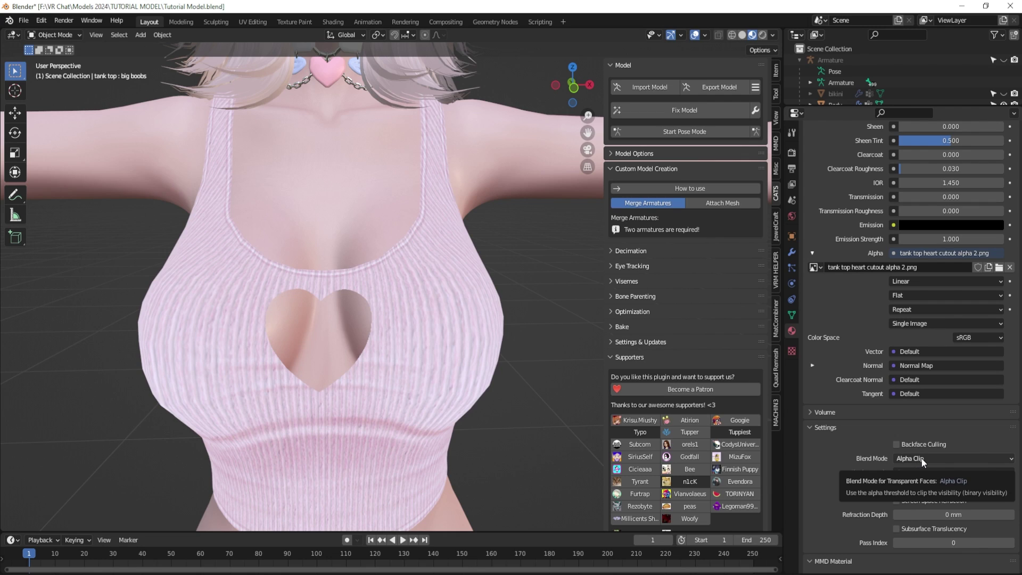
pyautogui.click(922, 459)
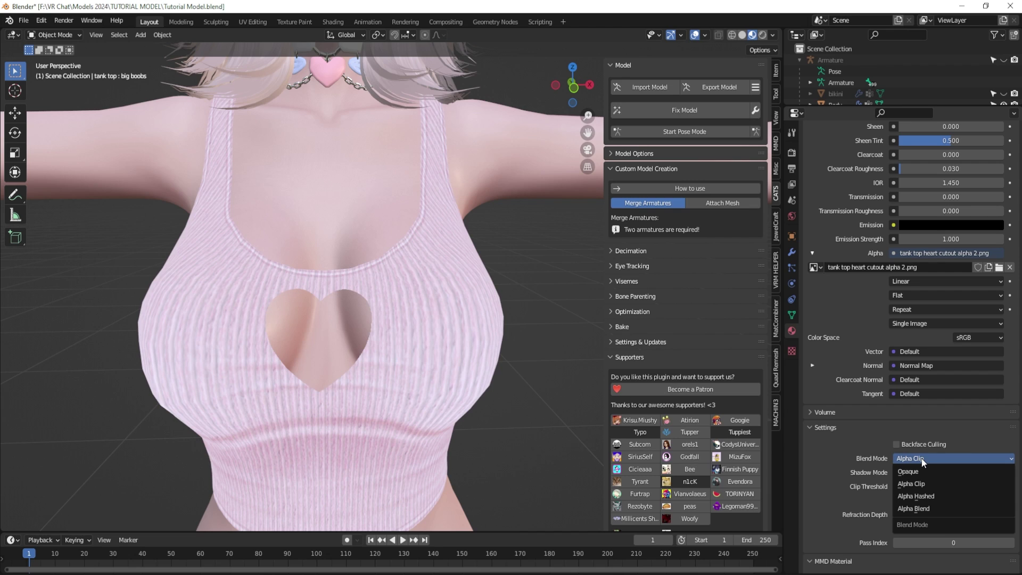
pyautogui.click(926, 508)
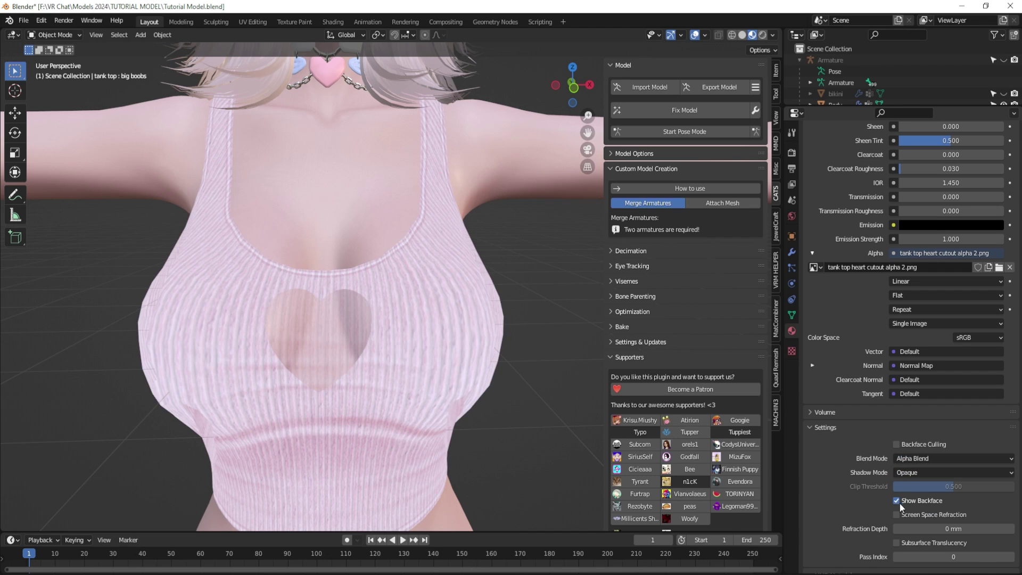
# Step: Pan, orbit and zoom the viewport to inspect the semi-transparent heart on the top
pyautogui.scroll(-2, 372, 359)
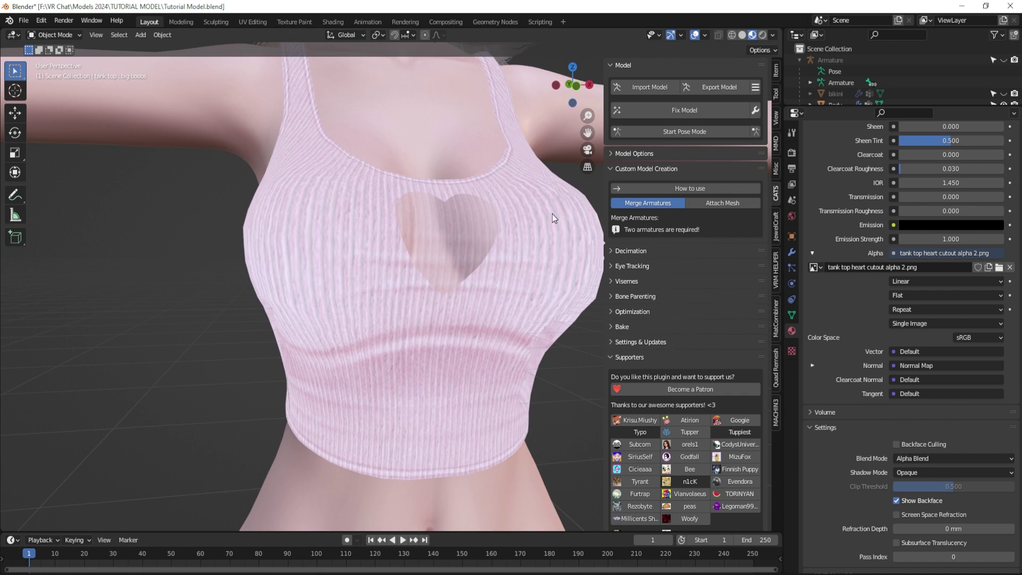
pyautogui.scroll(4, 453, 235)
pyautogui.keyDown('shift'); pyautogui.moveTo(453, 235); pyautogui.dragTo(211, 324, button='middle'); pyautogui.keyUp('shift')
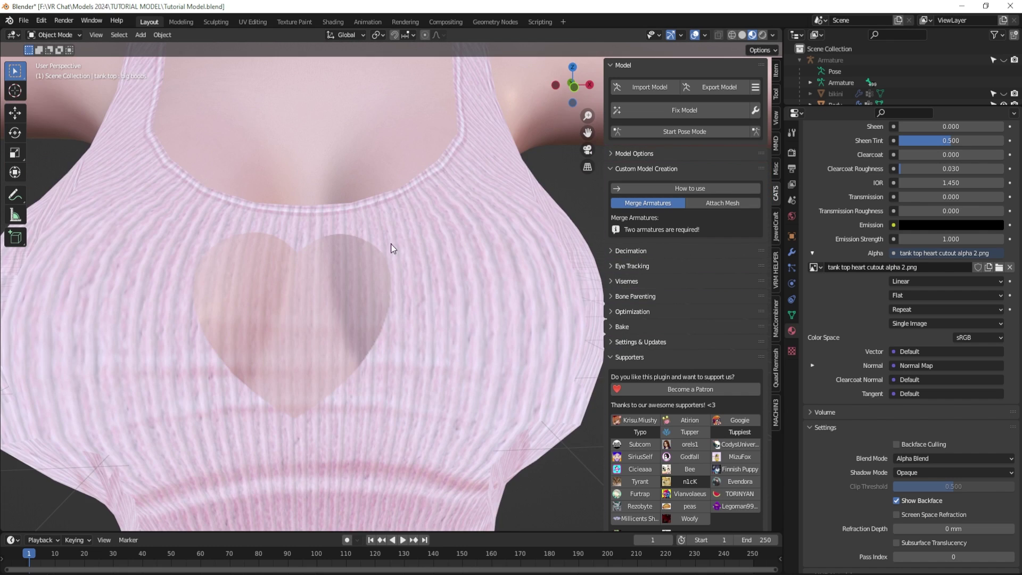
pyautogui.scroll(-5, 292, 364)
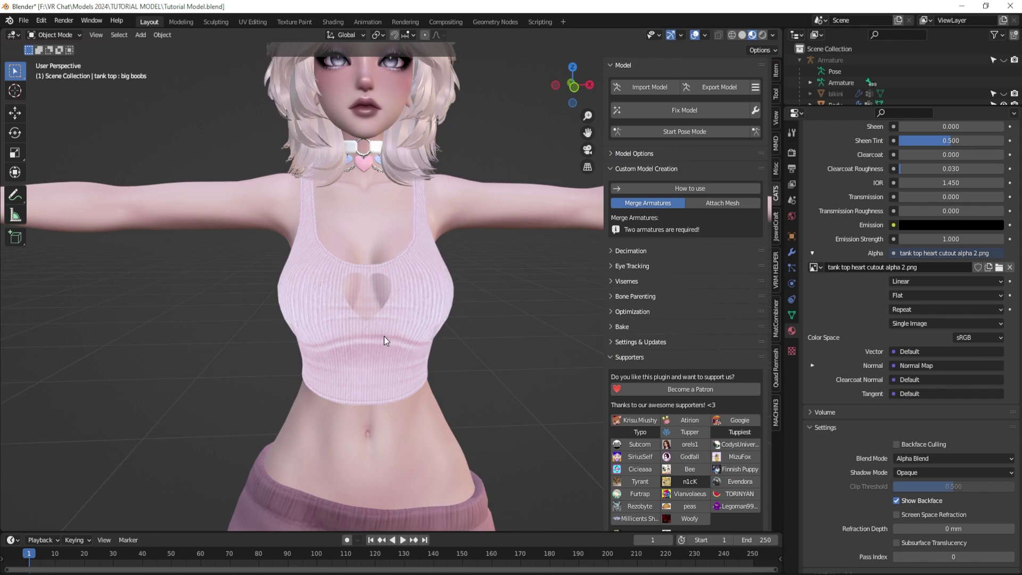
pyautogui.moveTo(385, 337); pyautogui.dragTo(386, 306, button='middle')
pyautogui.scroll(2, 363, 327)
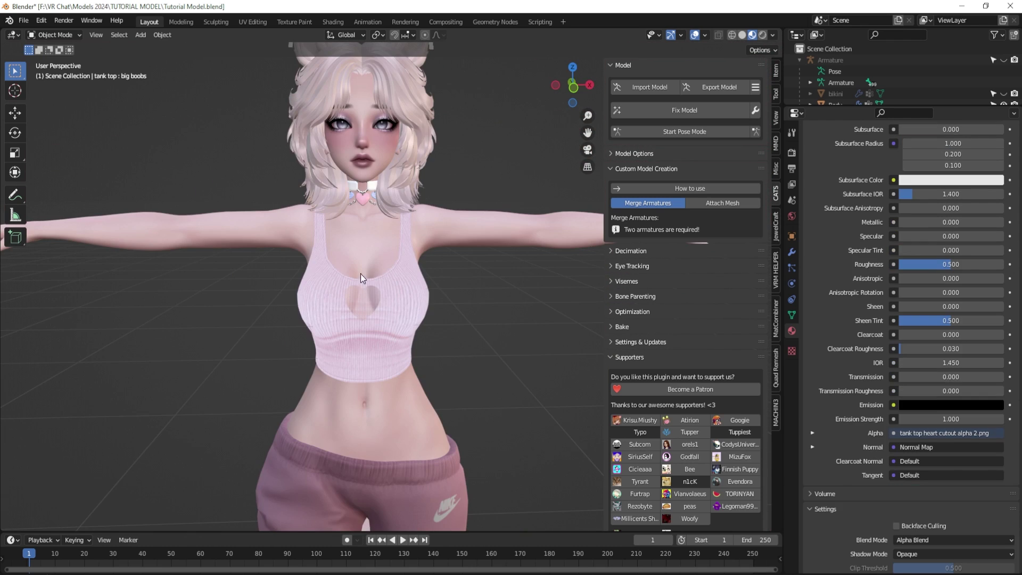
pyautogui.scroll(2, 360, 311)
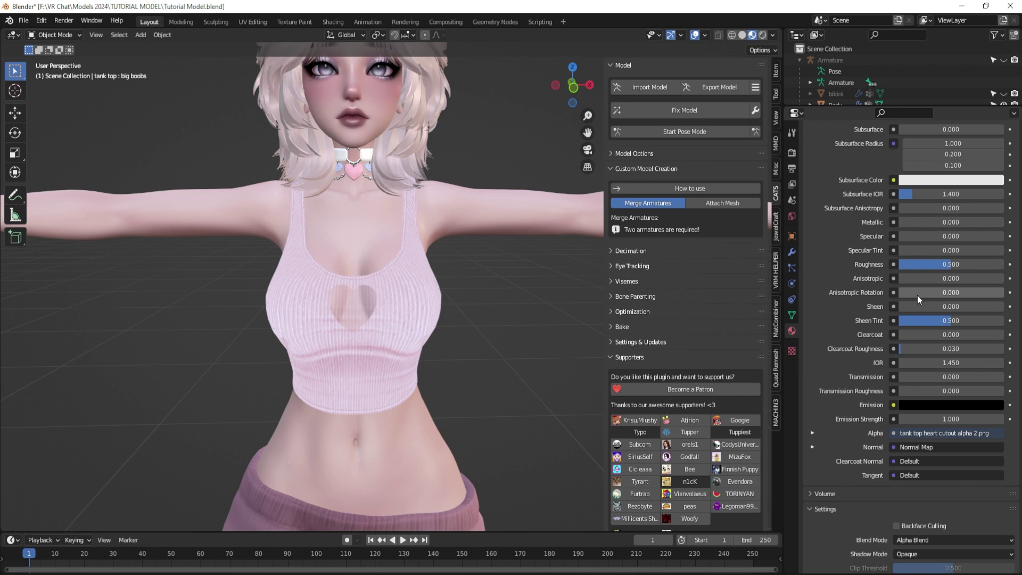
pyautogui.scroll(2, 905, 296)
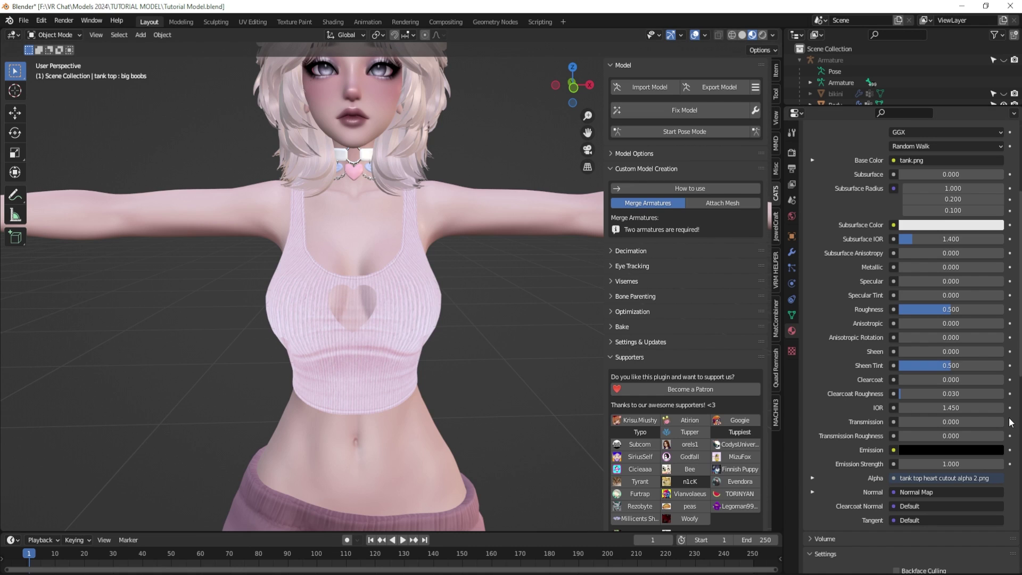
# Step: Remove the heart texture link from the Alpha input and set the Blend Mode to Opaque
pyautogui.click(893, 478)
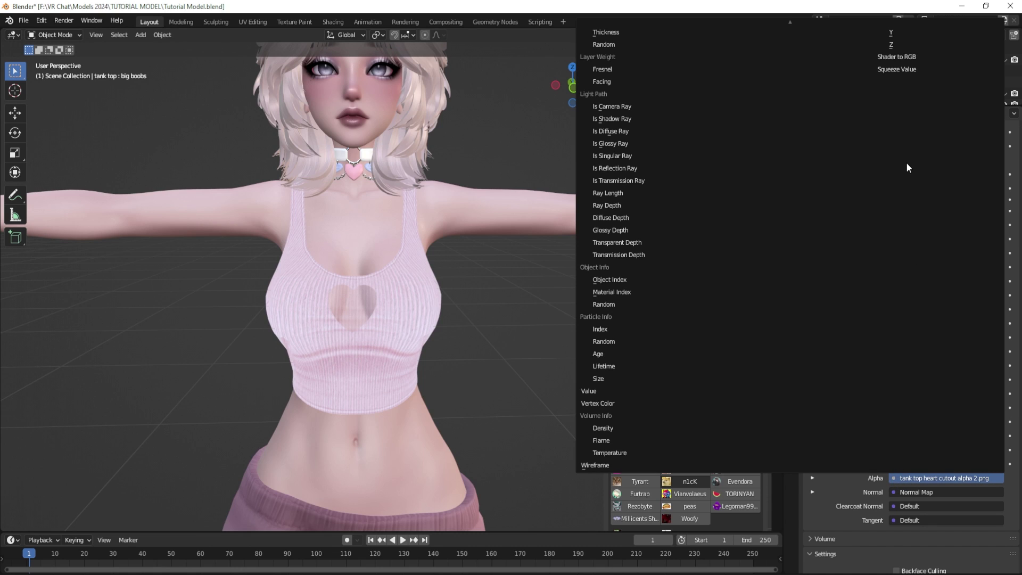
pyautogui.click(953, 41)
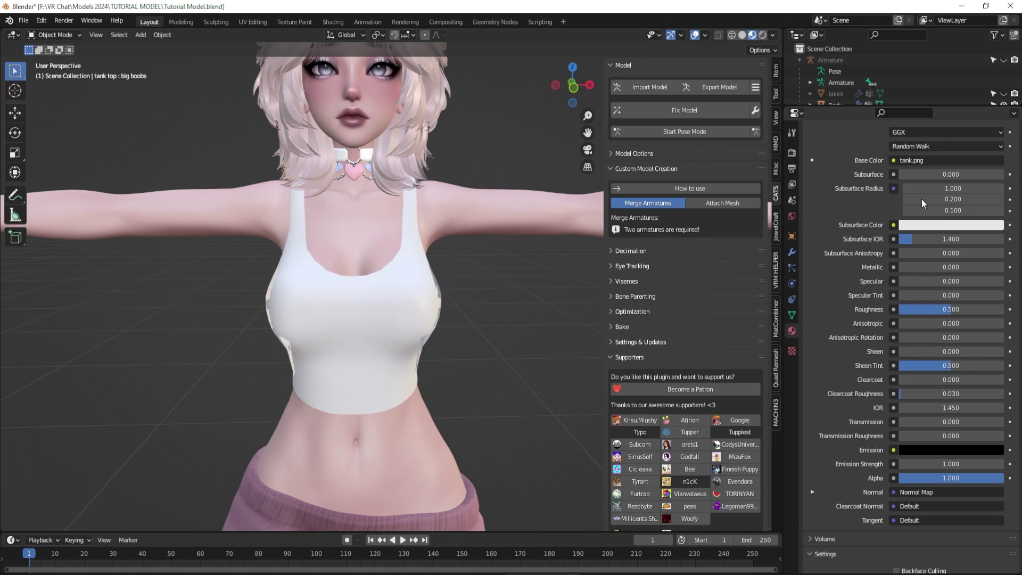
pyautogui.scroll(-5, 892, 478)
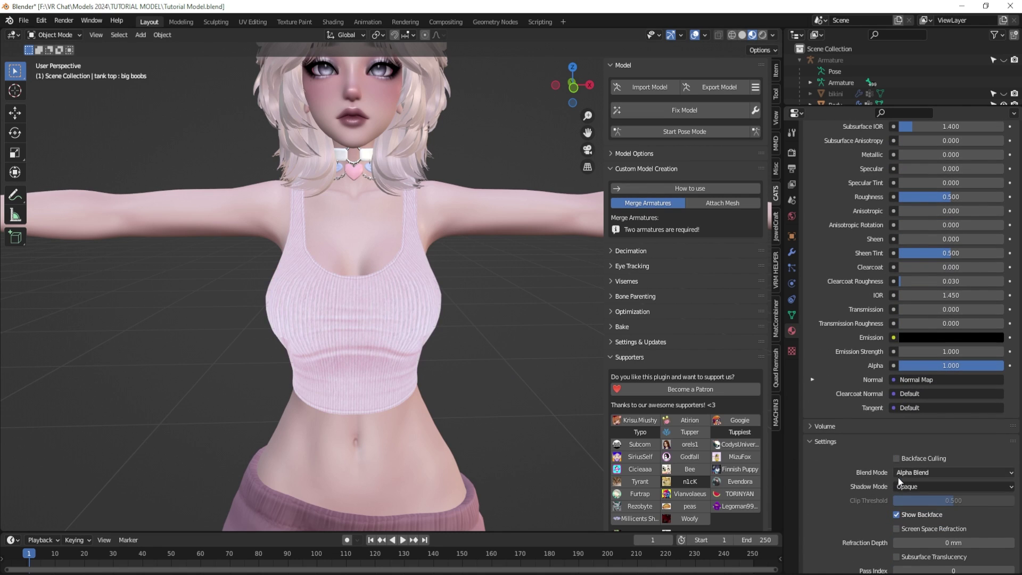
pyautogui.click(923, 472)
pyautogui.click(922, 486)
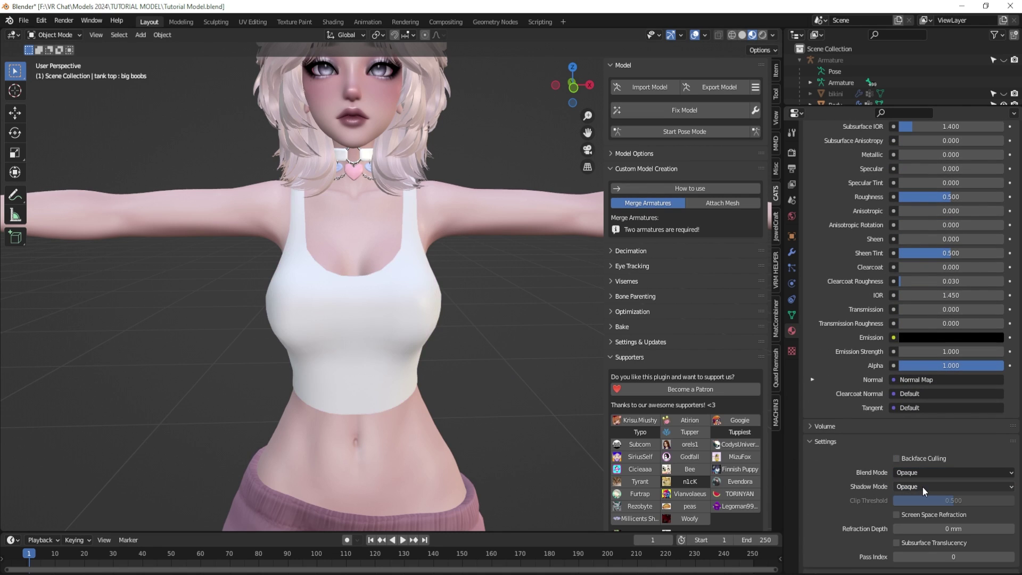
pyautogui.scroll(8, 926, 474)
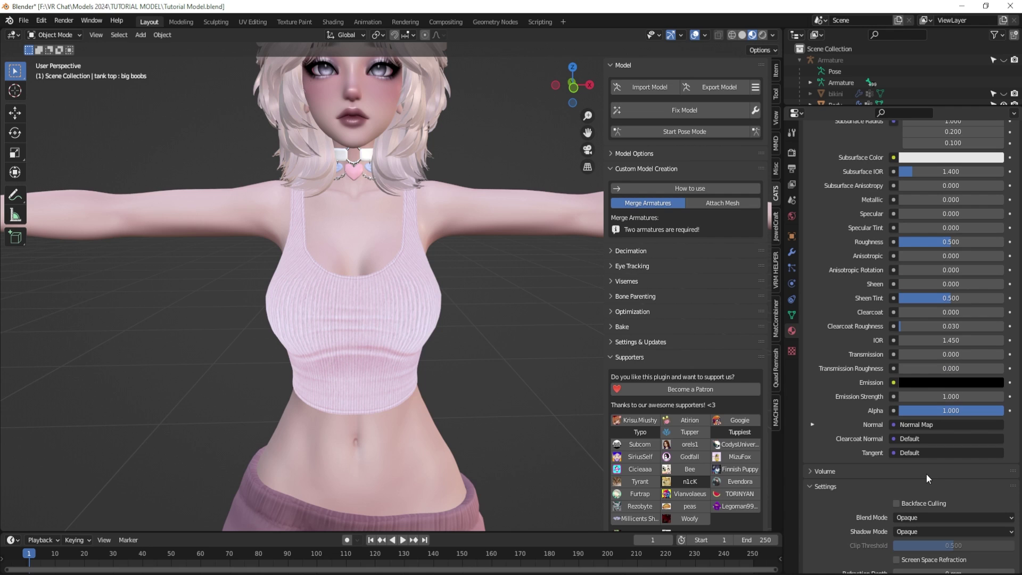
pyautogui.scroll(-4, 926, 473)
pyautogui.scroll(3, 926, 471)
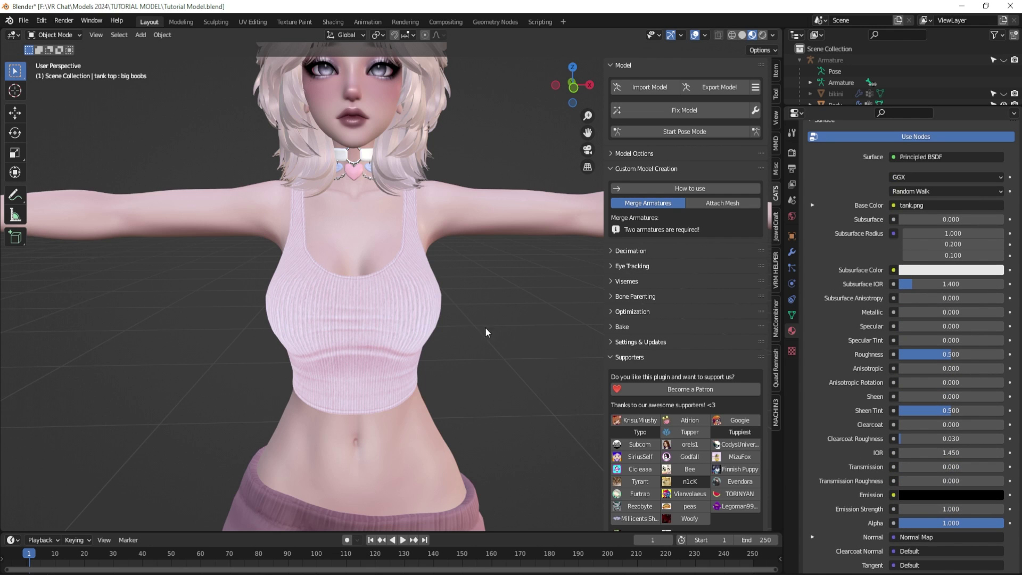
pyautogui.scroll(4, 395, 304)
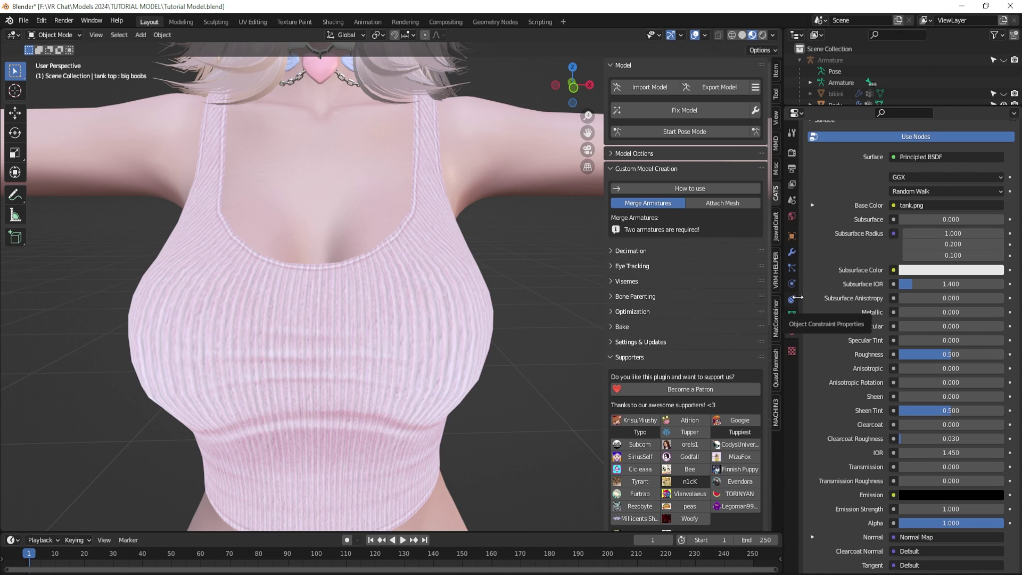
# Step: Plug a new Image Texture node into the tank top's Metallic input
pyautogui.click(893, 311)
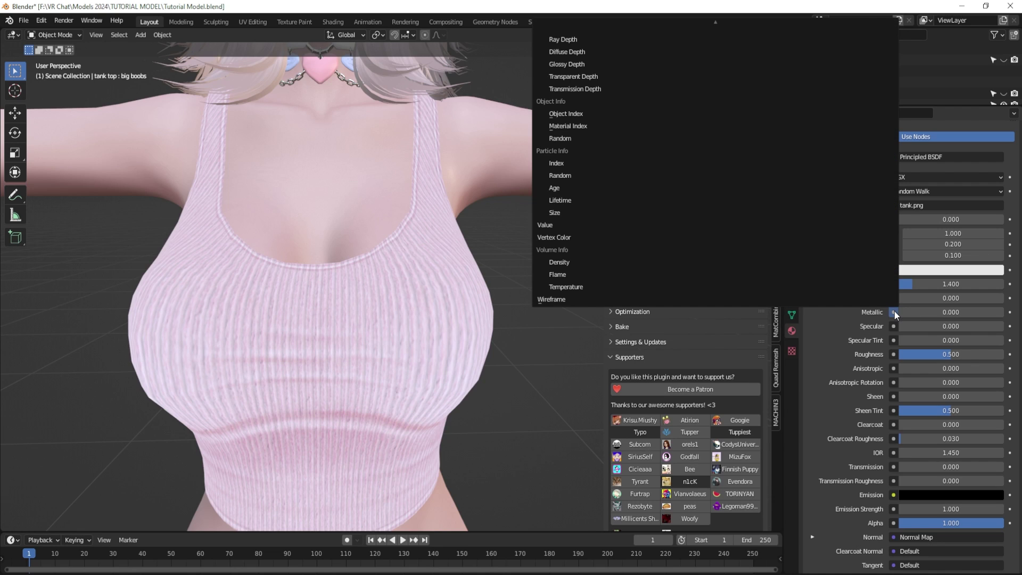
pyautogui.scroll(10, 816, 225)
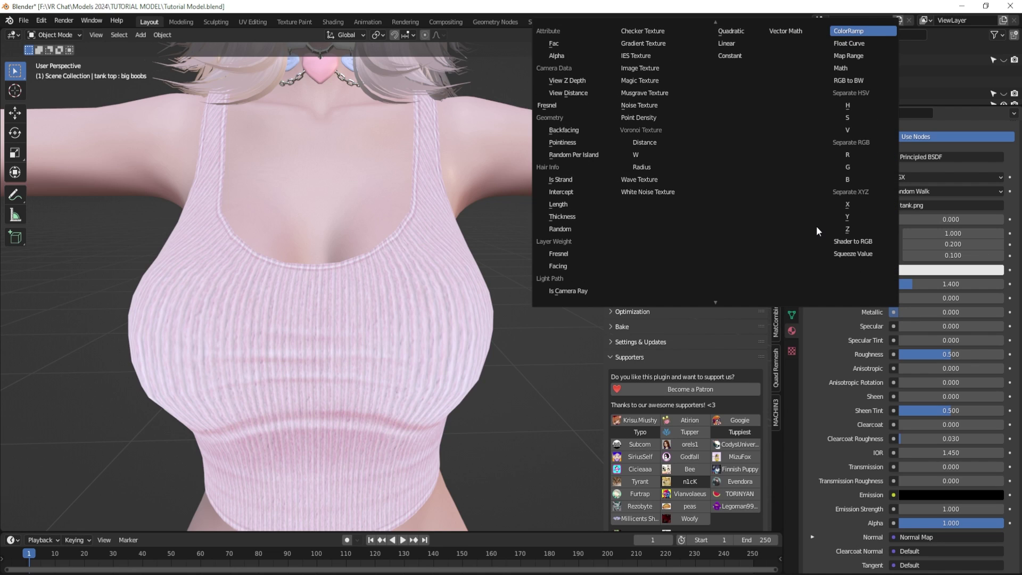
pyautogui.scroll(1, 815, 225)
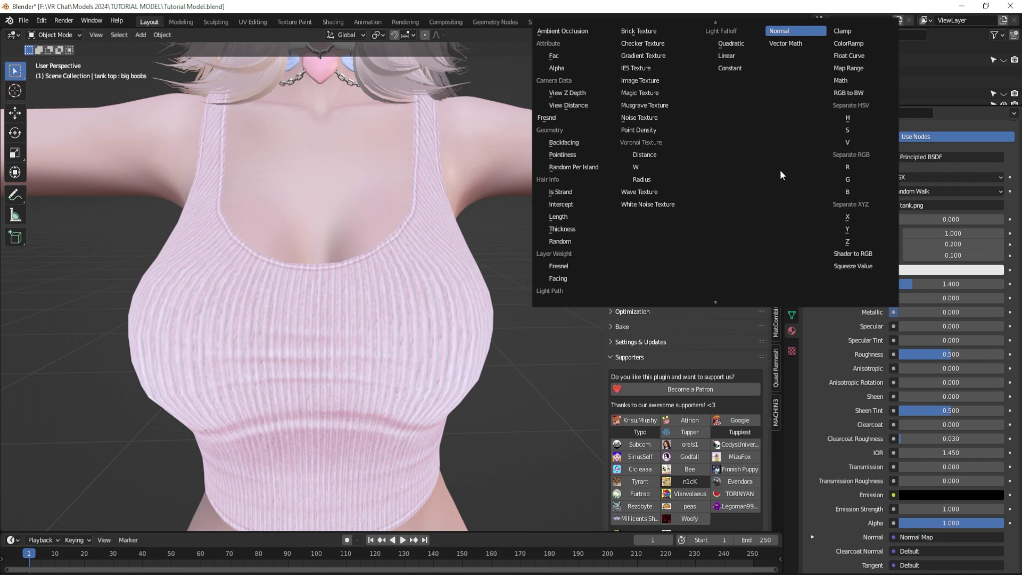
pyautogui.click(646, 82)
pyautogui.scroll(-4, 385, 263)
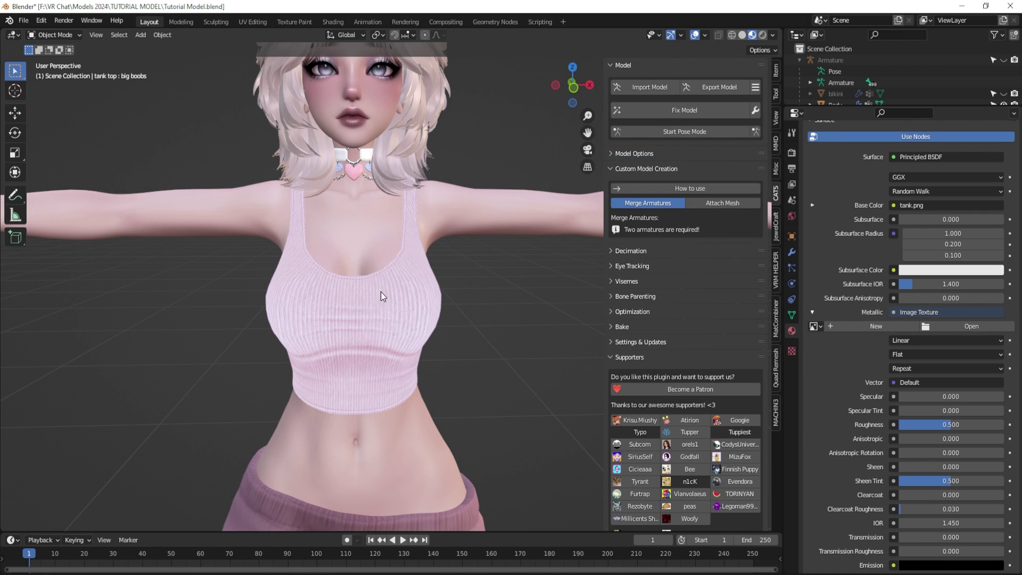
# Step: Load tank top heart cutout alpha.png from the Textures folder as the metallic image
pyautogui.click(959, 328)
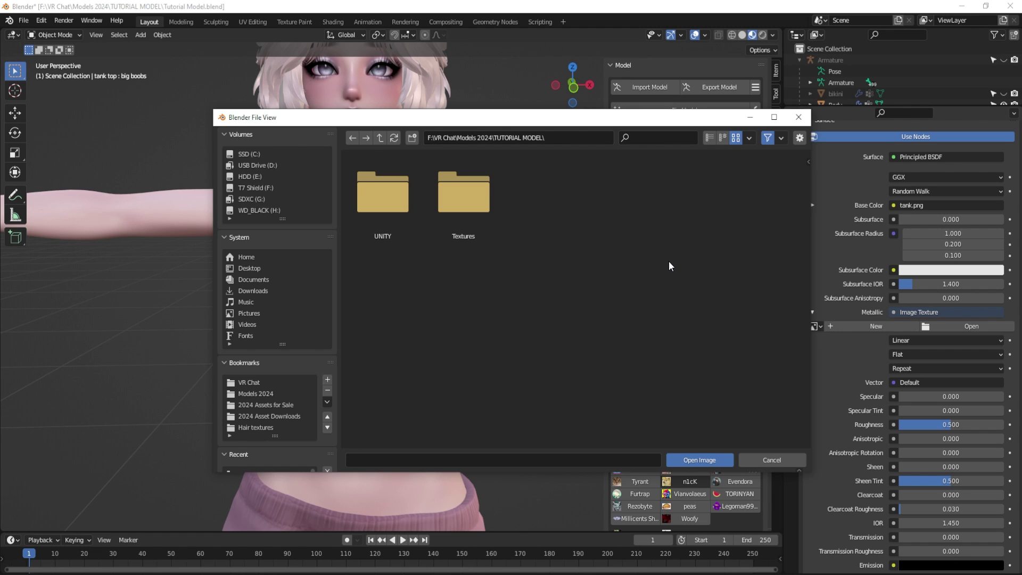
pyautogui.click(476, 204)
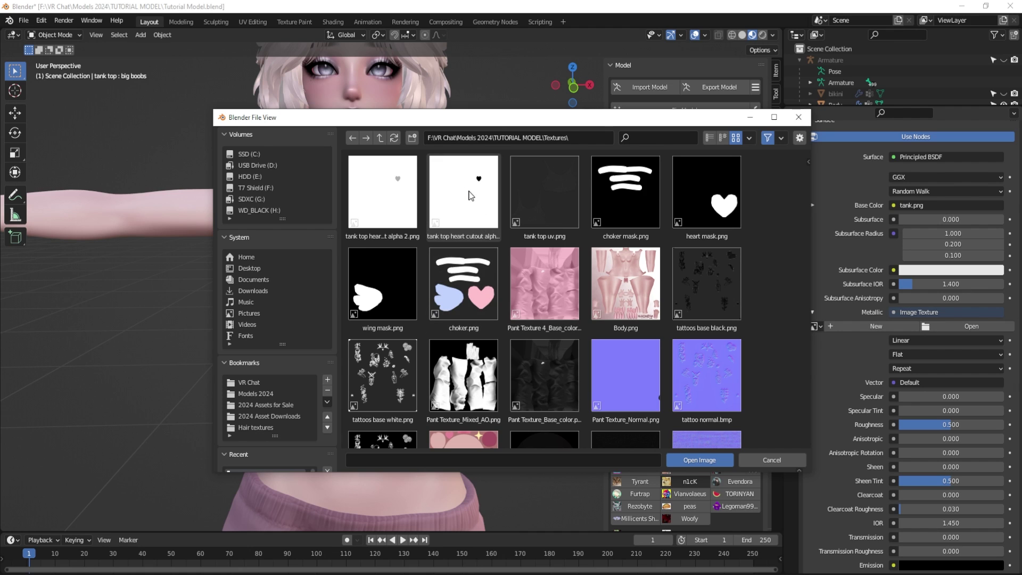
pyautogui.doubleClick(476, 191)
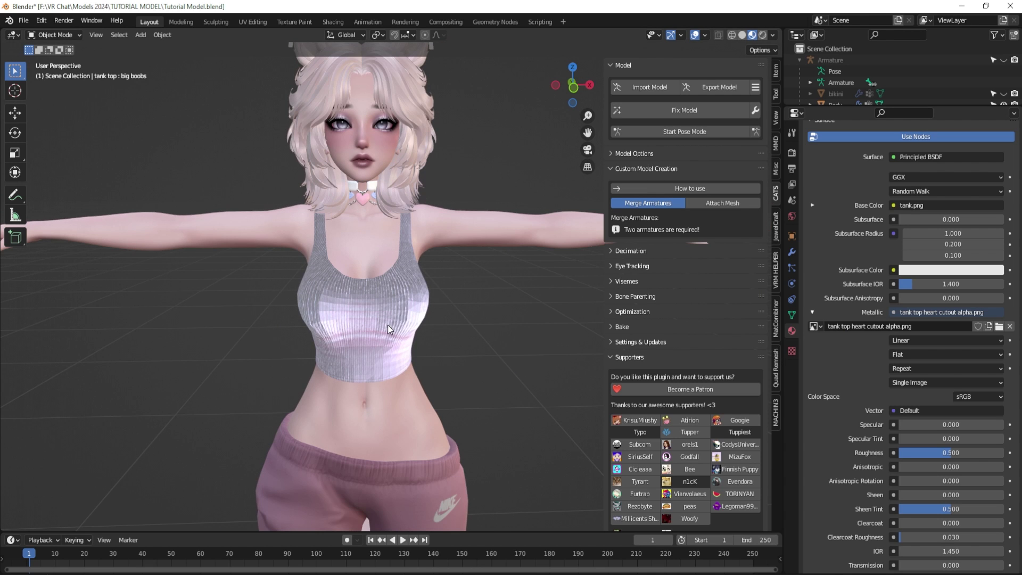
pyautogui.moveTo(394, 314)
pyautogui.mouseDown(button='middle')
pyautogui.moveTo(313, 275)
pyautogui.moveTo(438, 267)
pyautogui.moveTo(436, 254)
pyautogui.moveTo(406, 313)
pyautogui.moveTo(398, 303)
pyautogui.mouseUp(button='middle')
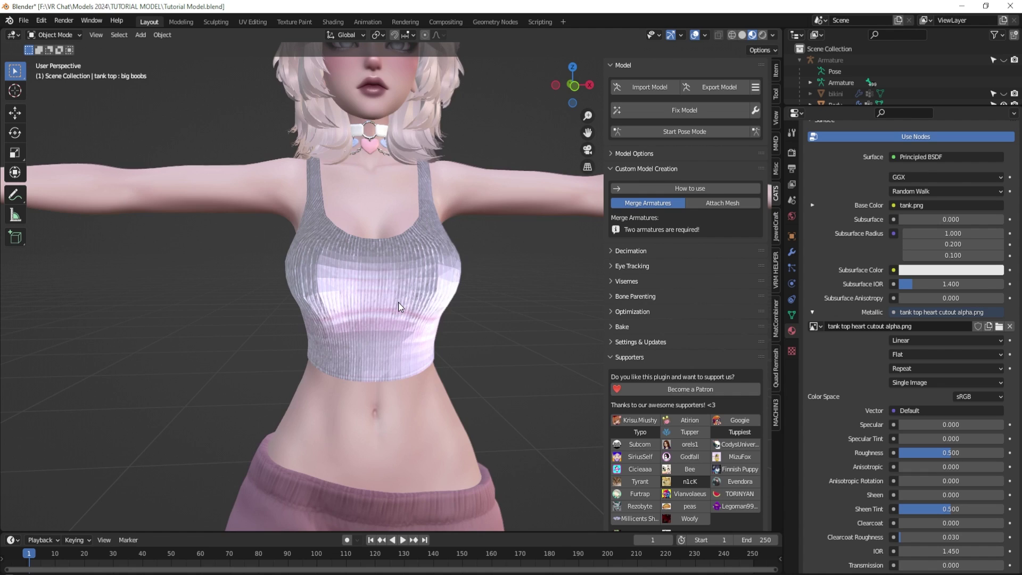
pyautogui.scroll(2, 394, 305)
pyautogui.scroll(-2, 393, 305)
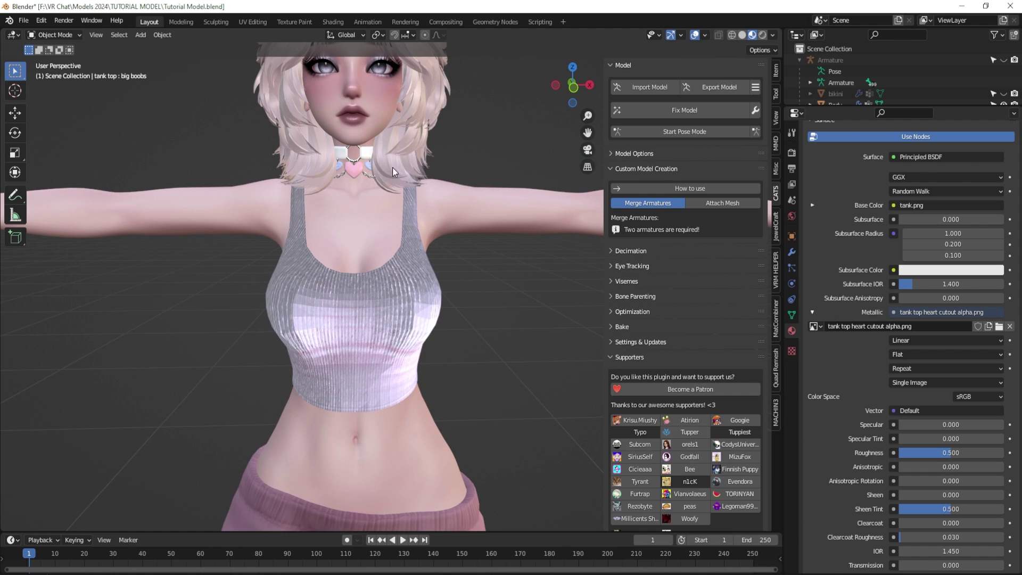
# Step: In the Shading node editor, connect Metallic to the heart image's Color output instead of Alpha
pyautogui.click(334, 24)
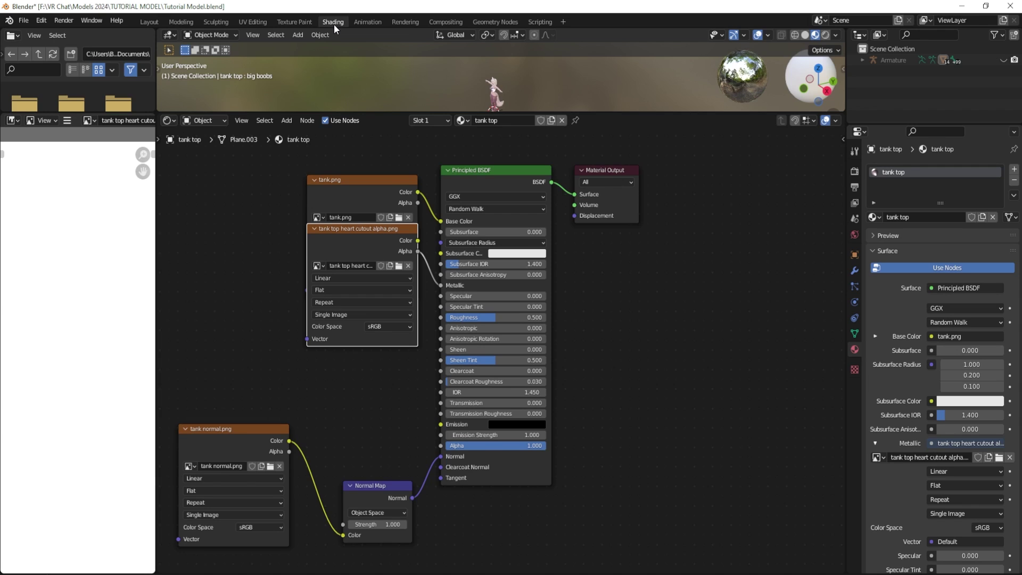
pyautogui.click(355, 231)
pyautogui.moveTo(366, 231); pyautogui.dragTo(354, 329)
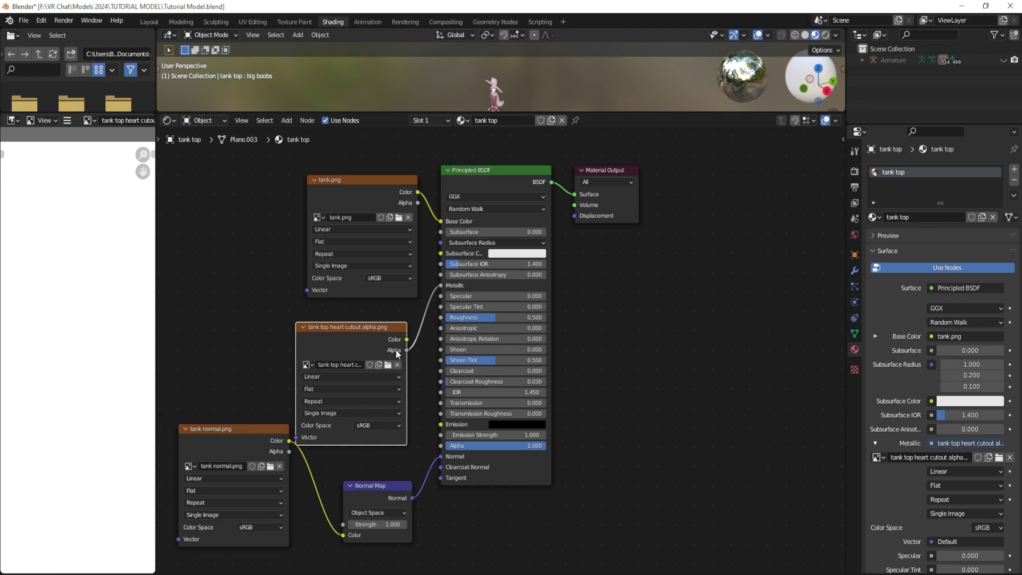
pyautogui.moveTo(439, 286); pyautogui.dragTo(408, 338)
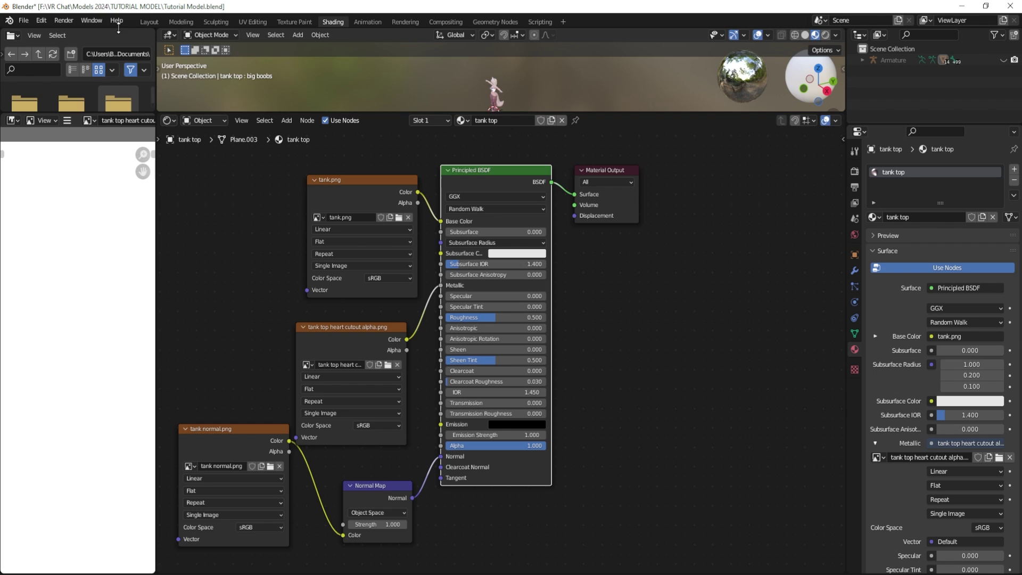
# Step: Return to the Layout view, then bring Photoshop to the front
pyautogui.click(150, 22)
pyautogui.scroll(3, 303, 296)
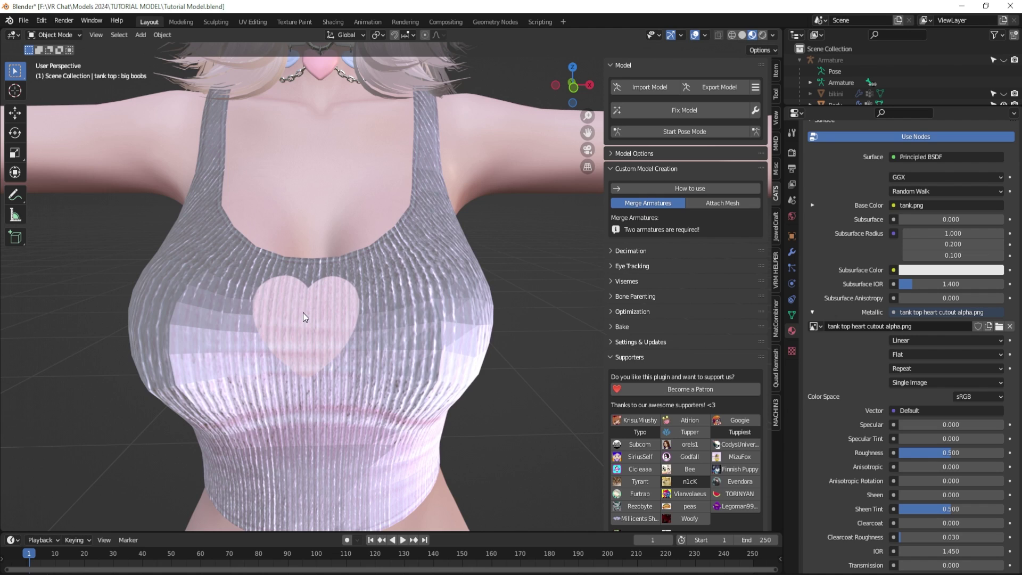
pyautogui.scroll(-2, 302, 312)
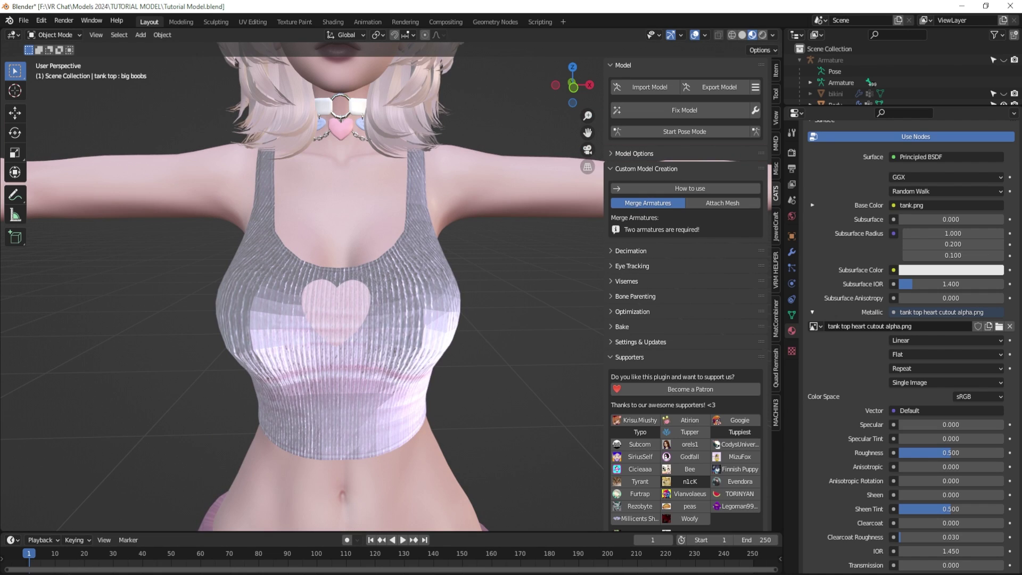
pyautogui.moveTo(224, 564)
pyautogui.click(224, 532)
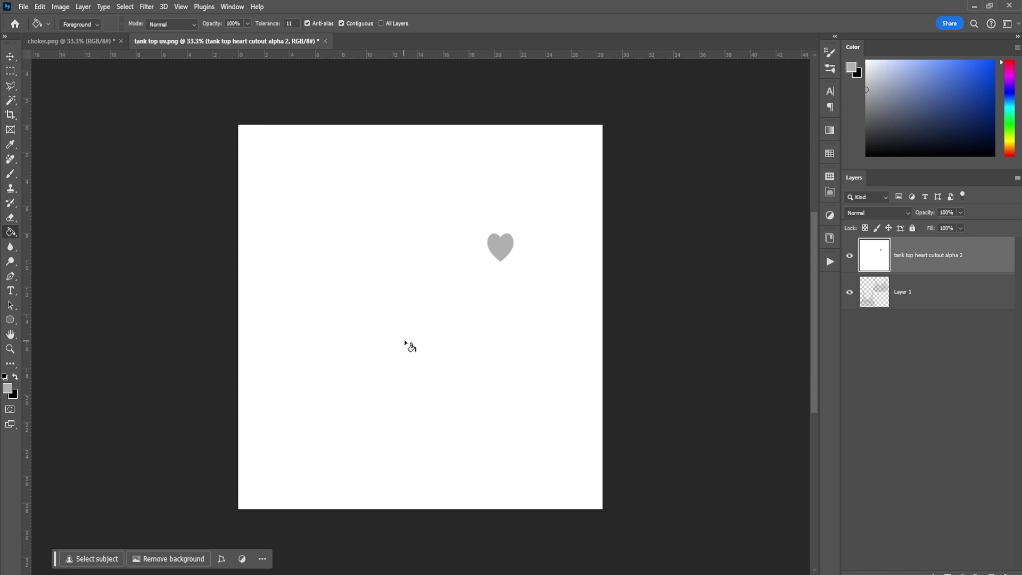
# Step: Fill the heart cutout layer black around a white heart
pyautogui.press('x')
pyautogui.click(429, 339)
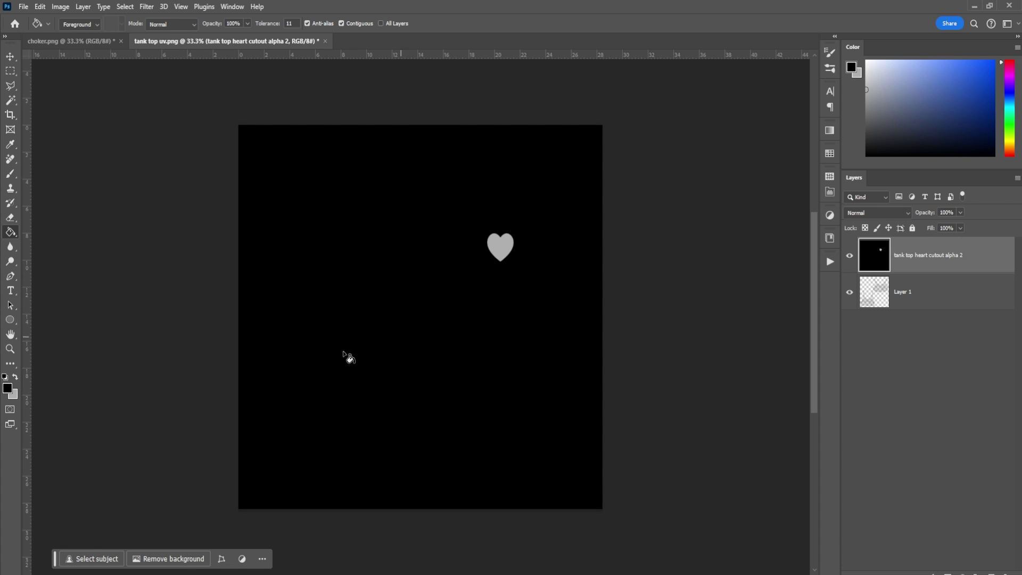
pyautogui.click(15, 376)
pyautogui.click(14, 376)
pyautogui.press('x')
pyautogui.click(500, 246)
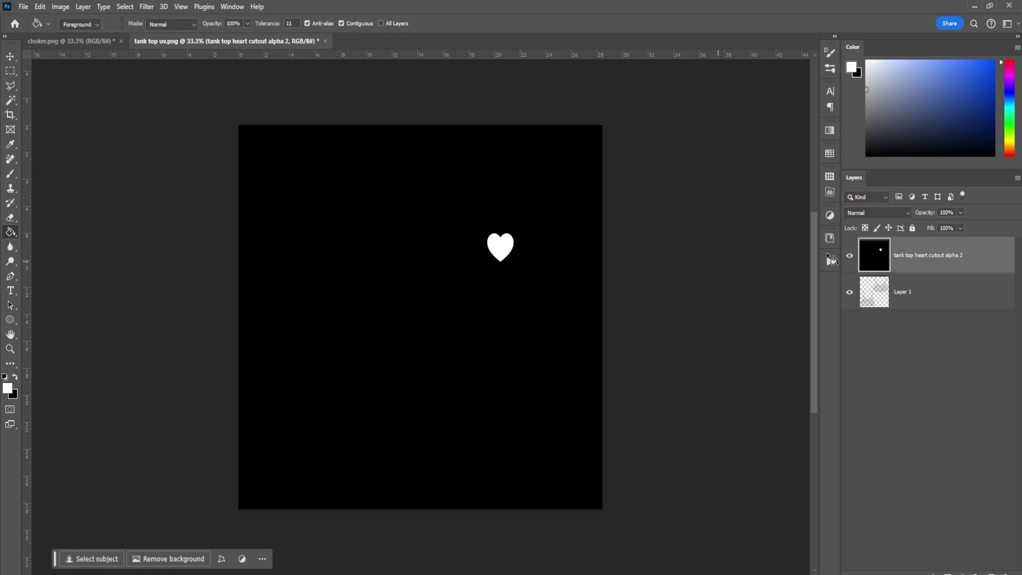
# Step: Rename the layer 'tank top metallic' and quick-export it as tank top metallic.png to Textures
pyautogui.doubleClick(910, 259)
pyautogui.moveTo(915, 255); pyautogui.dragTo(1013, 255)
pyautogui.write('metallic')
pyautogui.press('Return')
pyautogui.rightClick(909, 257)
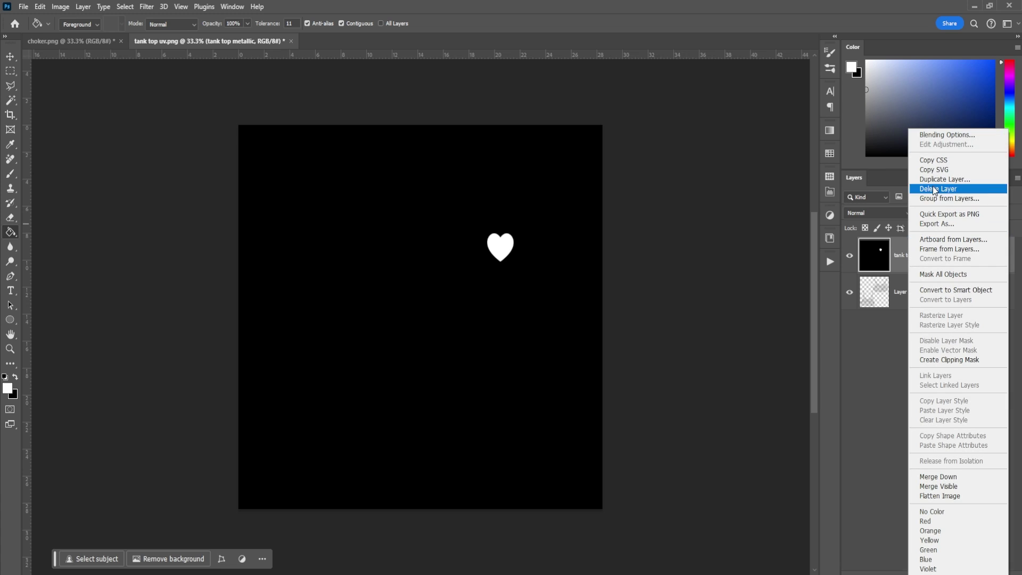
pyautogui.click(937, 215)
pyautogui.click(733, 421)
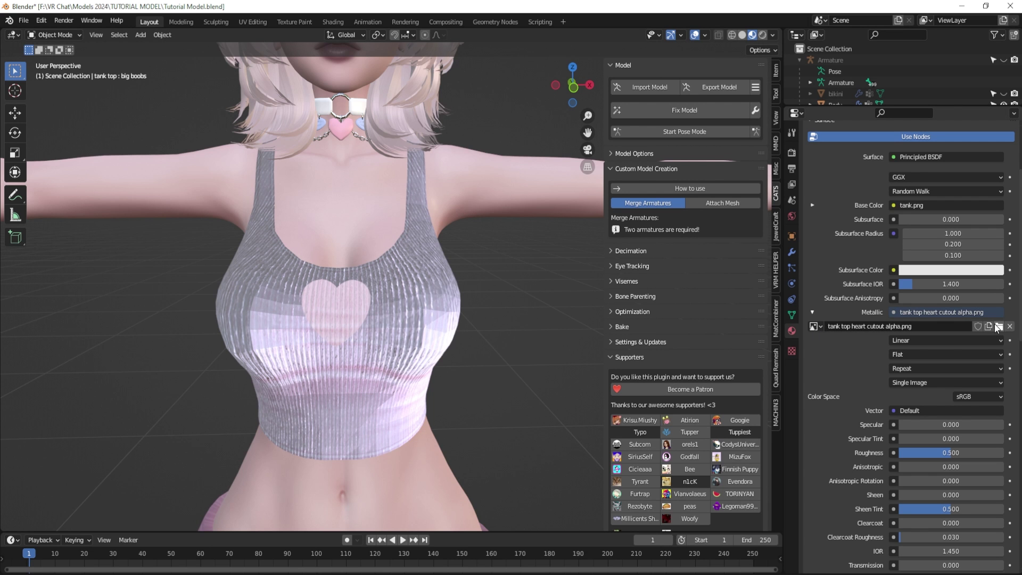
# Step: Replace the Metallic image with tank top metallic.png
pyautogui.click(997, 326)
pyautogui.doubleClick(384, 187)
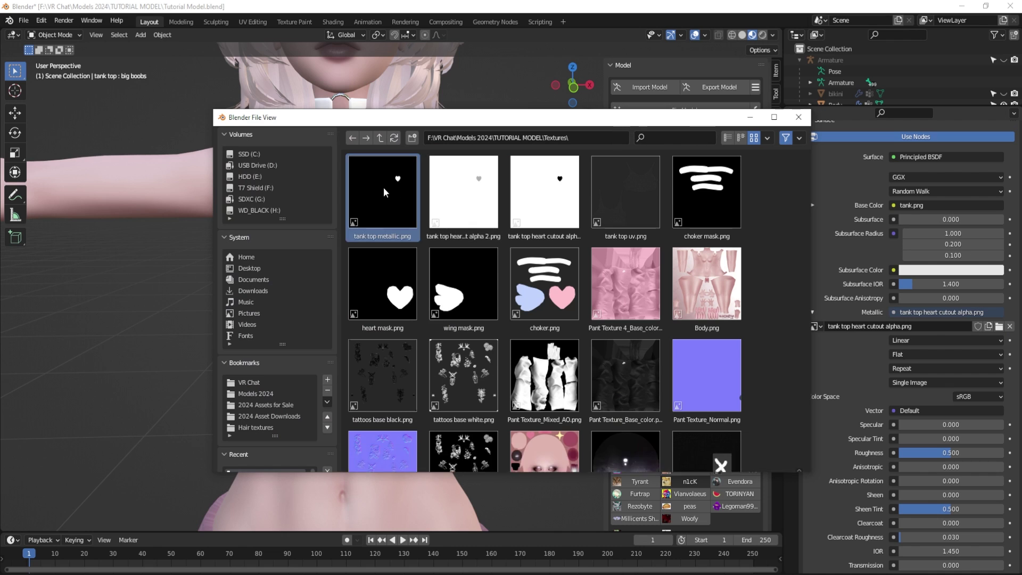
pyautogui.moveTo(339, 325); pyautogui.dragTo(410, 358, button='middle')
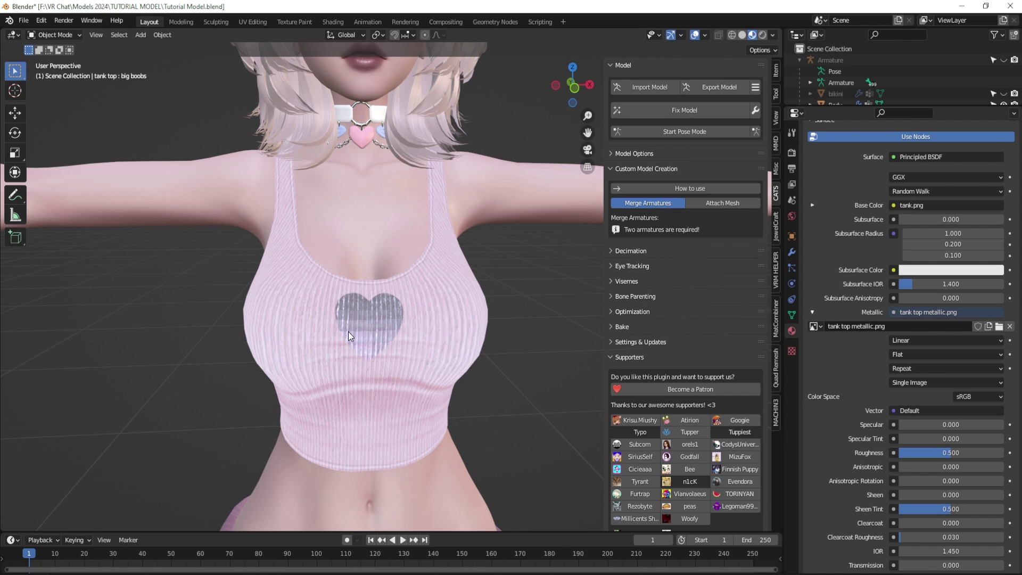
# Step: Zoom and orbit around the face and chest to inspect the metallic heart
pyautogui.keyDown('shift'); pyautogui.moveTo(411, 368); pyautogui.dragTo(386, 318, button='middle'); pyautogui.keyUp('shift')
pyautogui.scroll(3, 385, 317)
pyautogui.scroll(-2, 328, 301)
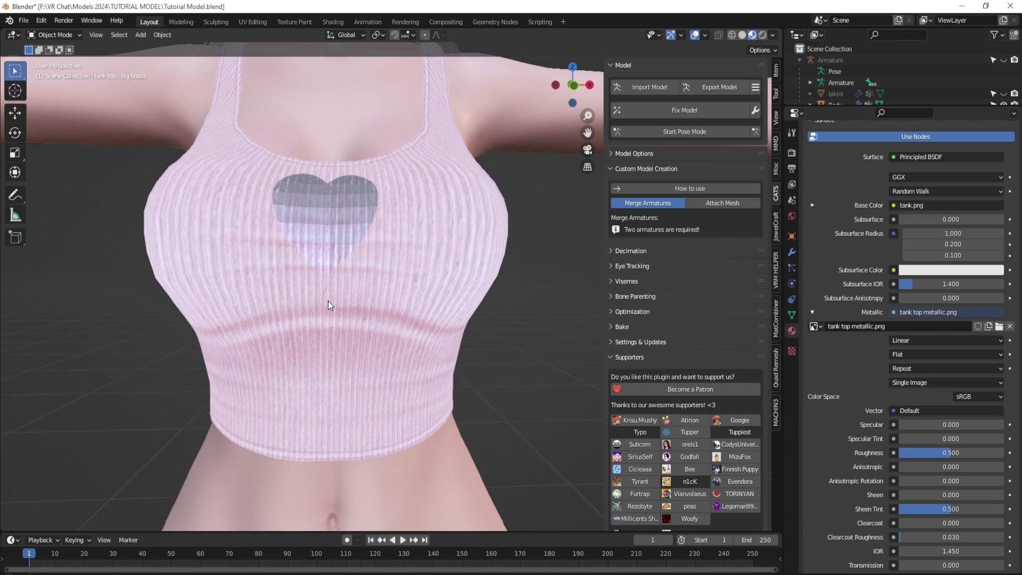
pyautogui.keyDown('shift'); pyautogui.scroll(4, 328, 302); pyautogui.keyUp('shift')
pyautogui.scroll(2, 328, 315)
pyautogui.scroll(-2, 328, 315)
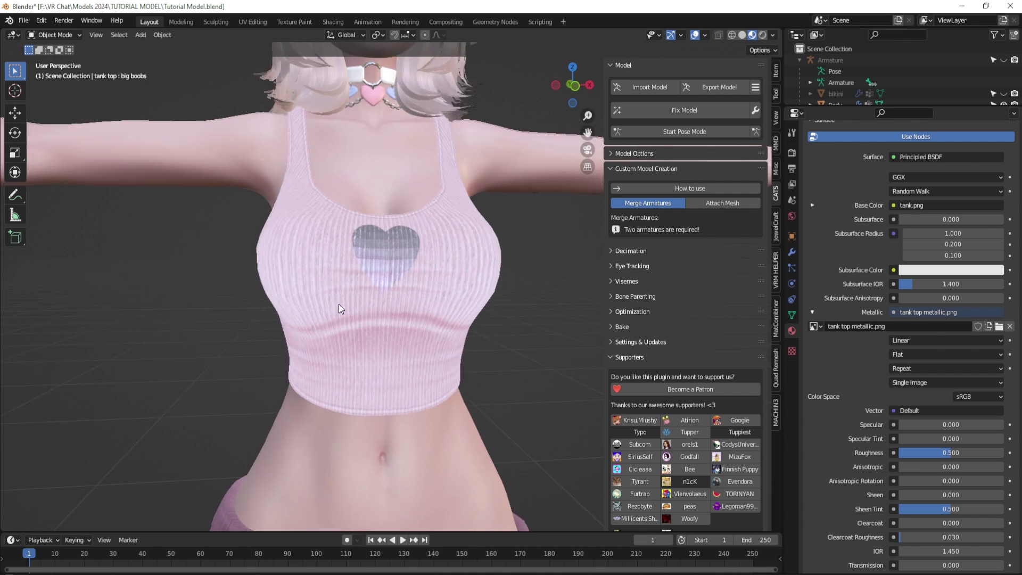
pyautogui.moveTo(338, 305); pyautogui.dragTo(308, 324, button='middle')
pyautogui.scroll(-3, 330, 317)
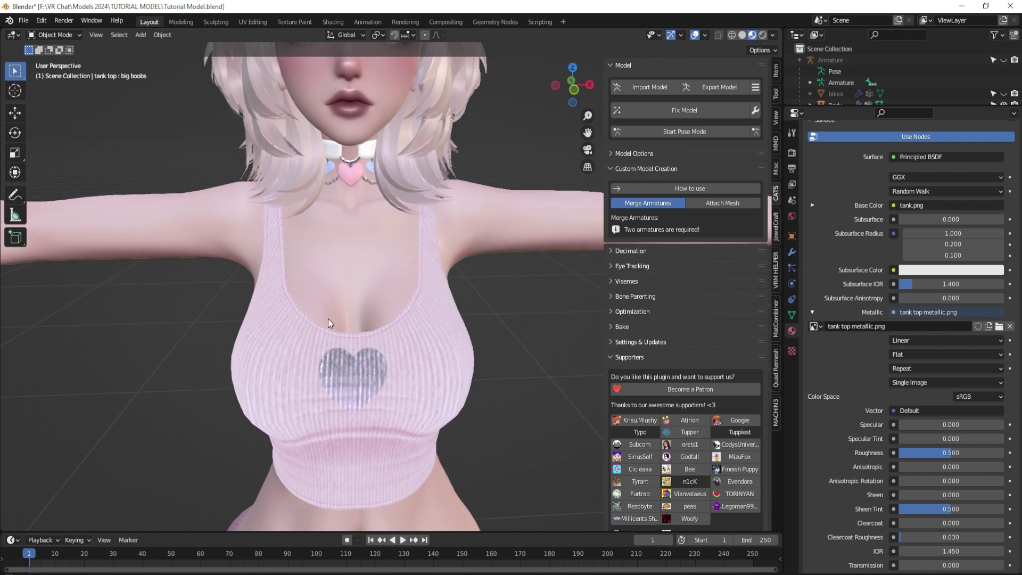
pyautogui.scroll(-2, 325, 320)
pyautogui.scroll(5, 367, 346)
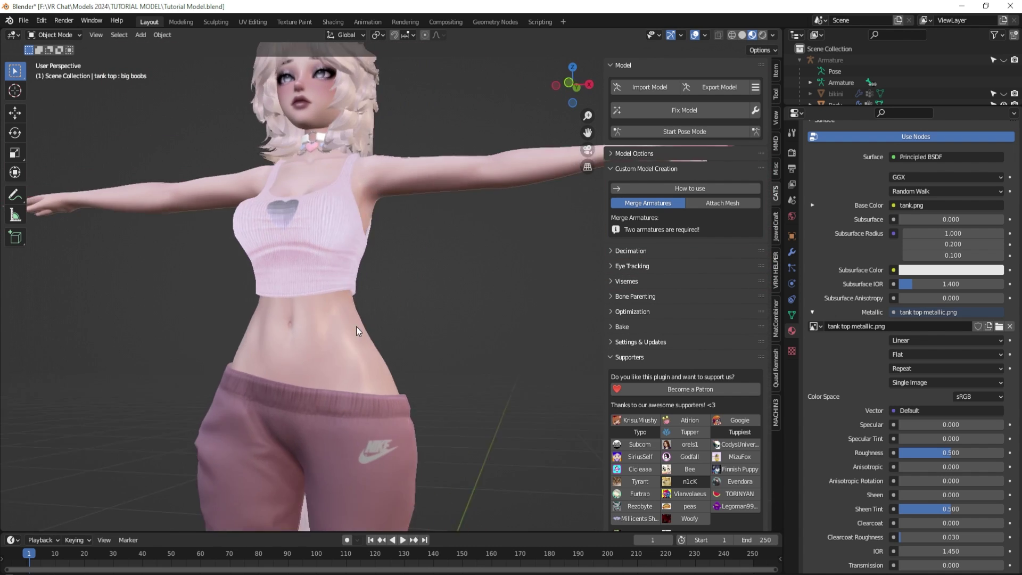
pyautogui.scroll(-5, 381, 350)
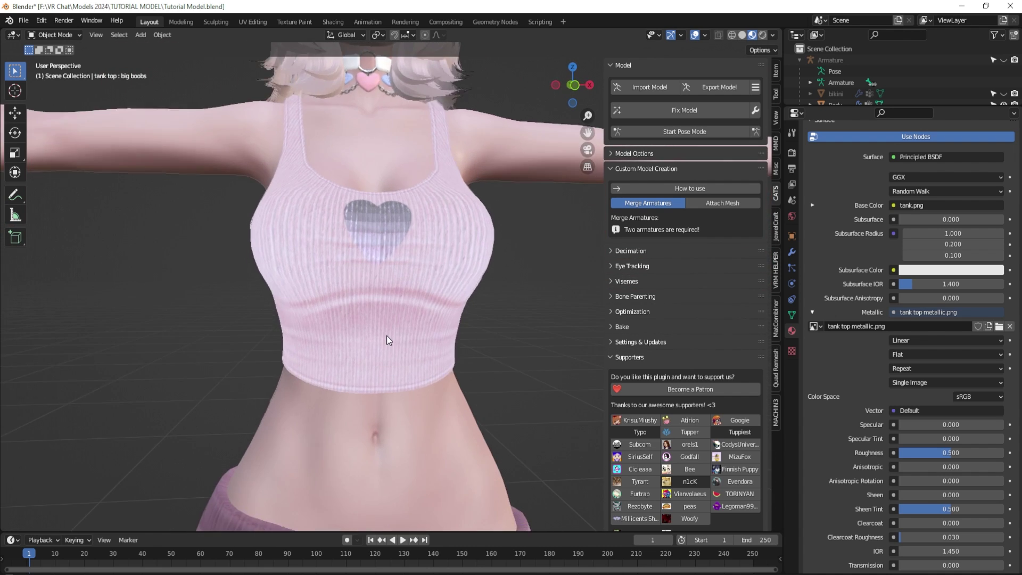
pyautogui.scroll(5, 882, 322)
pyautogui.scroll(2, 882, 323)
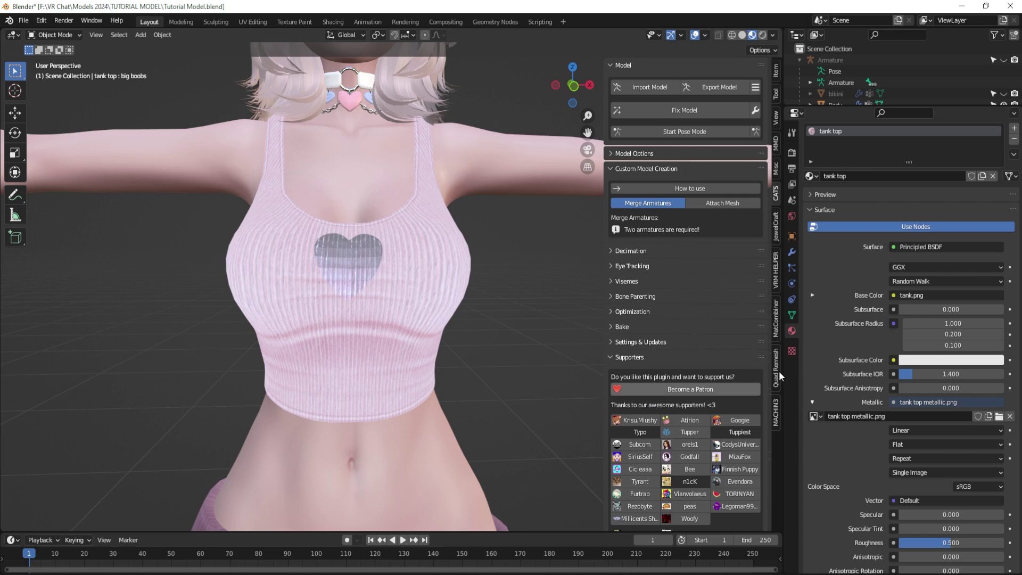
pyautogui.scroll(-4, 885, 269)
pyautogui.scroll(5, 919, 489)
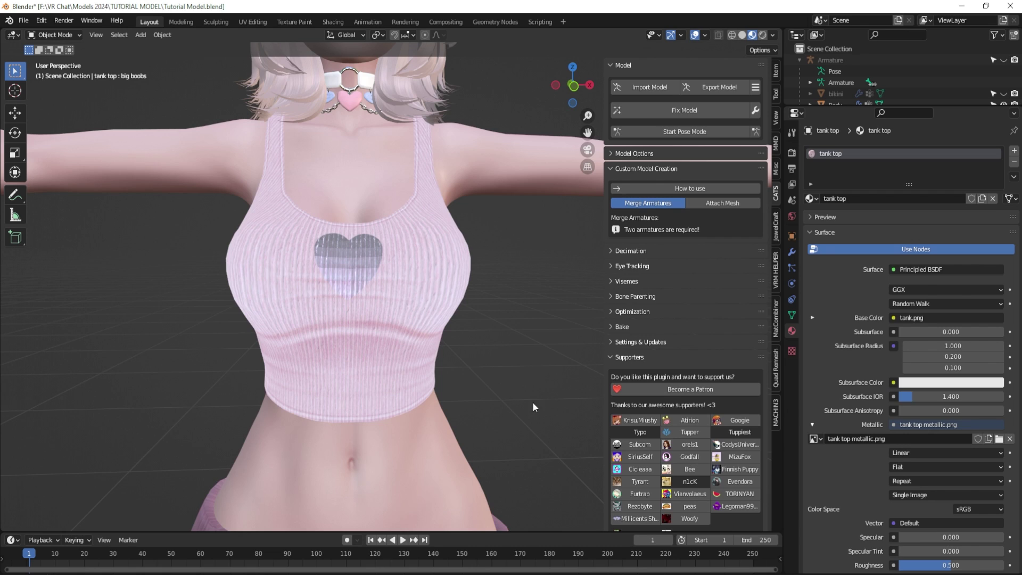
pyautogui.scroll(-1, 882, 295)
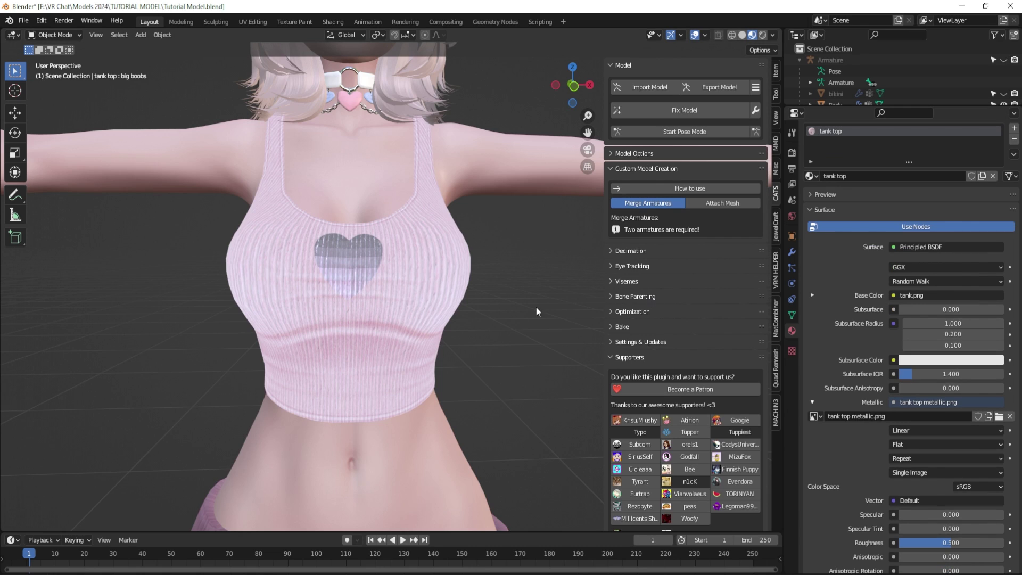
pyautogui.scroll(-5, 335, 304)
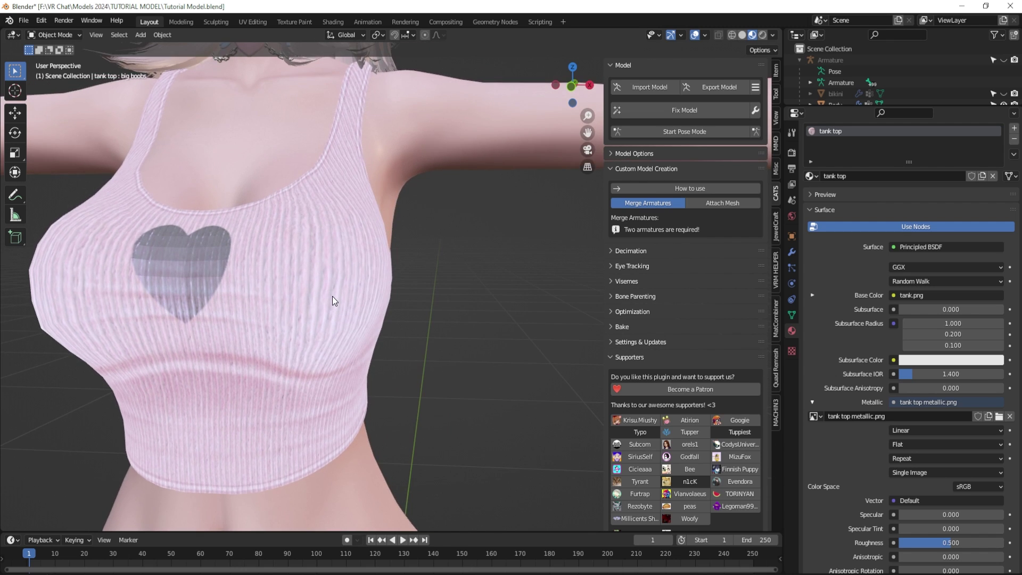
pyautogui.scroll(6, 355, 292)
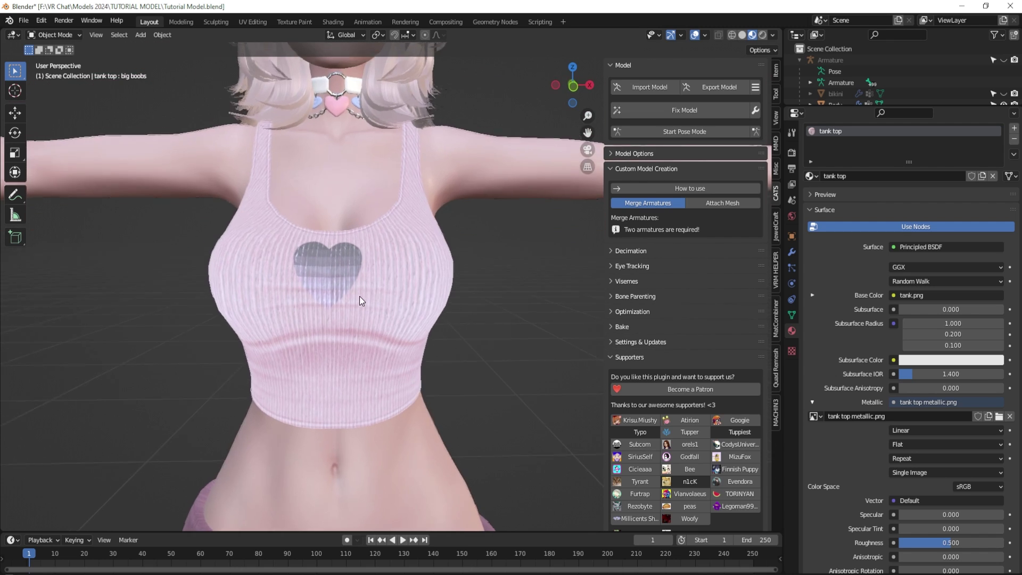
pyautogui.scroll(-5, 361, 299)
pyautogui.scroll(5, 471, 351)
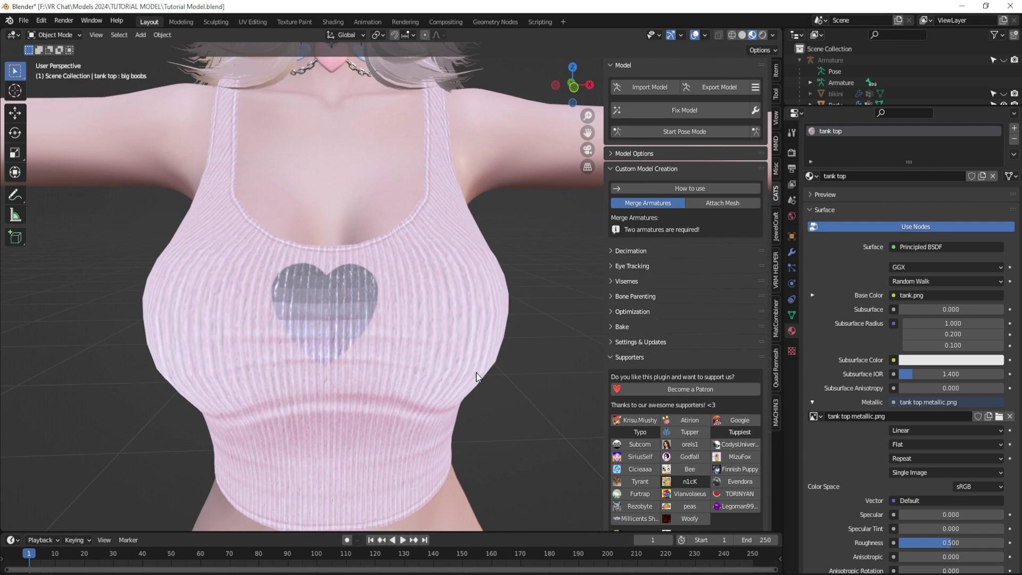
pyautogui.scroll(-2, 451, 364)
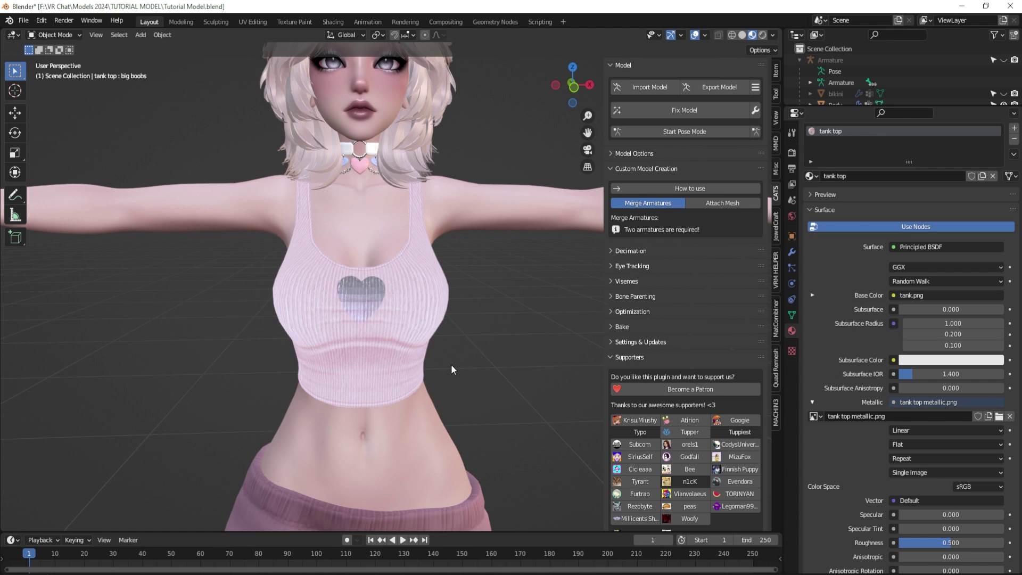
# Step: Remove the texture from the Metallic input, returning it to 0.000
pyautogui.click(893, 402)
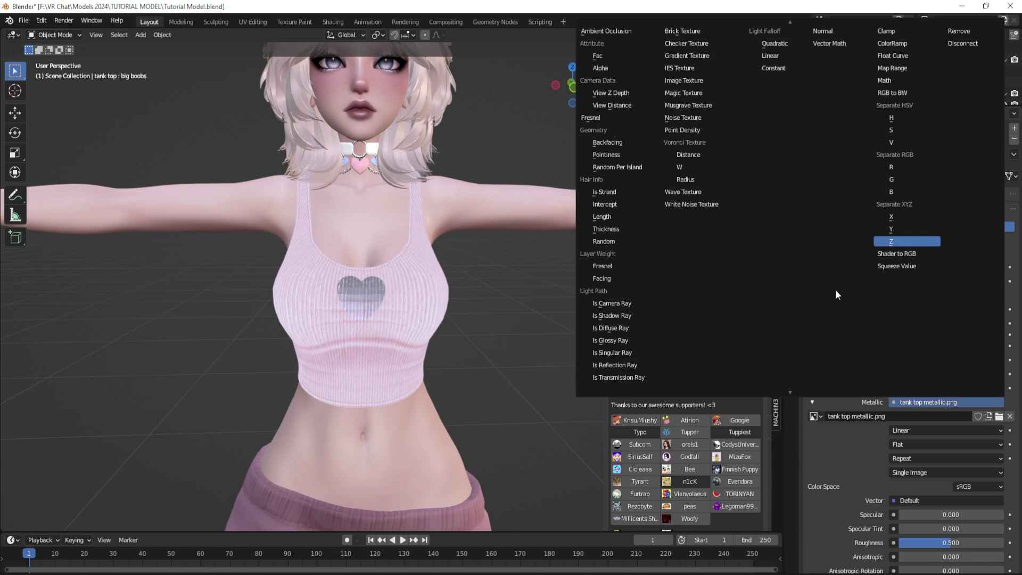
pyautogui.click(905, 236)
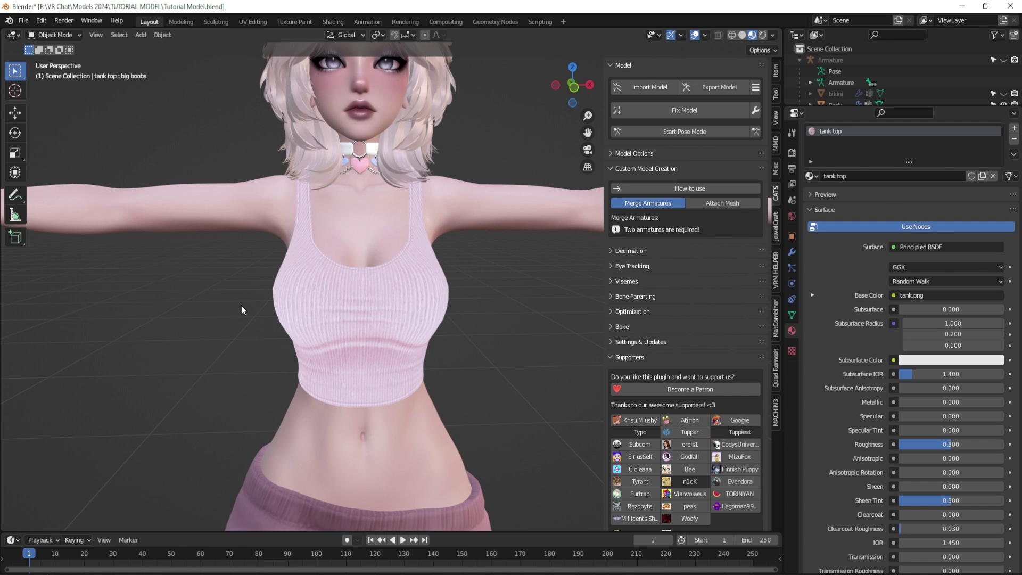
pyautogui.moveTo(389, 315); pyautogui.dragTo(357, 340, button='middle')
pyautogui.scroll(-3, 381, 333)
pyautogui.scroll(-3, 395, 330)
pyautogui.scroll(-10, 864, 410)
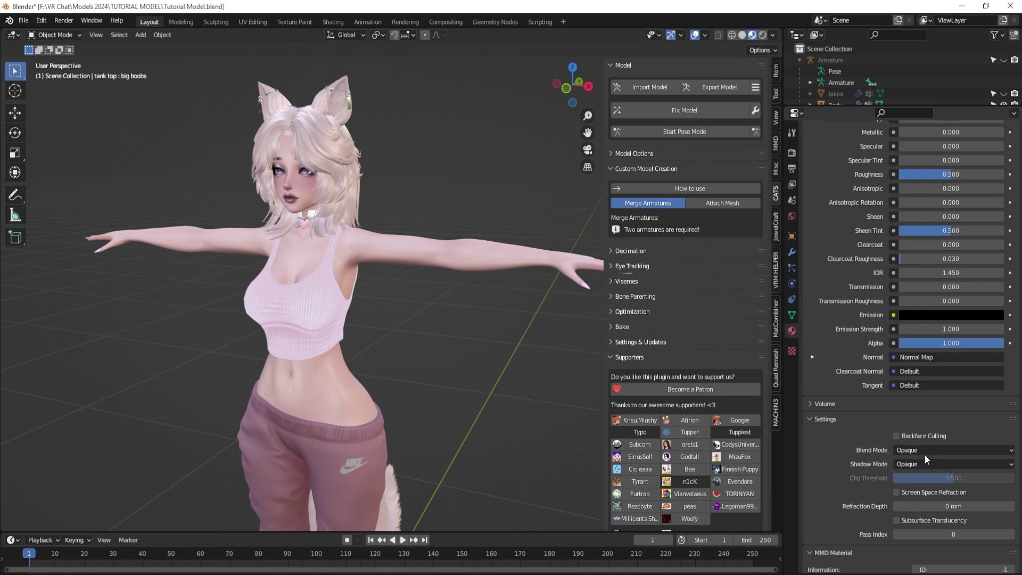
# Step: Orbit and zoom to a frontal view to check the plain pink ribbed top
pyautogui.moveTo(523, 407); pyautogui.dragTo(343, 327, button='middle')
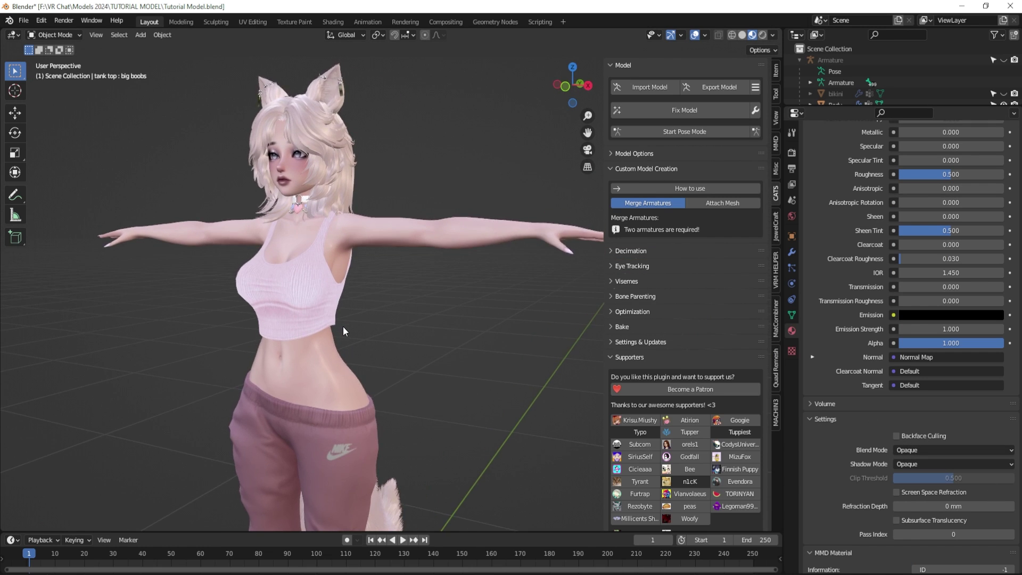
pyautogui.scroll(4, 343, 327)
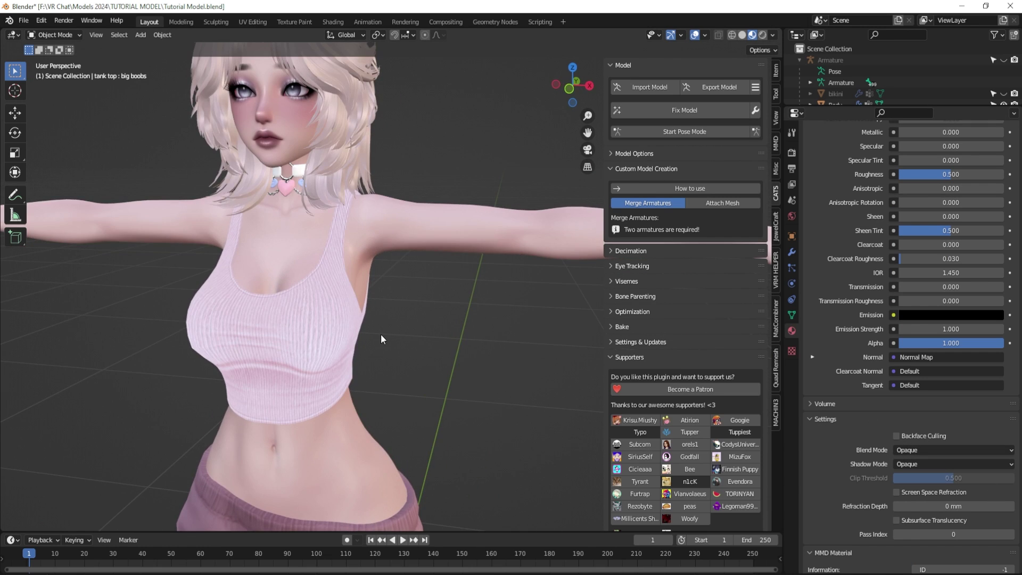
pyautogui.scroll(-3, 381, 334)
pyautogui.moveTo(384, 331)
pyautogui.mouseDown(button='middle')
pyautogui.moveTo(411, 317)
pyautogui.moveTo(402, 321)
pyautogui.mouseUp(button='middle')
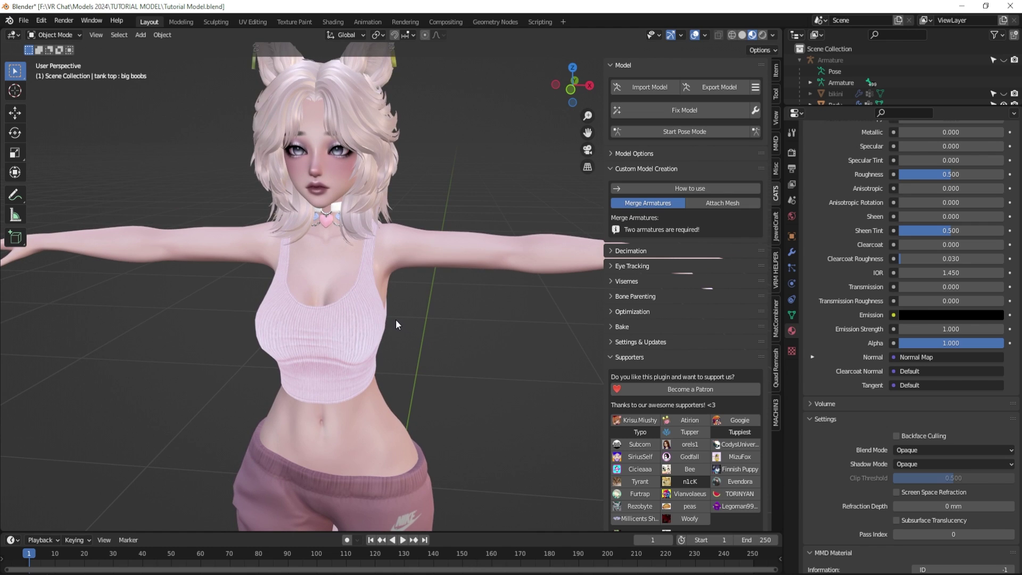
pyautogui.scroll(-2, 396, 320)
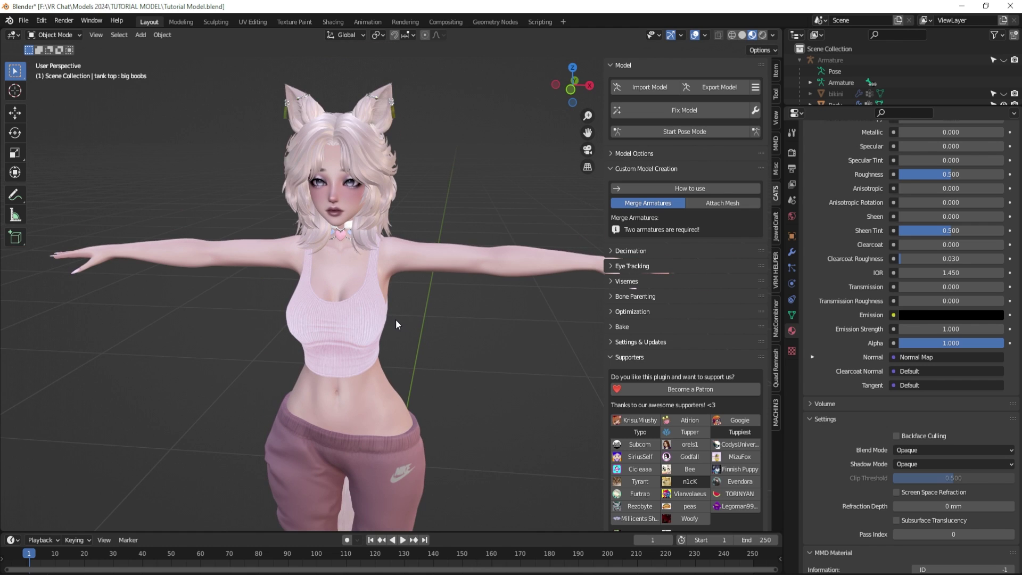
pyautogui.moveTo(400, 296); pyautogui.dragTo(408, 284, button='middle')
pyautogui.scroll(1, 407, 288)
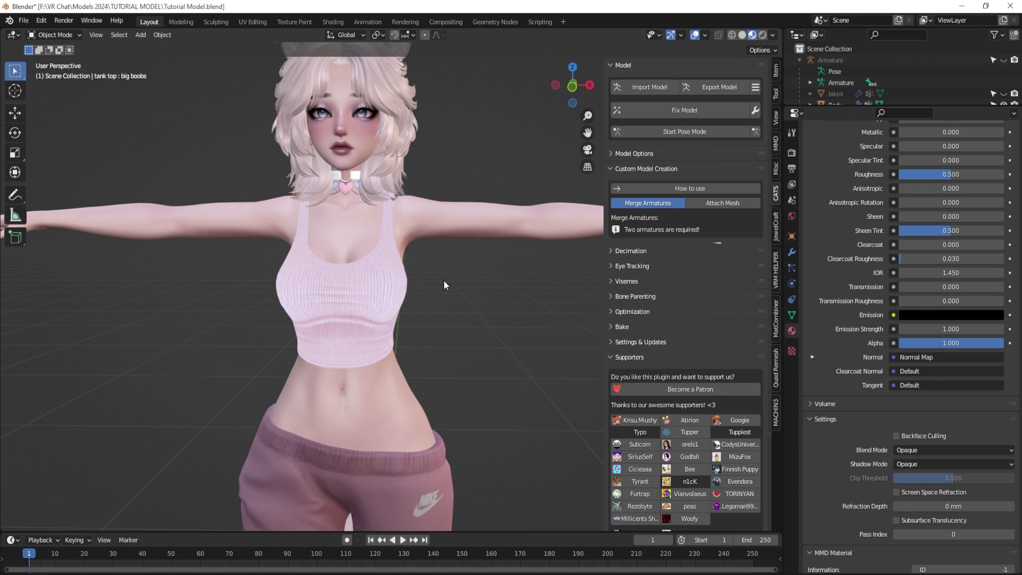
pyautogui.scroll(-2, 386, 295)
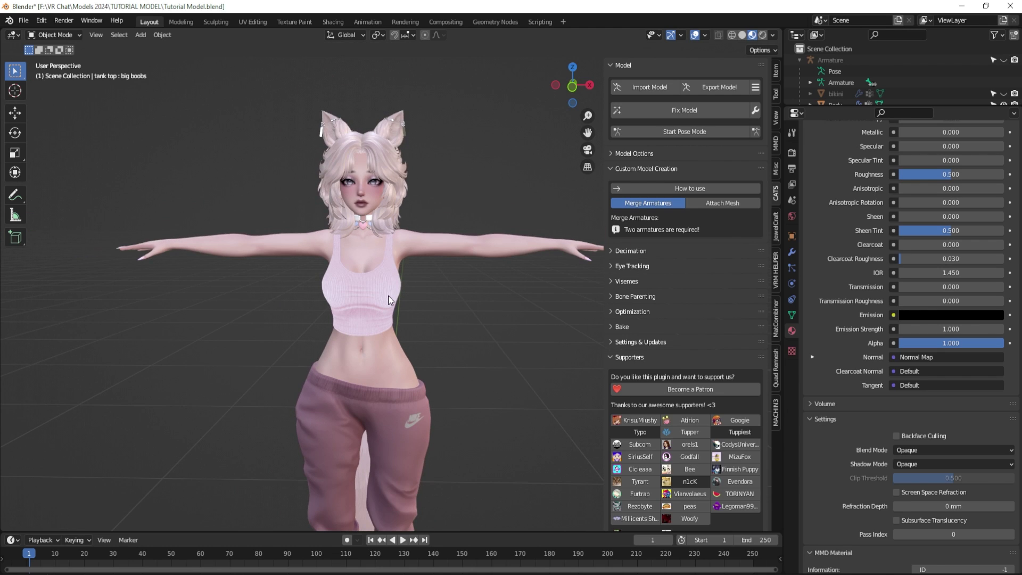